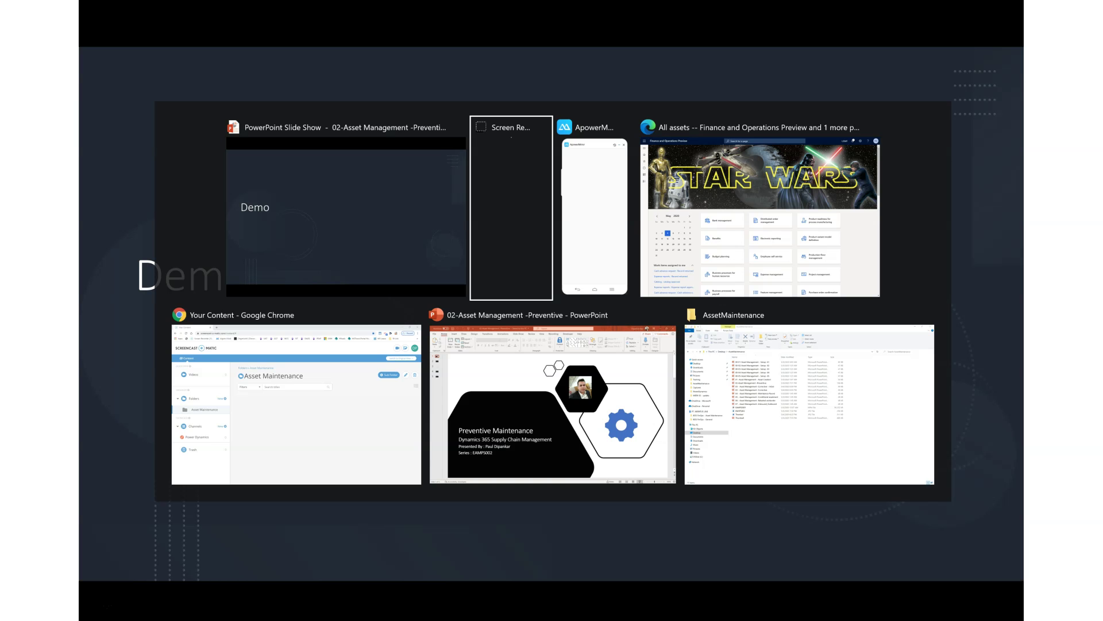
Switch to Finance and Operations and open the periodic Schedule maintenance plans job under Asset management's preventive maintenance
{"action": "key", "text": "alt+Tab"}
{"action": "key", "text": "alt+Tab"}
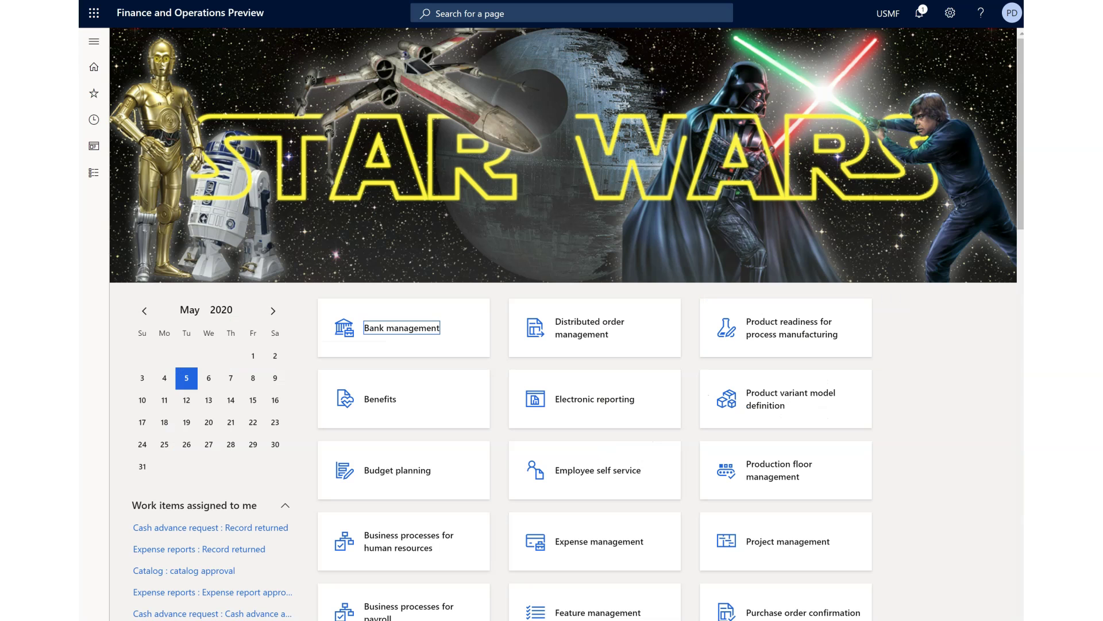
{"action": "left_click", "coordinate": [94, 40]}
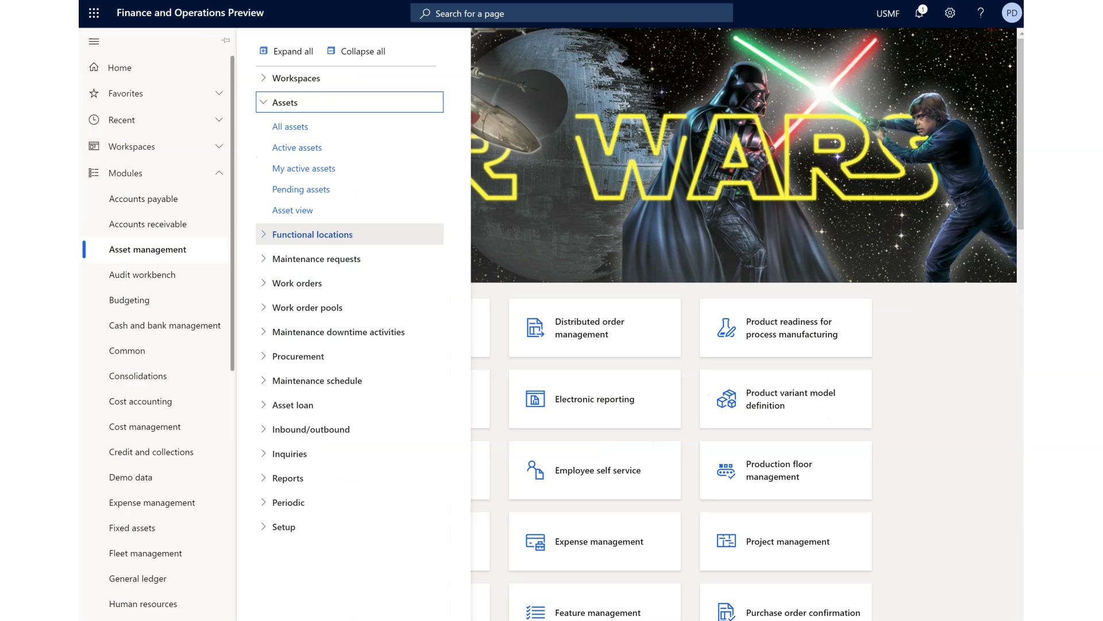
{"action": "left_click", "coordinate": [287, 102]}
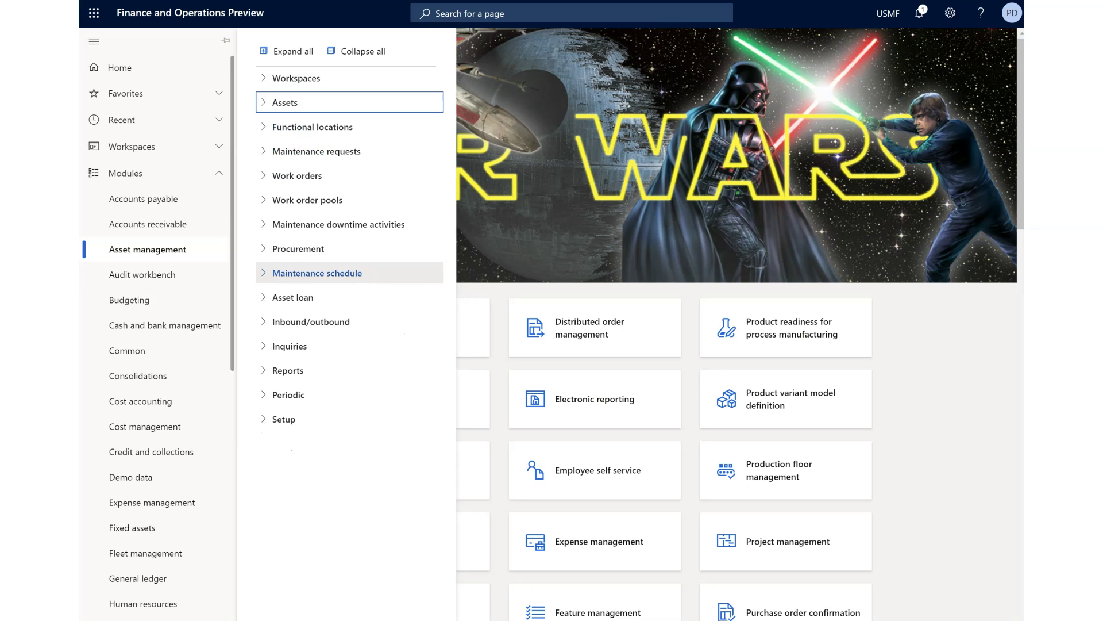
{"action": "left_click", "coordinate": [289, 394]}
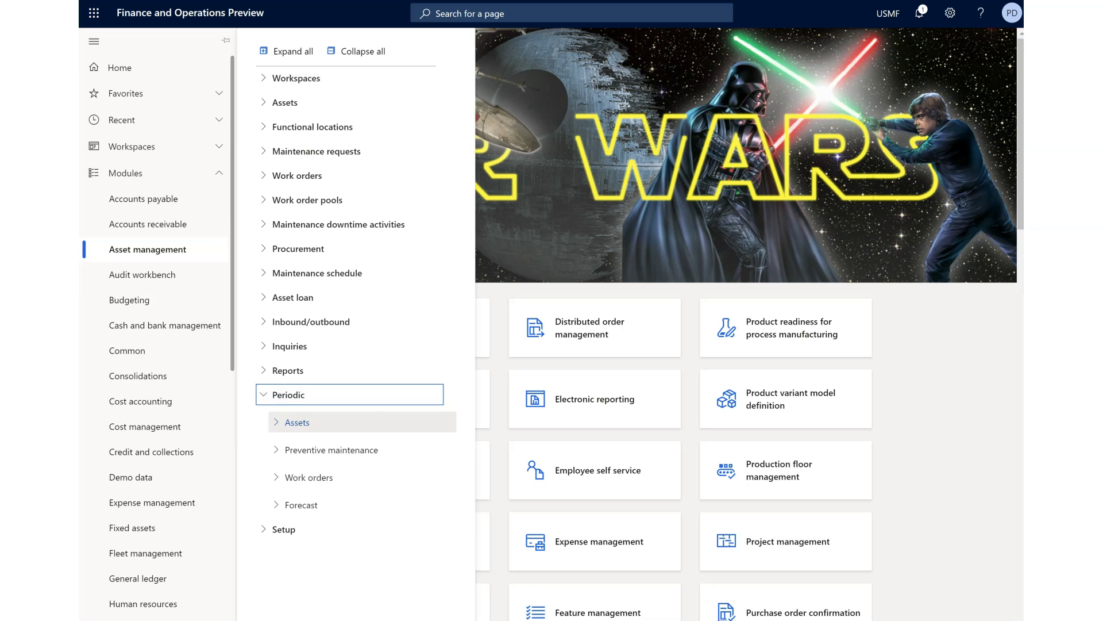
{"action": "left_click", "coordinate": [331, 450]}
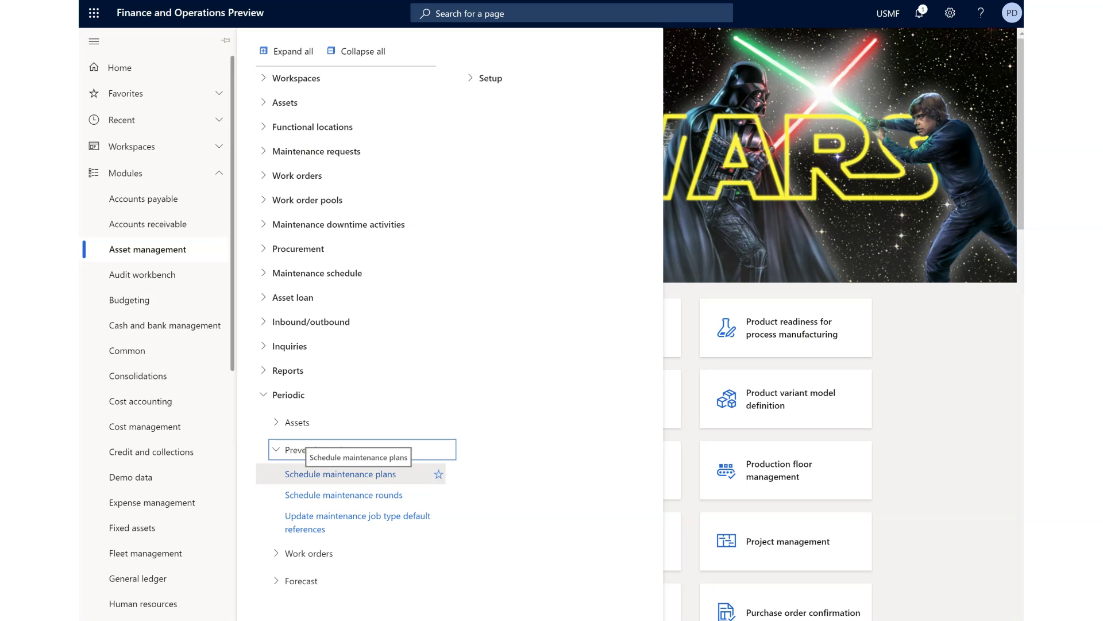
{"action": "left_click", "coordinate": [345, 474]}
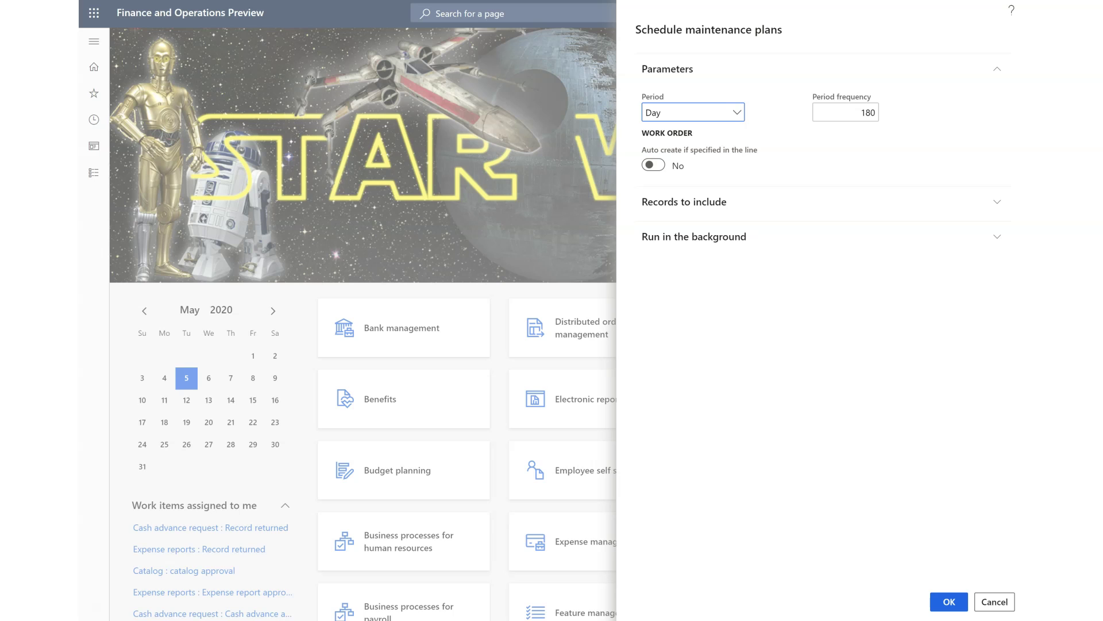
Set the period frequency of the maintenance plan scheduling job to 21 days
{"action": "left_click", "coordinate": [845, 112]}
{"action": "type", "text": "21"}
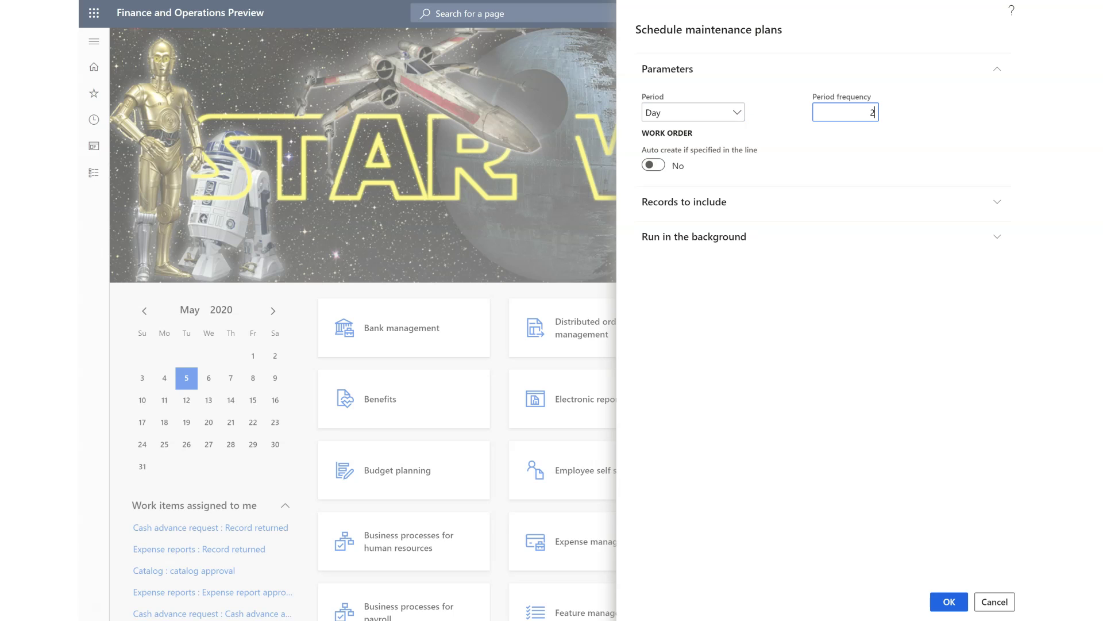
{"action": "key", "text": "Tab"}
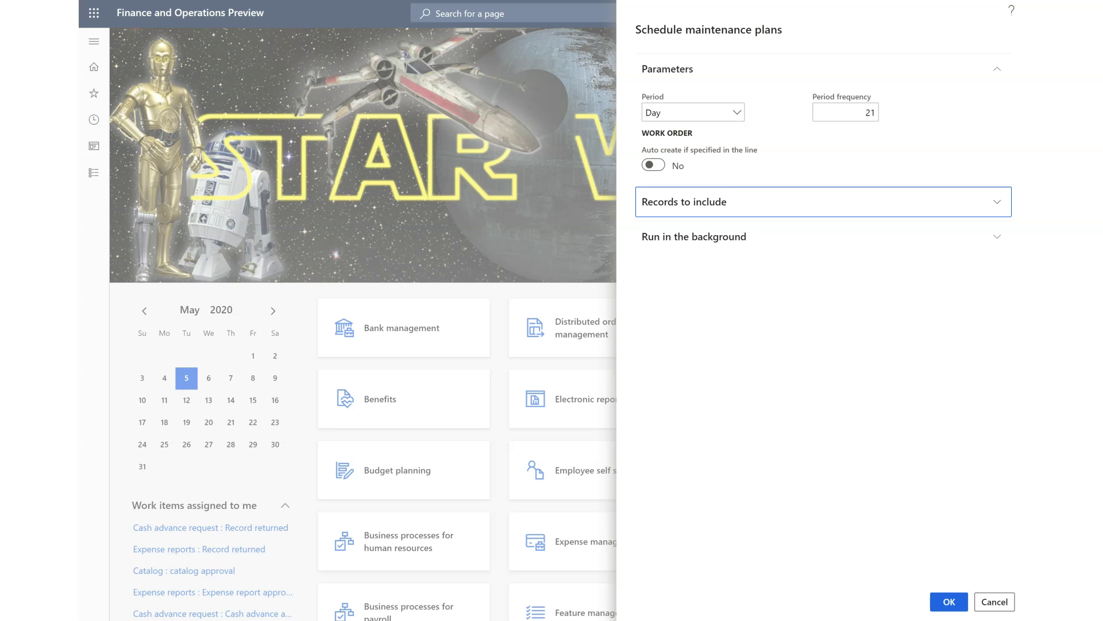
Restrict the records to include to asset K0002 and run the maintenance plan scheduling job
{"action": "key", "text": "Return"}
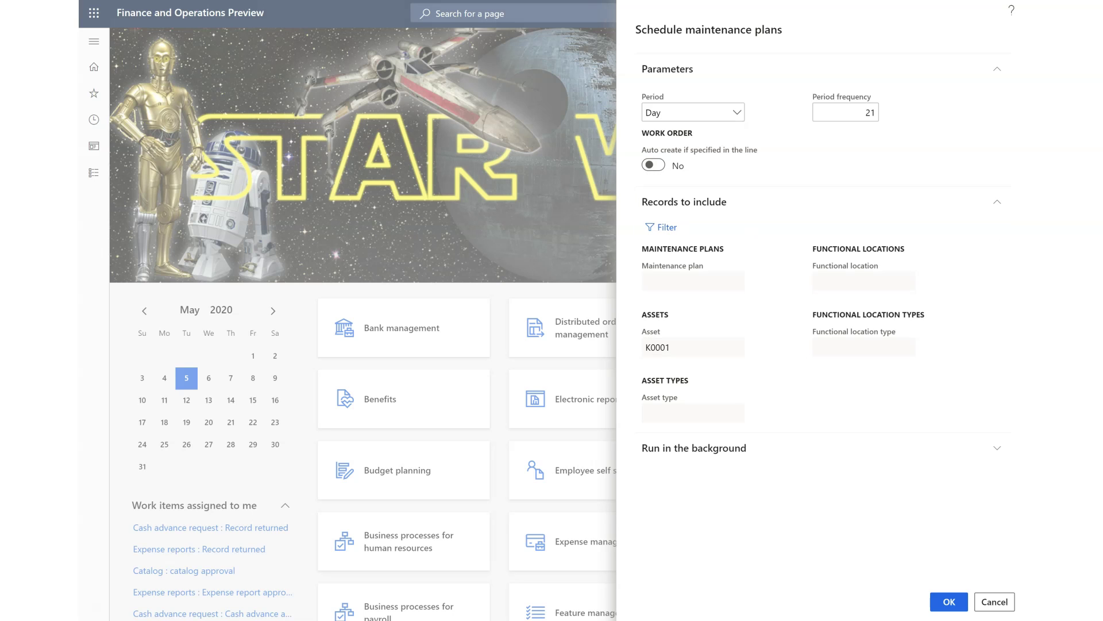
{"action": "key", "text": "Return"}
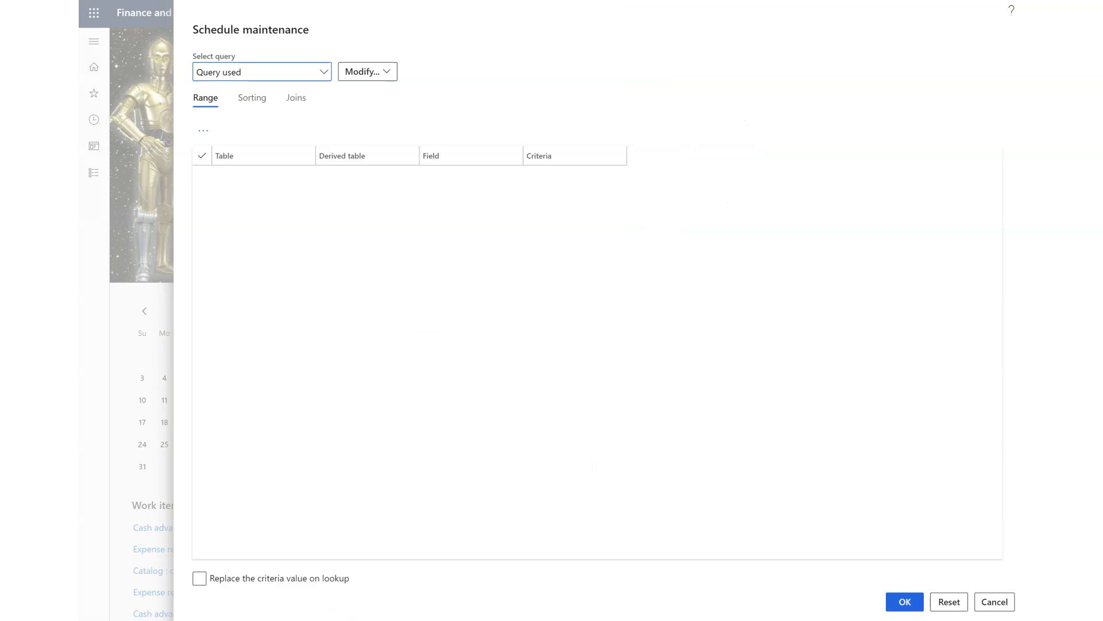
{"action": "key", "text": "Down"}
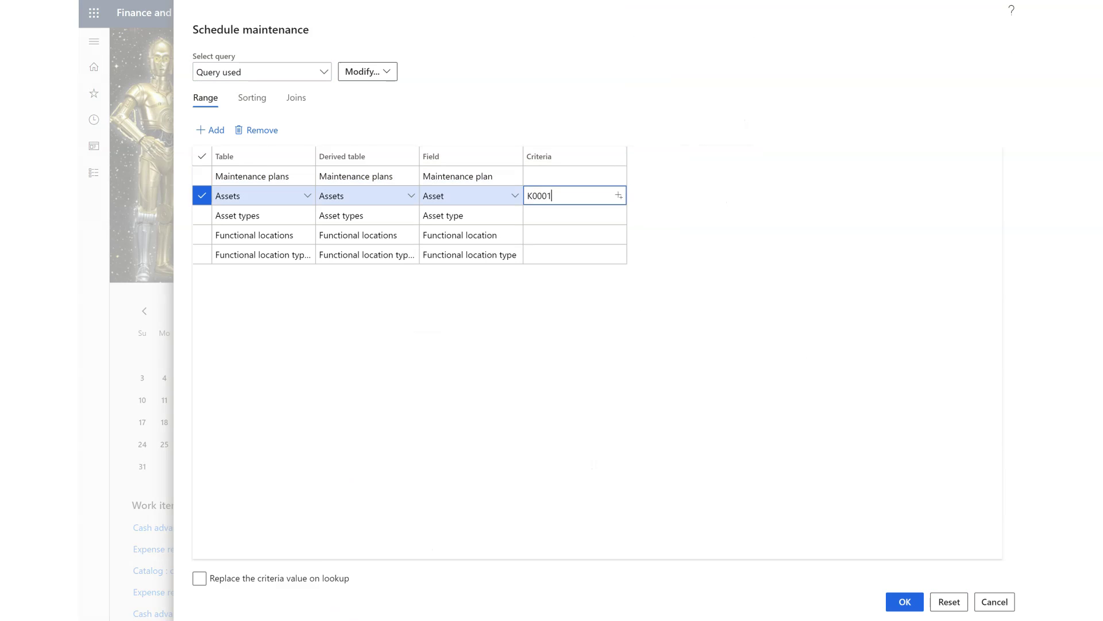
{"action": "key", "text": "BackSpace"}
{"action": "type", "text": "2"}
{"action": "key", "text": "Tab"}
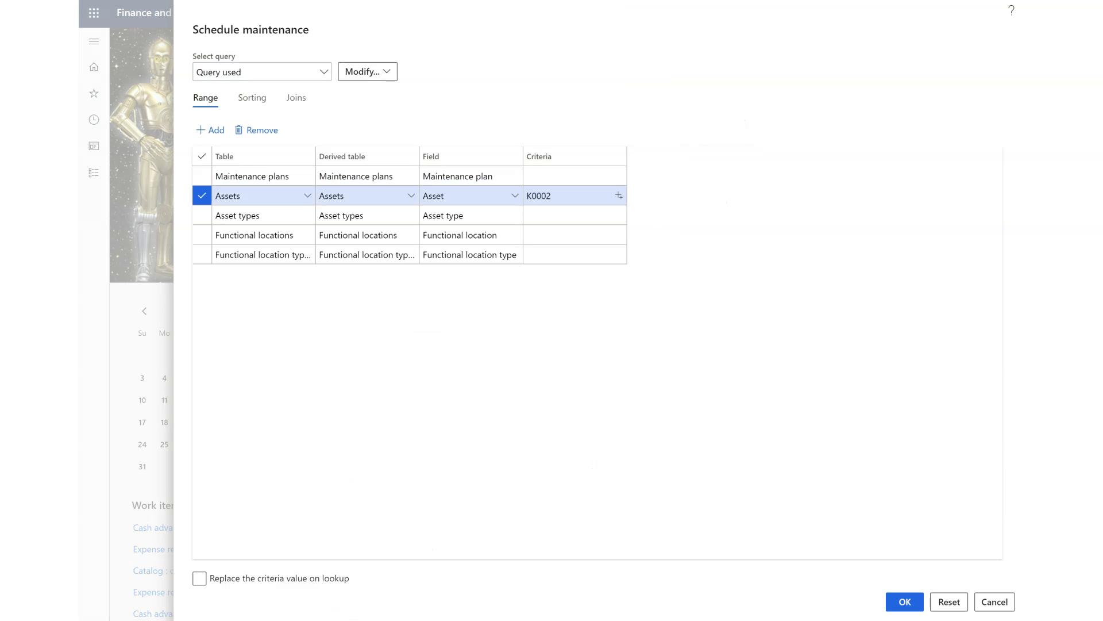
{"action": "key", "text": "Return"}
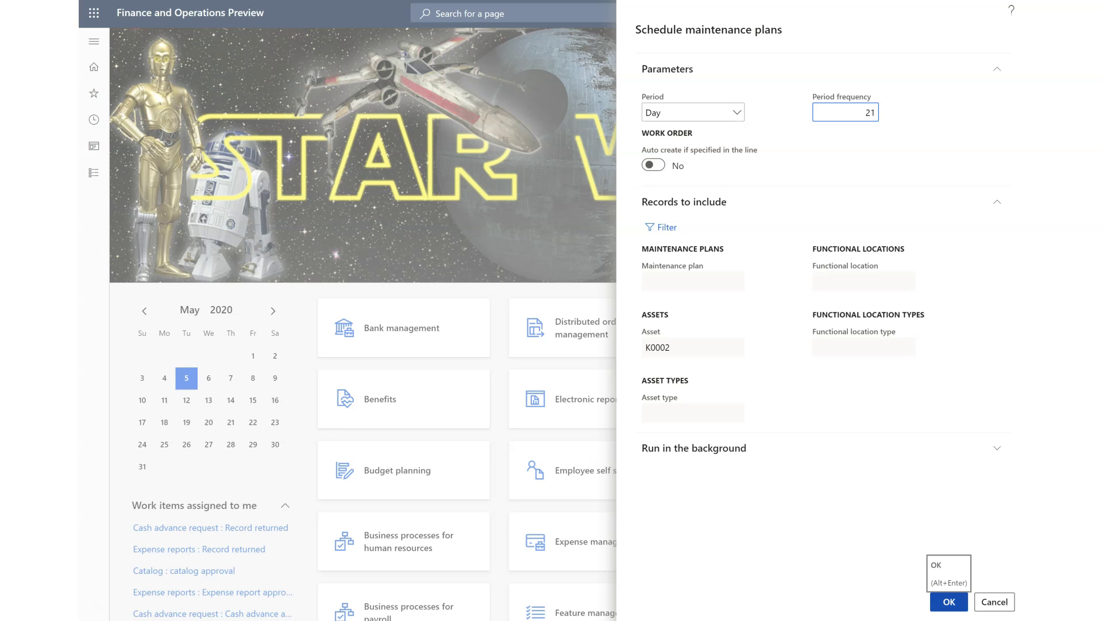
{"action": "left_click", "coordinate": [949, 602]}
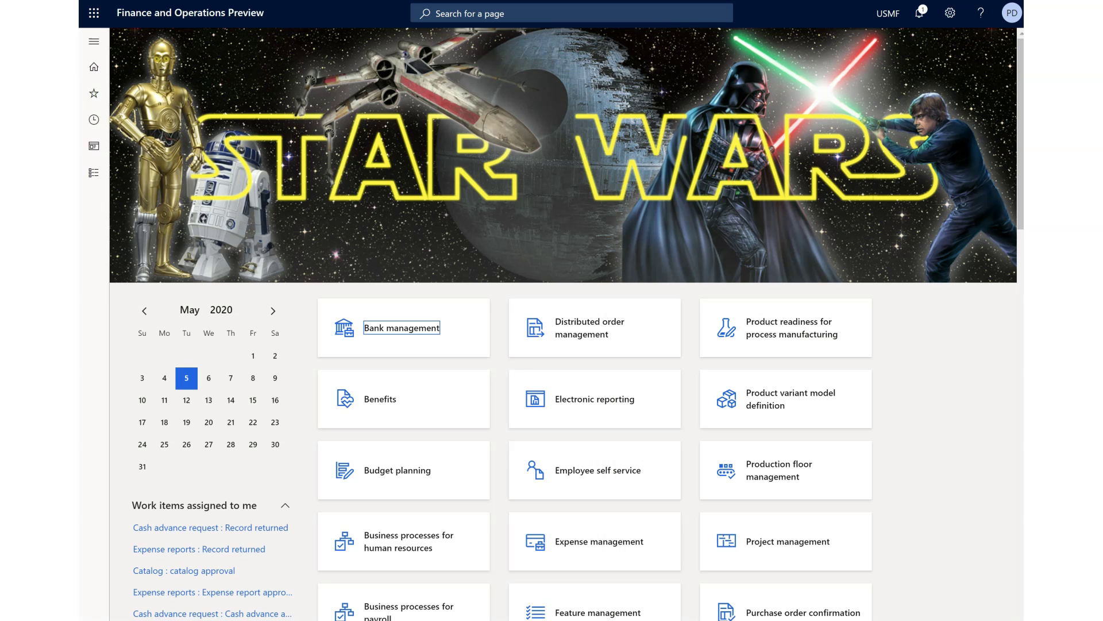
Open the list of all maintenance schedule lines in Asset management and filter it to asset K0002
{"action": "left_click", "coordinate": [94, 40]}
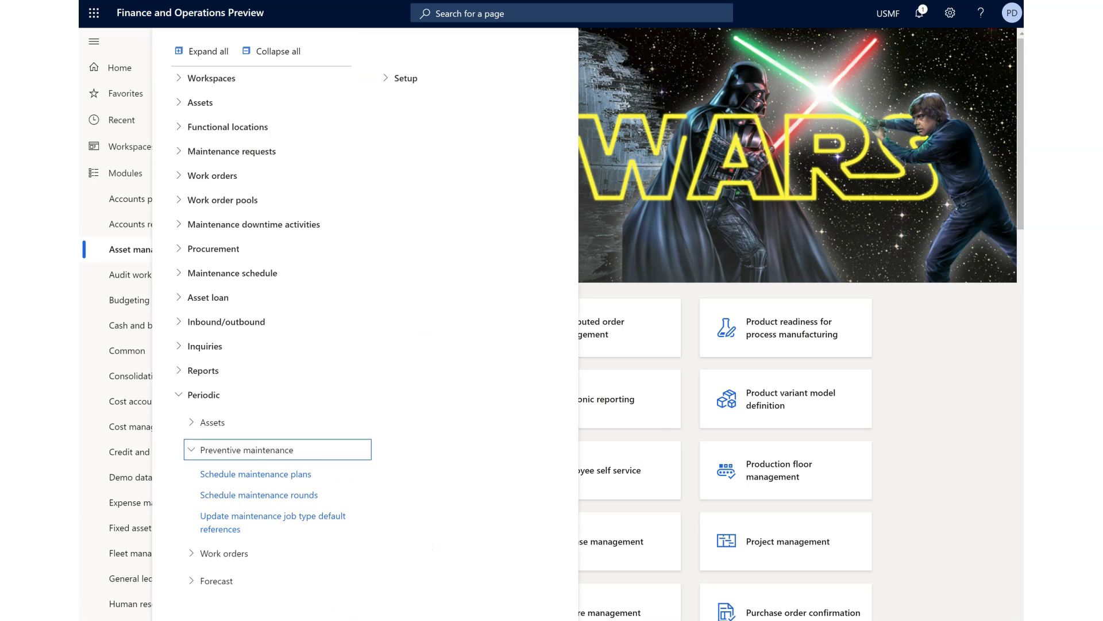
{"action": "left_click", "coordinate": [335, 394]}
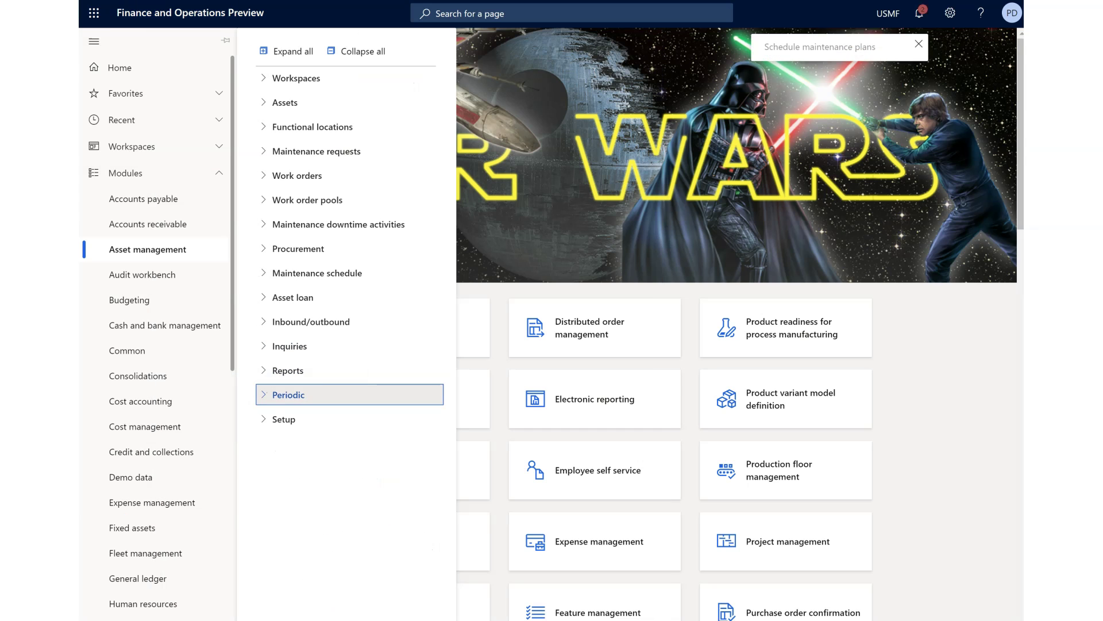
{"action": "left_click", "coordinate": [335, 273]}
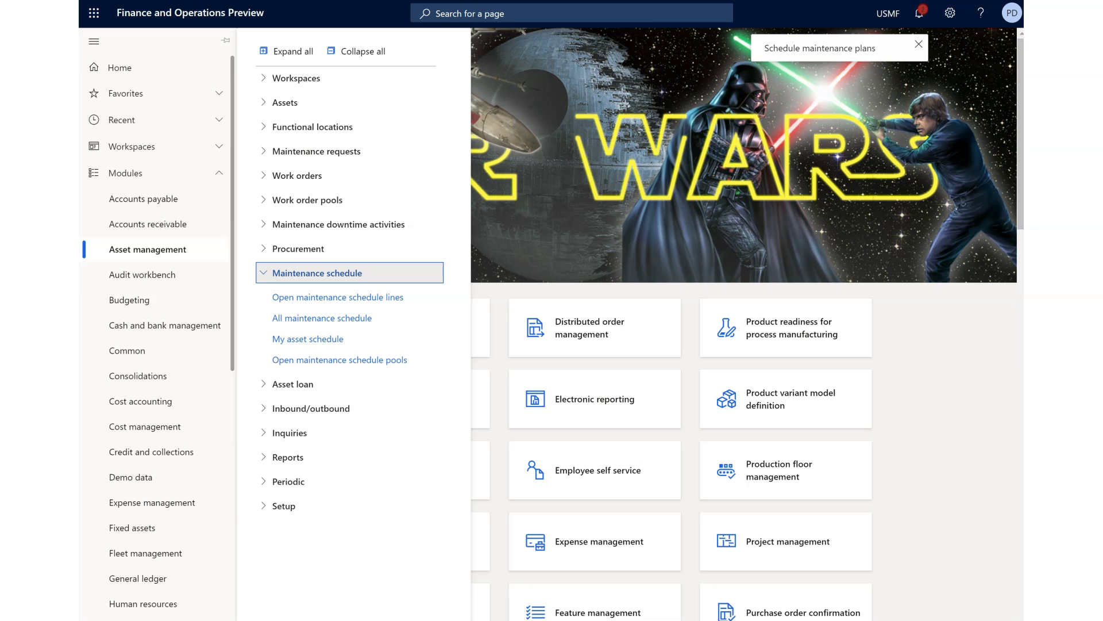
{"action": "left_click", "coordinate": [322, 317]}
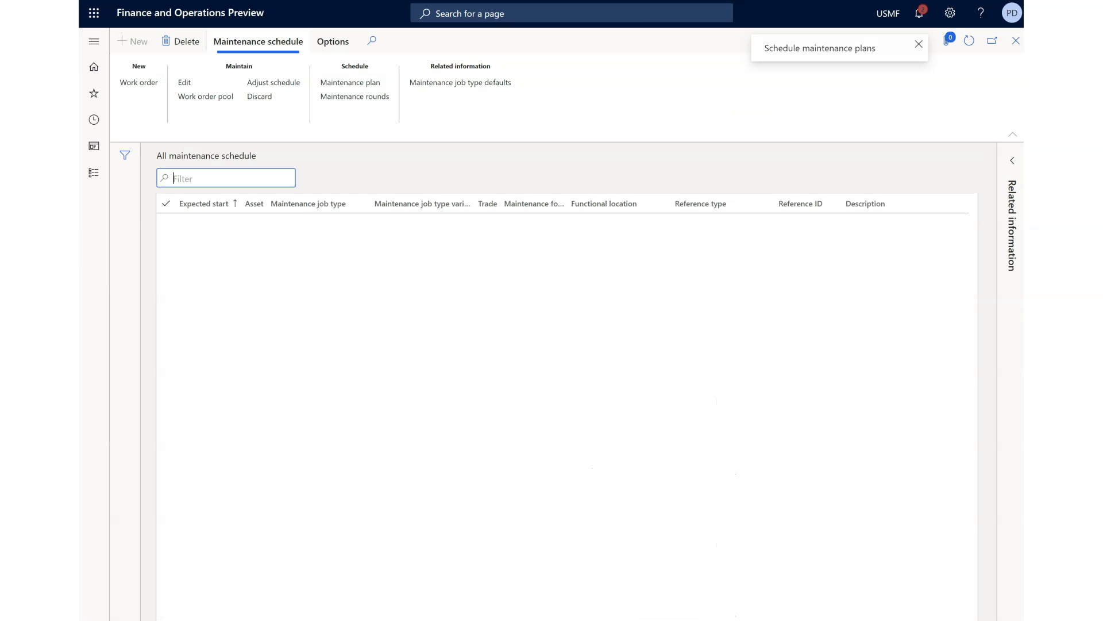
{"action": "left_click", "coordinate": [332, 204]}
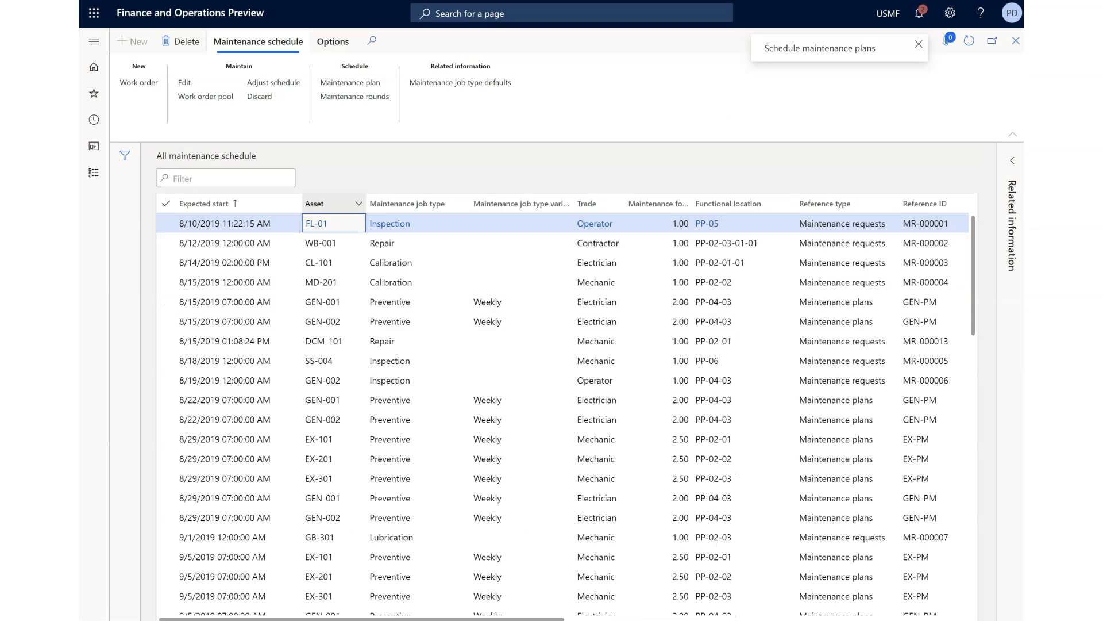
{"action": "type", "text": "EX-10"}
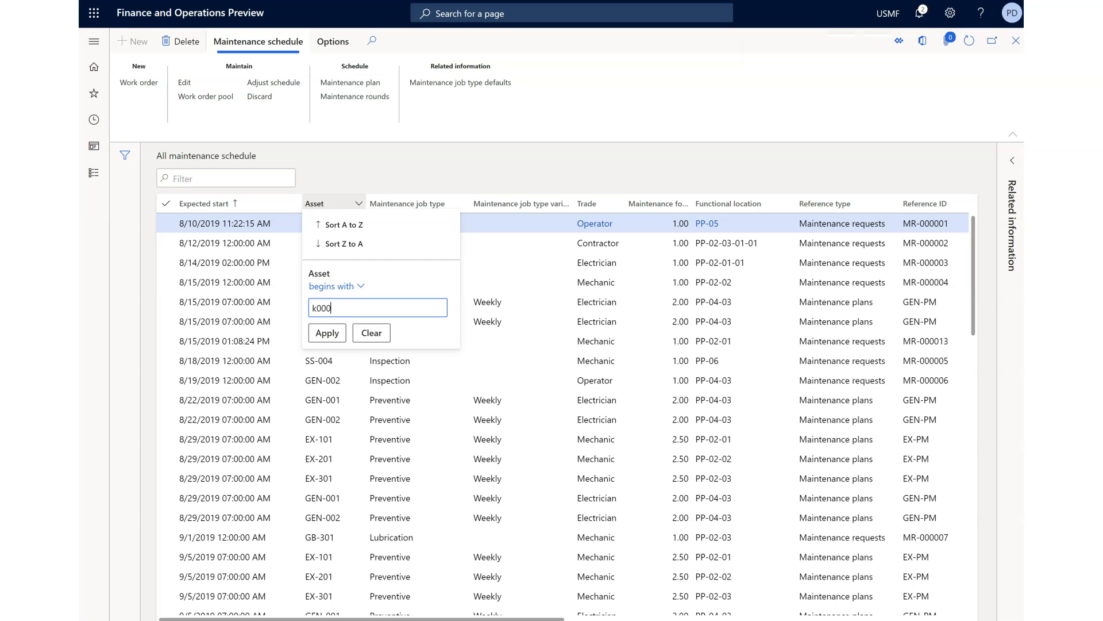
{"action": "key", "text": "Return"}
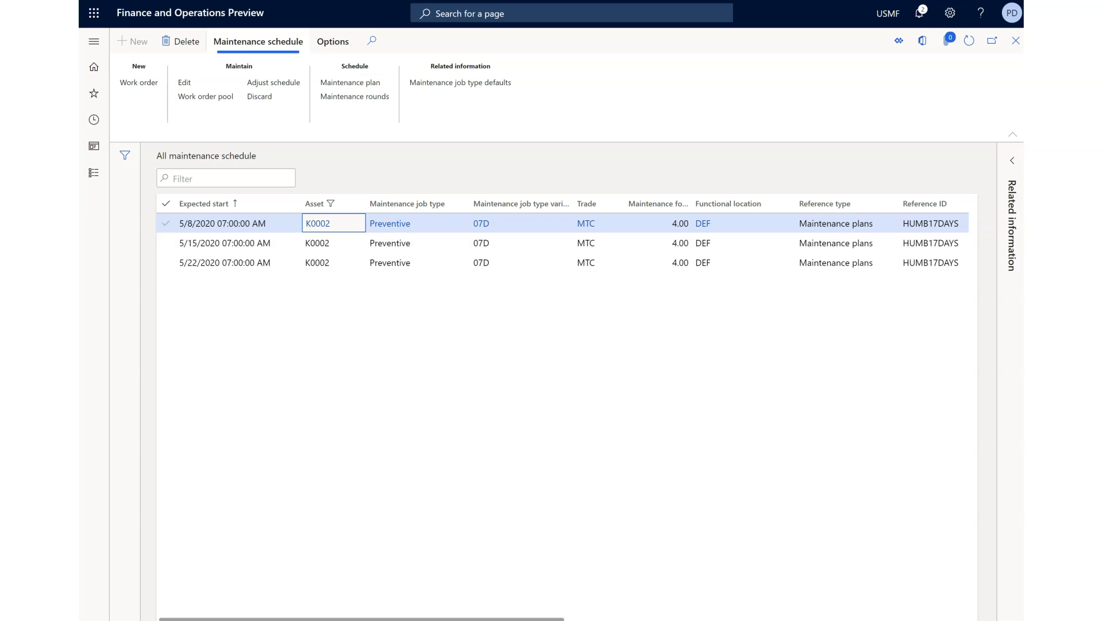
Create a work order from the 5/8/2020 schedule line of asset K0002 and check the message details for its number
{"action": "left_click", "coordinate": [166, 223]}
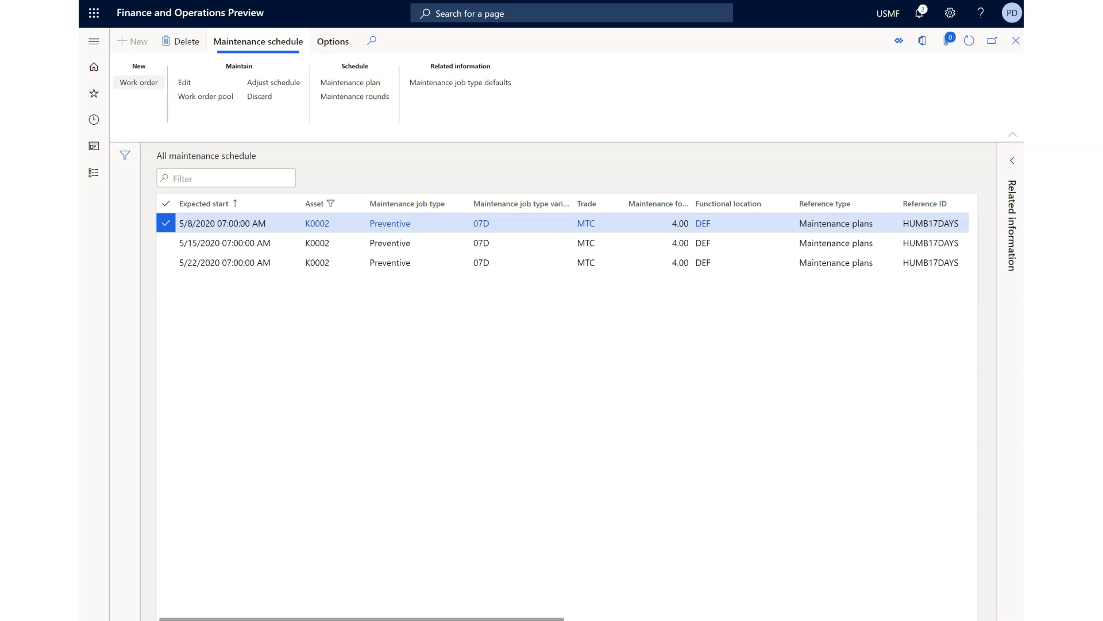
{"action": "left_click", "coordinate": [138, 82]}
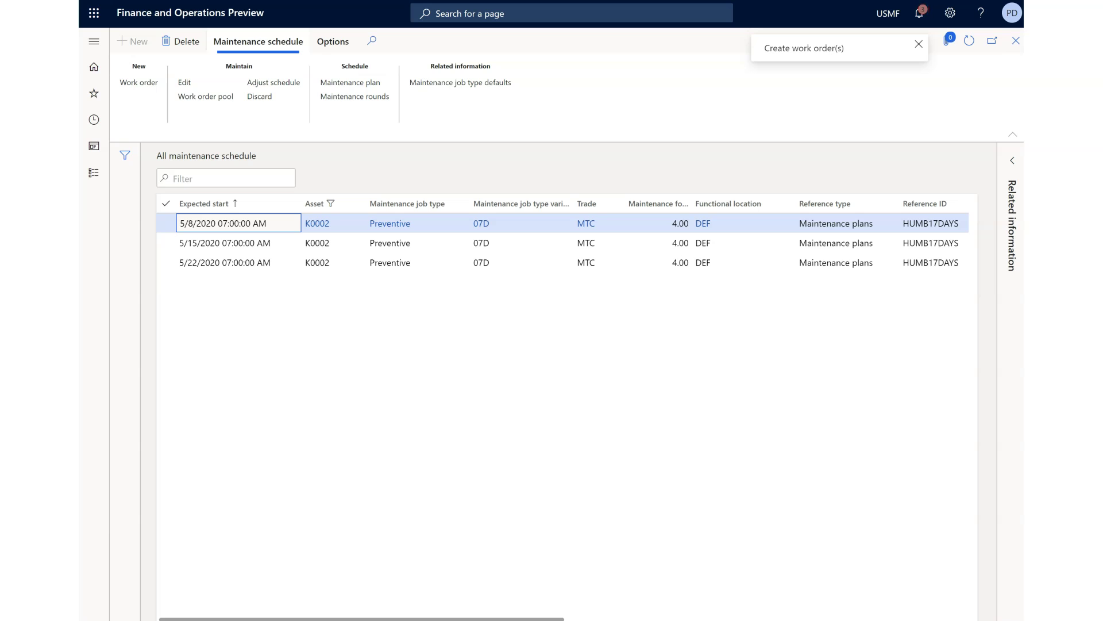
{"action": "left_click", "coordinate": [920, 12]}
{"action": "left_click", "coordinate": [807, 119]}
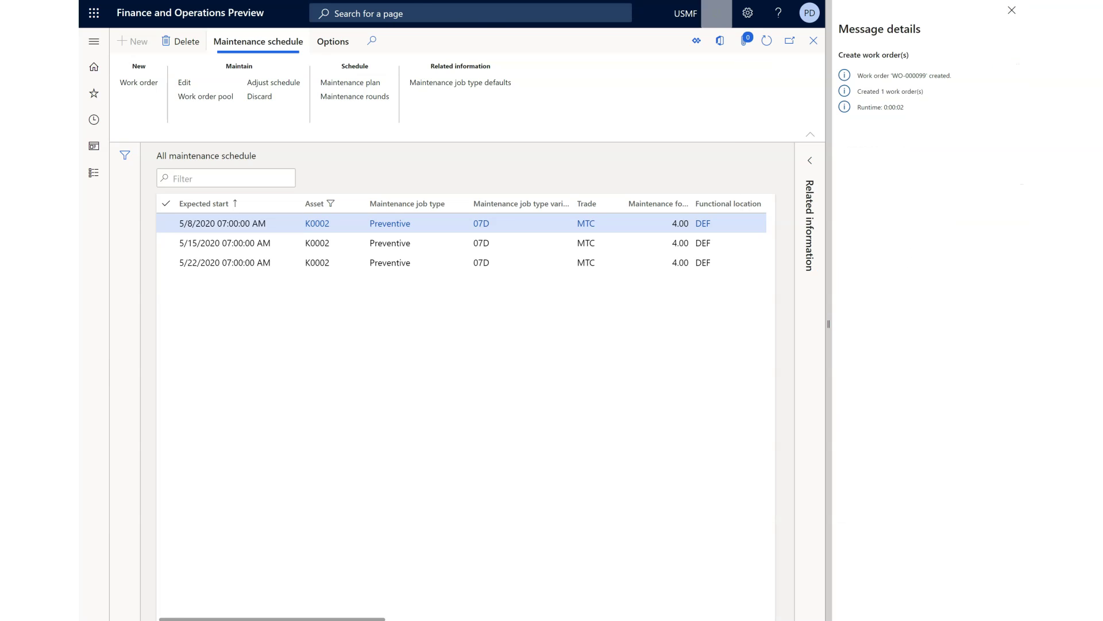
{"action": "left_click_drag", "start_coordinate": [893, 75], "coordinate": [927, 75]}
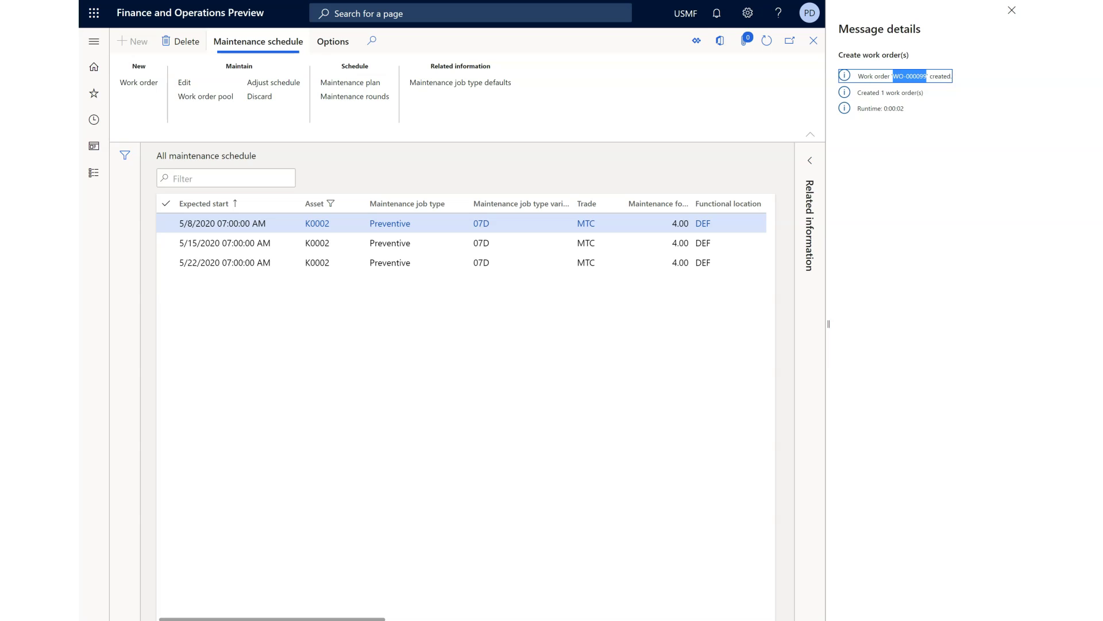
{"action": "left_click", "coordinate": [1012, 11]}
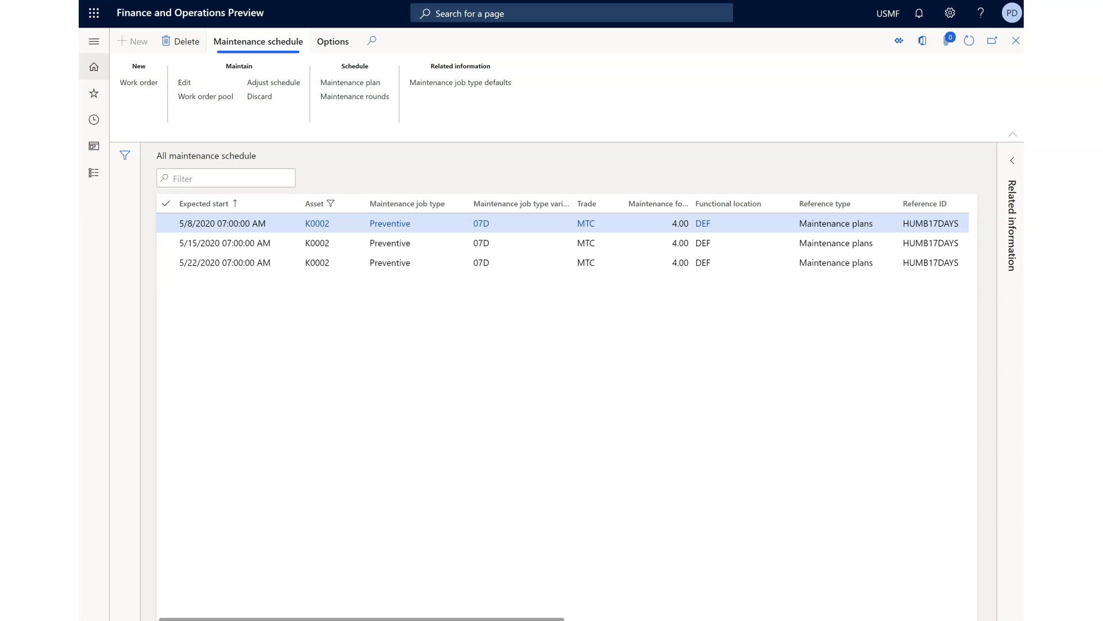
Open the newly created preventive work order "EVERY 7 DAYS" from the list of all work orders
{"action": "left_click", "coordinate": [93, 41]}
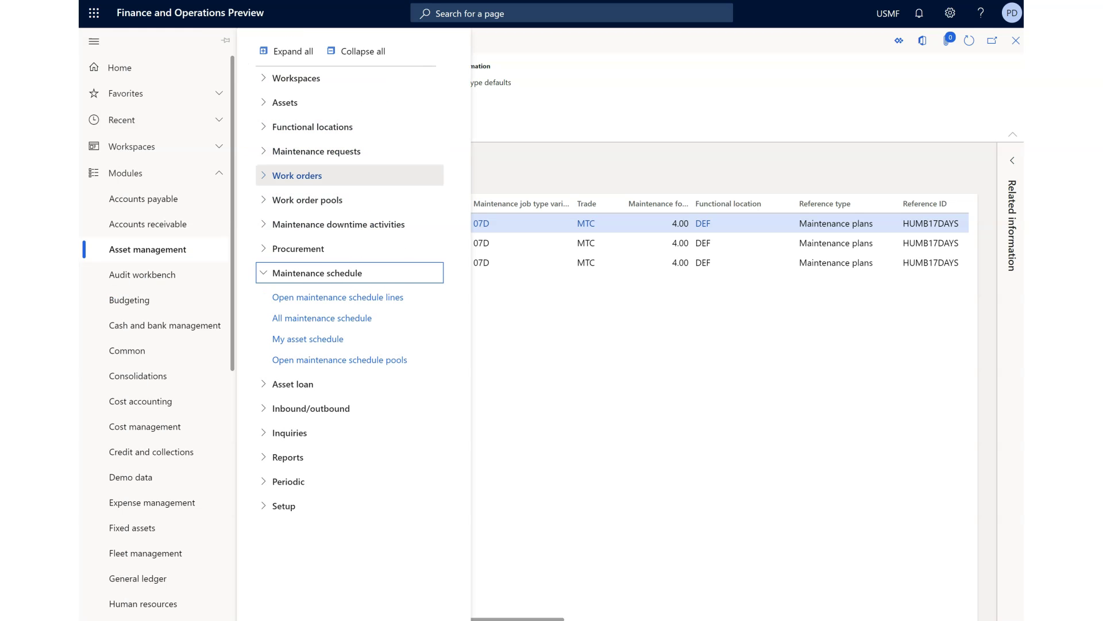
{"action": "left_click", "coordinate": [297, 175]}
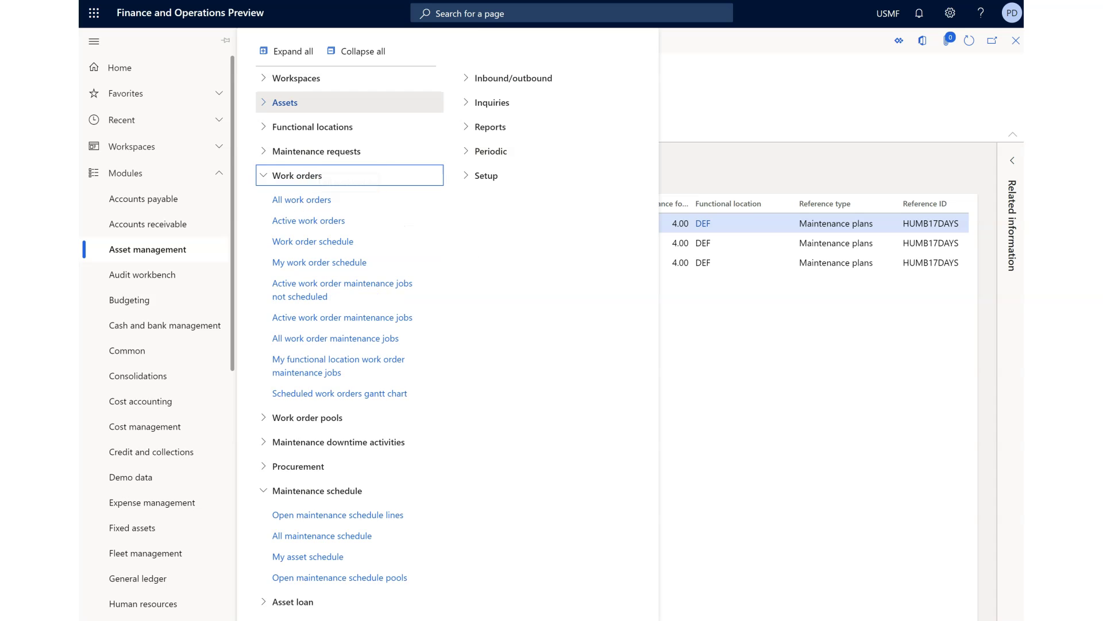
{"action": "left_click", "coordinate": [296, 77]}
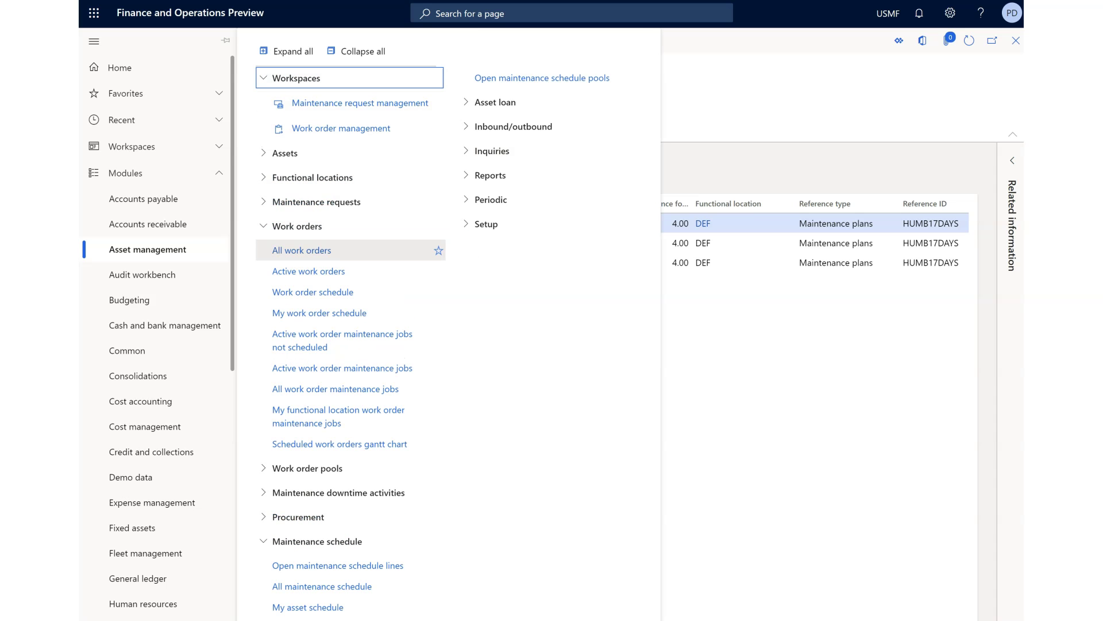
{"action": "left_click", "coordinate": [302, 250]}
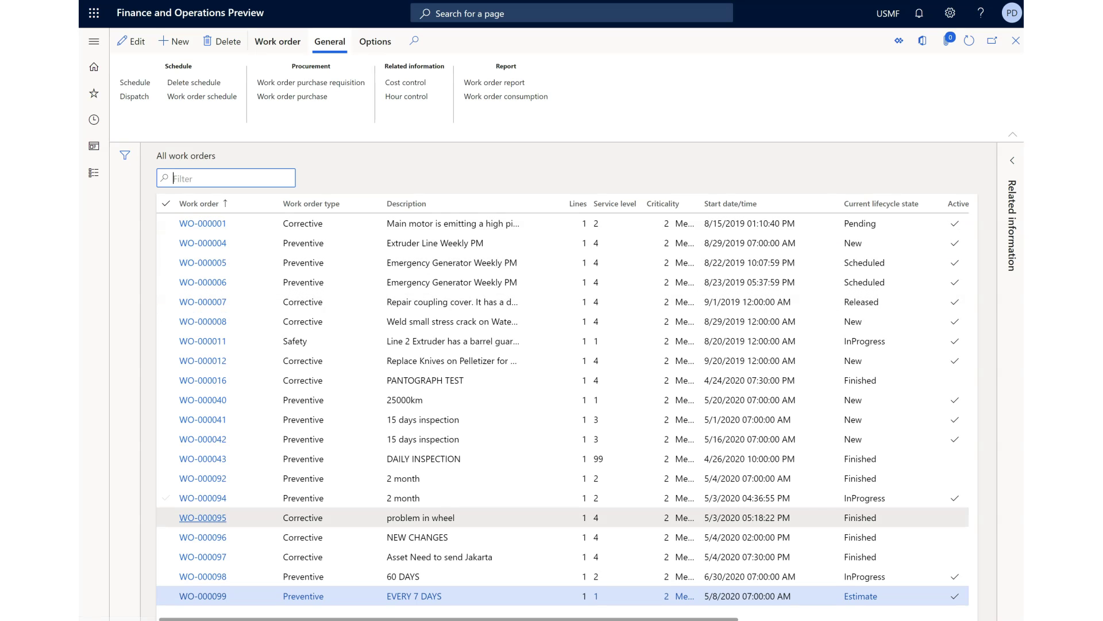
{"action": "left_click", "coordinate": [203, 596]}
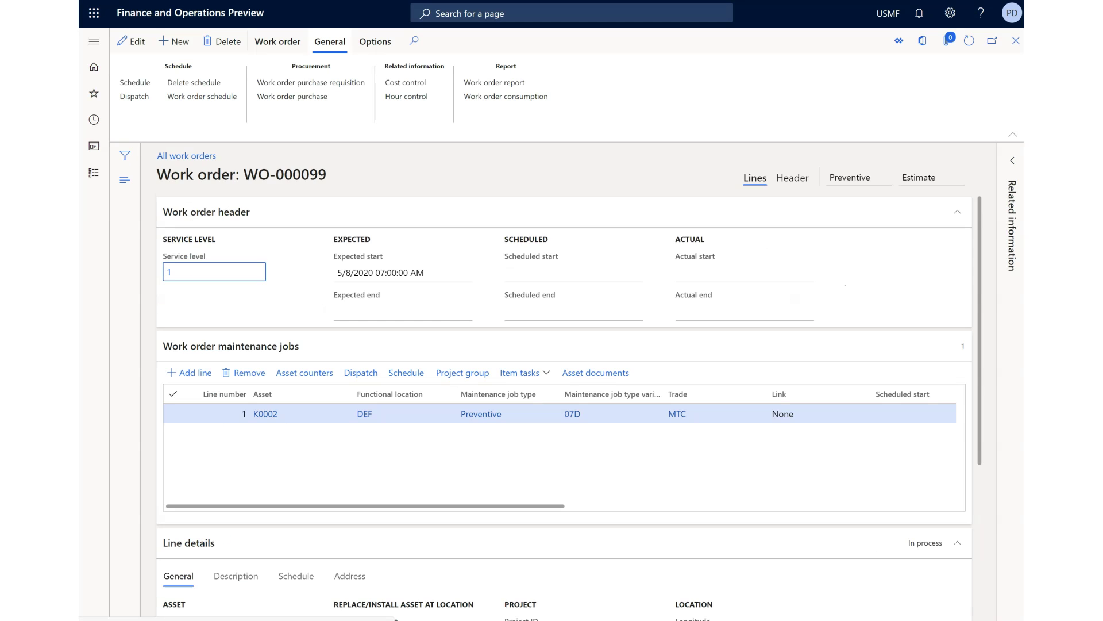
Set the cost price of the Maintenance expenses line to 300.00 in the work order's maintenance forecast, and return to the work order
{"action": "left_click", "coordinate": [277, 41]}
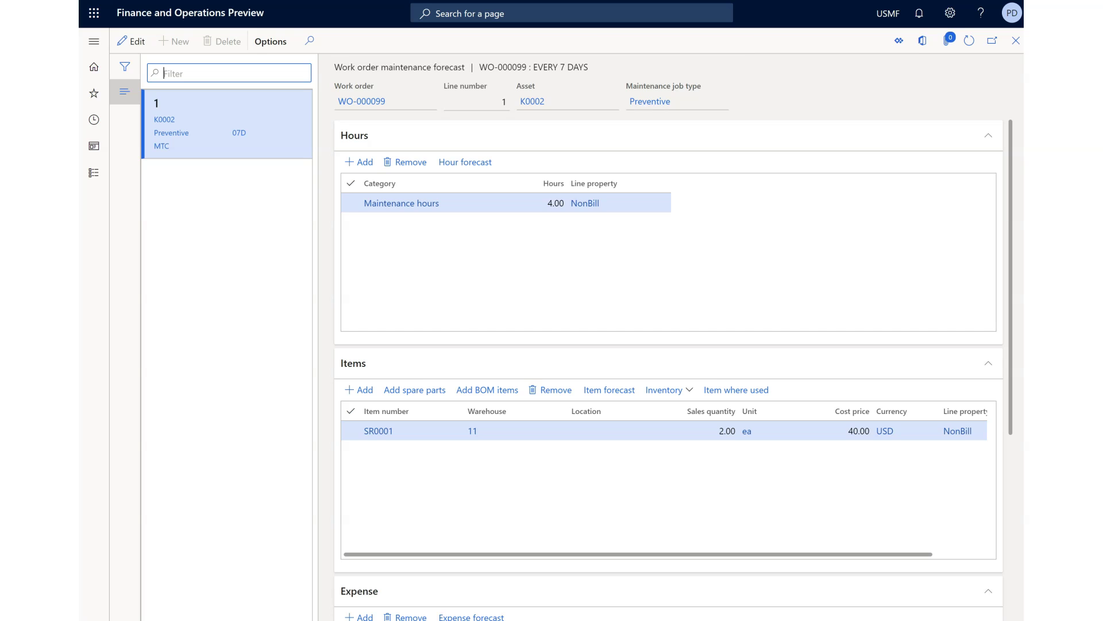
{"action": "left_click", "coordinate": [132, 40]}
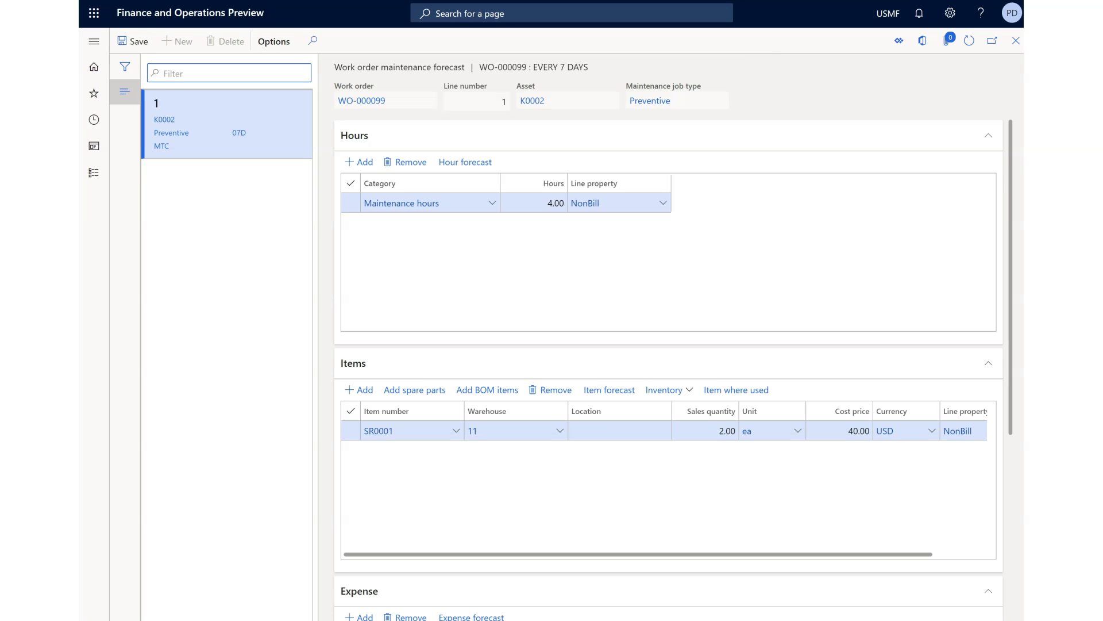
{"action": "left_click_drag", "start_coordinate": [1011, 277], "coordinate": [1010, 423]}
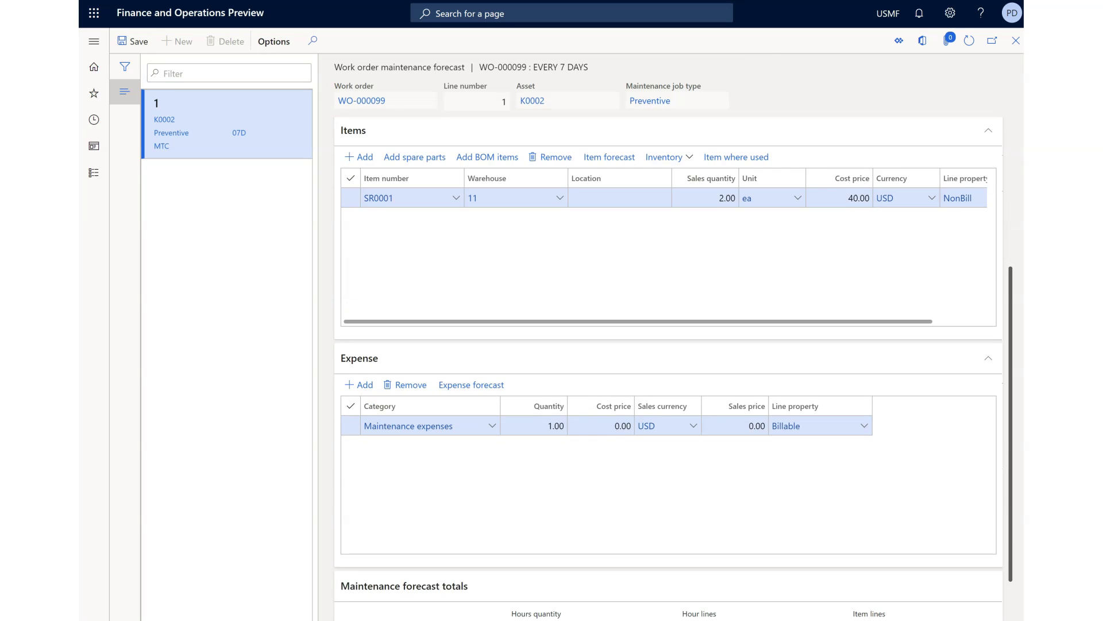
{"action": "left_click_drag", "start_coordinate": [615, 425], "coordinate": [631, 425]}
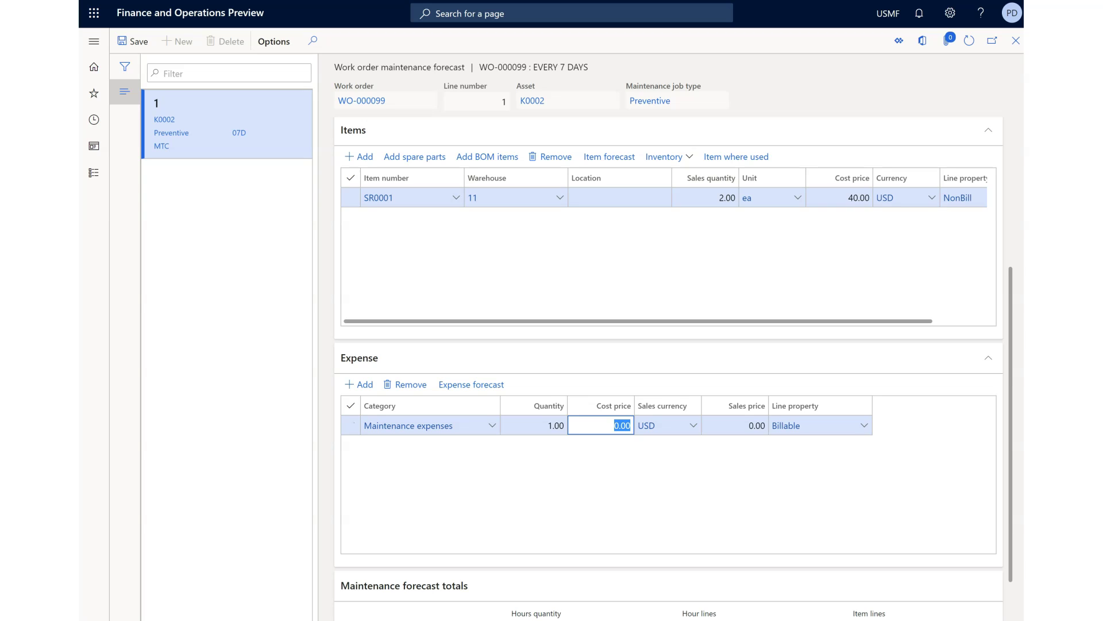
{"action": "type", "text": "300"}
{"action": "key", "text": "Tab"}
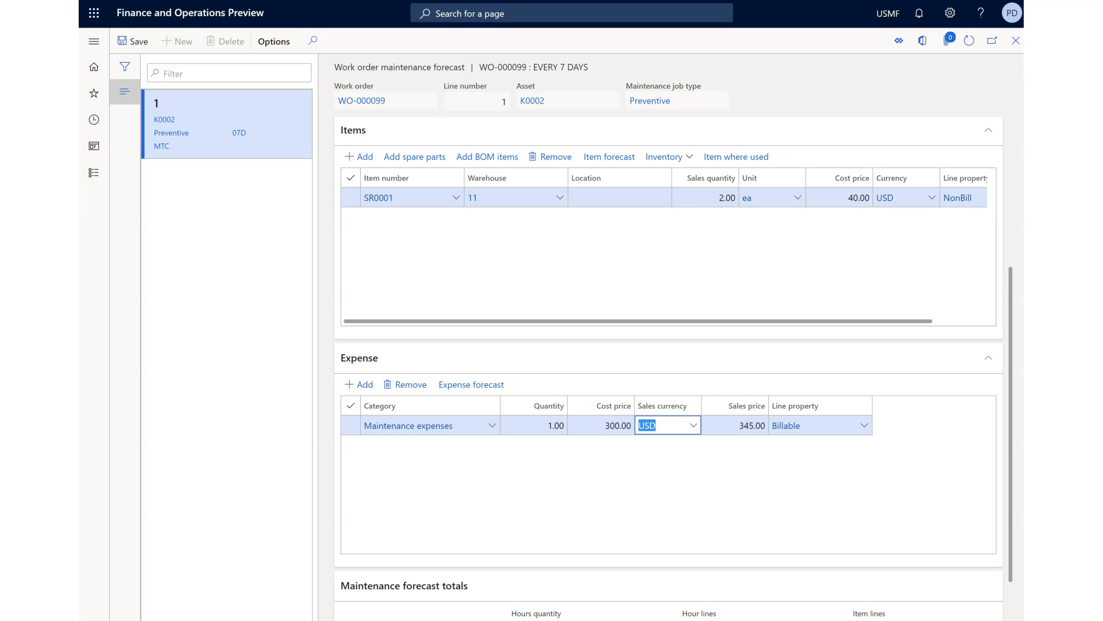
{"action": "left_click", "coordinate": [1015, 40]}
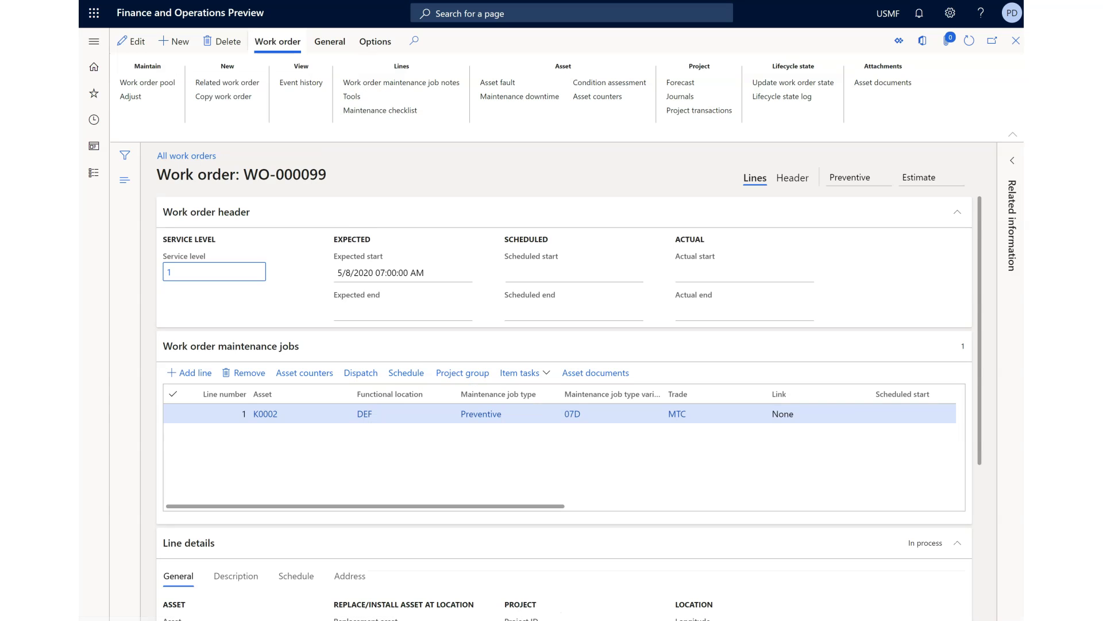
Schedule the work order with finite capacity for asset, tool and worker, refresh until it is updated, and review its work order schedule
{"action": "left_click", "coordinate": [330, 40]}
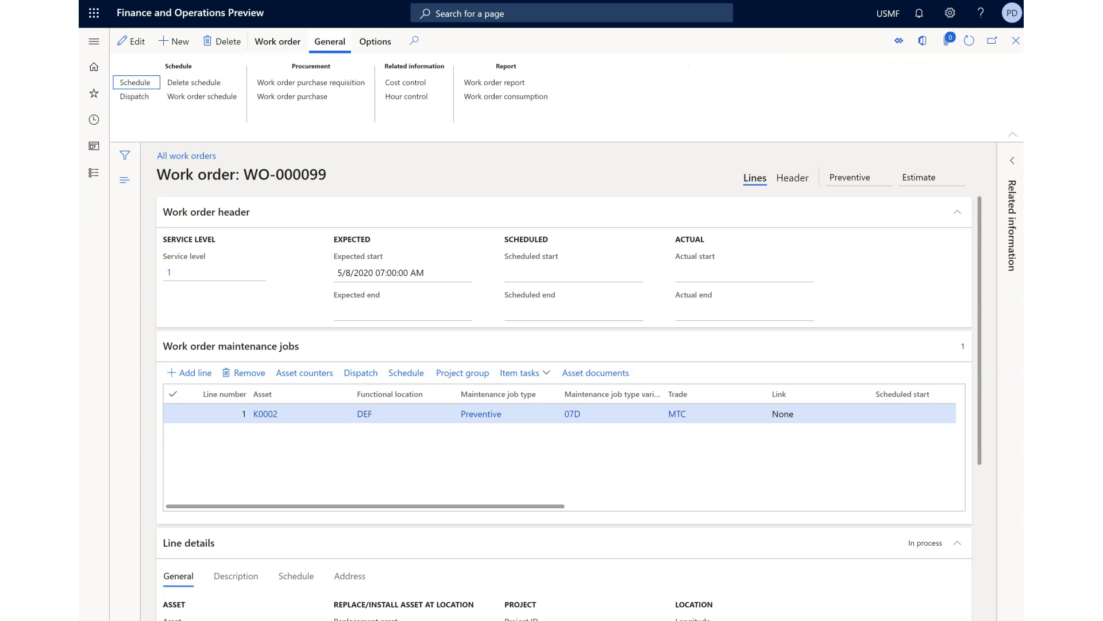
{"action": "left_click", "coordinate": [135, 82]}
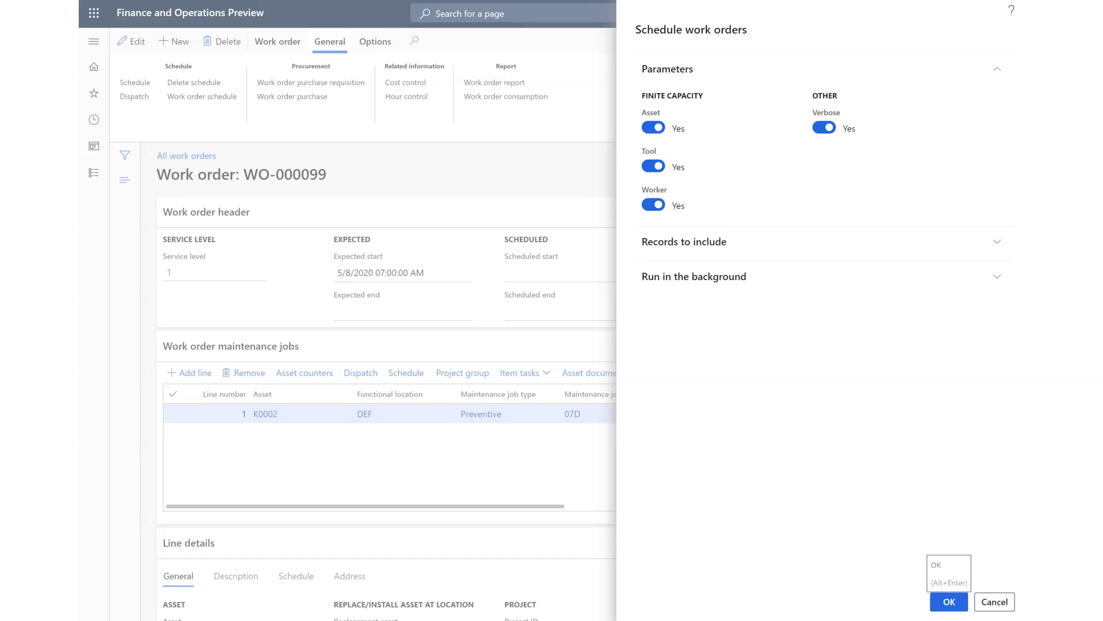
{"action": "left_click", "coordinate": [949, 601]}
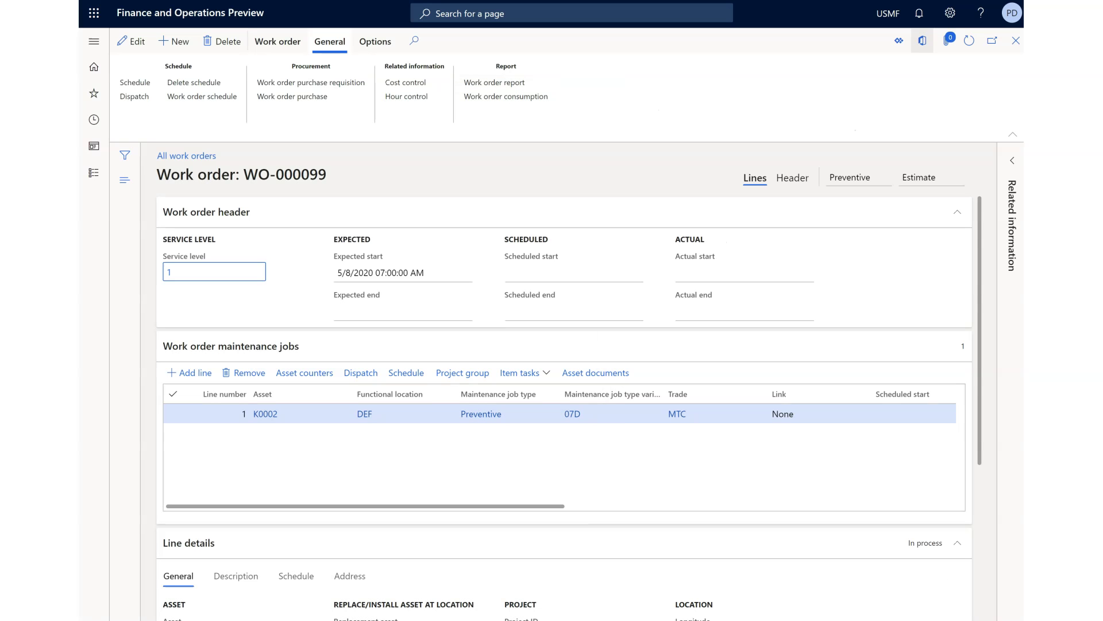
{"action": "left_click", "coordinate": [969, 41]}
{"action": "left_click", "coordinate": [969, 41]}
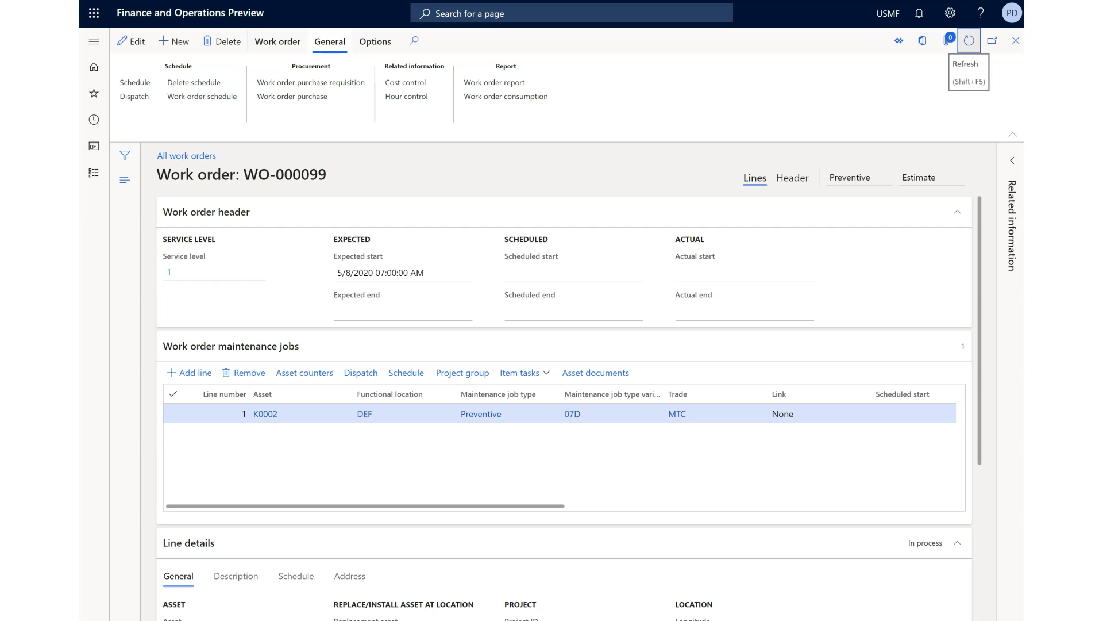
{"action": "left_click", "coordinate": [969, 41]}
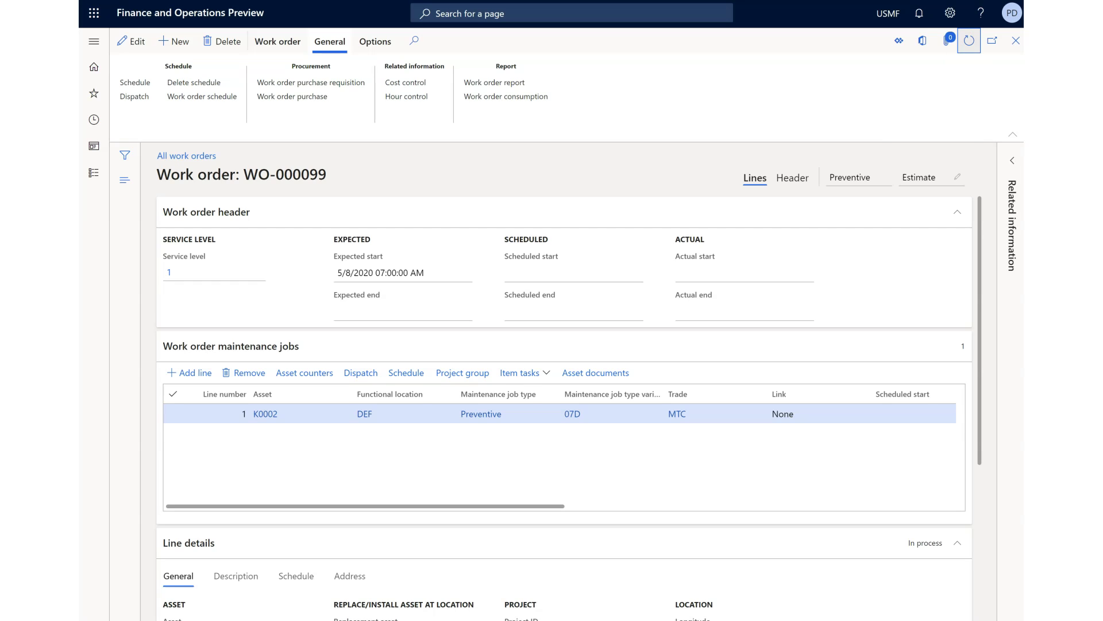
{"action": "left_click", "coordinate": [969, 40]}
{"action": "left_click", "coordinate": [969, 40]}
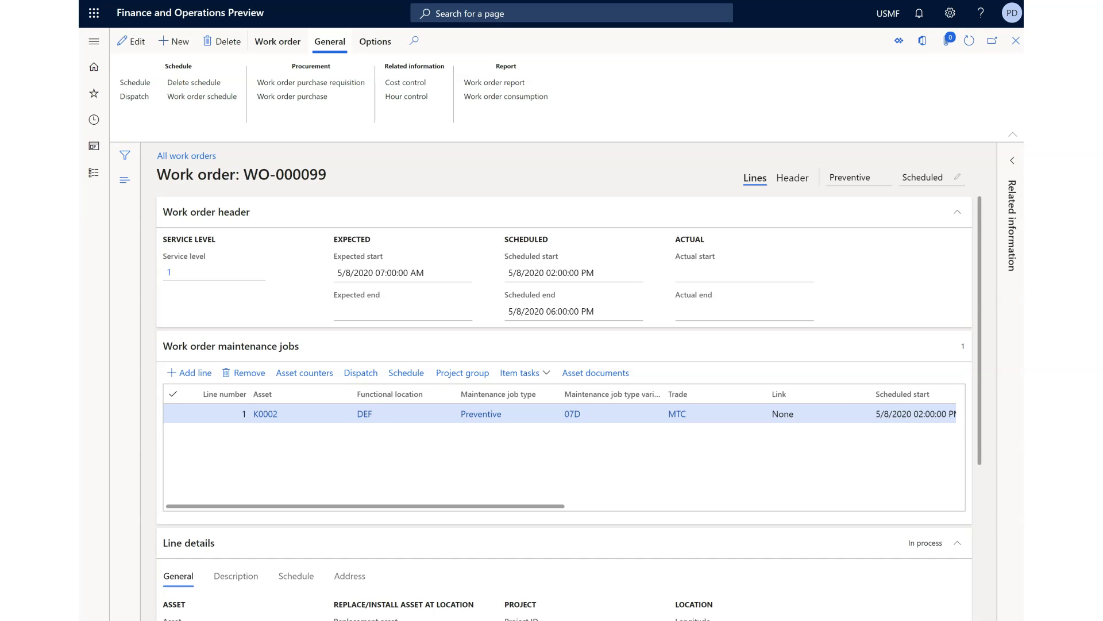
{"action": "left_click", "coordinate": [202, 96]}
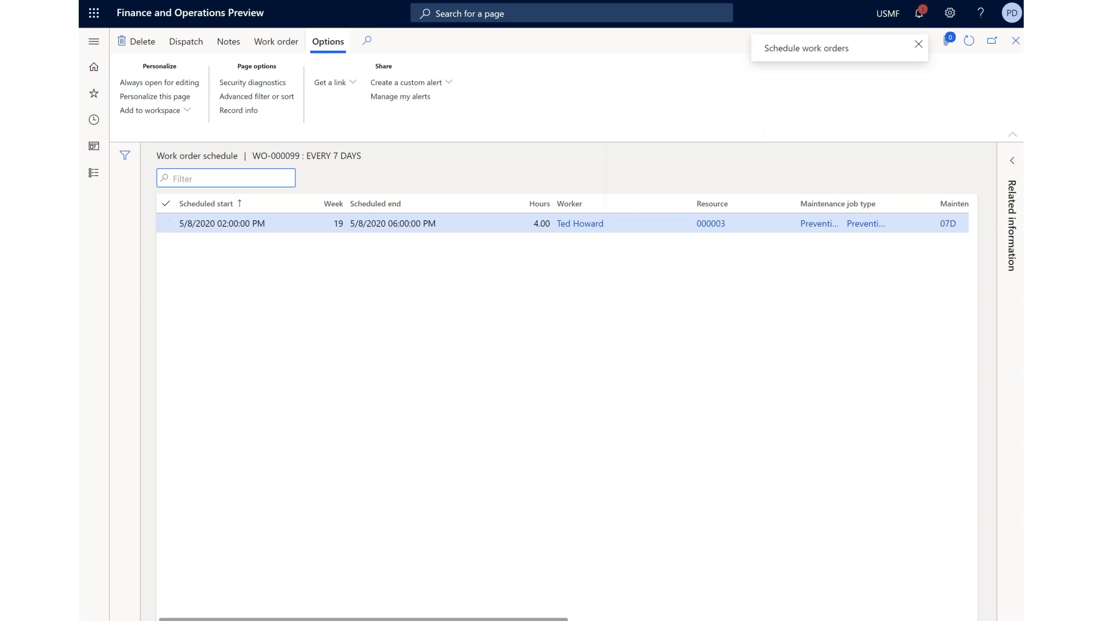
{"action": "left_click", "coordinate": [1016, 41]}
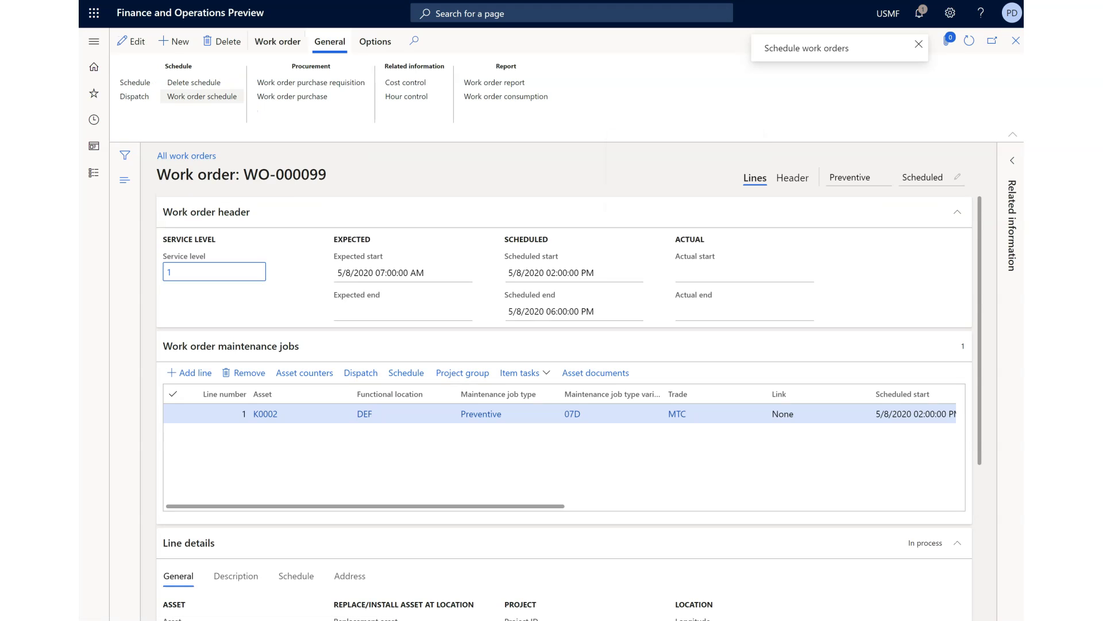
Dispatch the work order to the last worker in the worker list and check the assignment in the work order schedule
{"action": "left_click", "coordinate": [134, 83]}
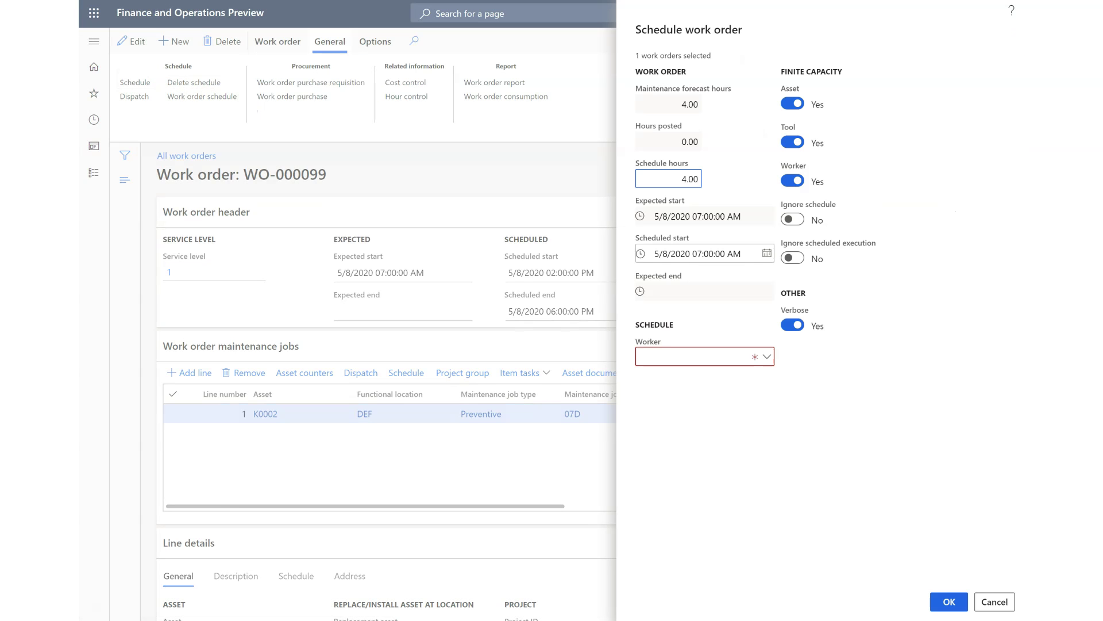
{"action": "left_click", "coordinate": [766, 357]}
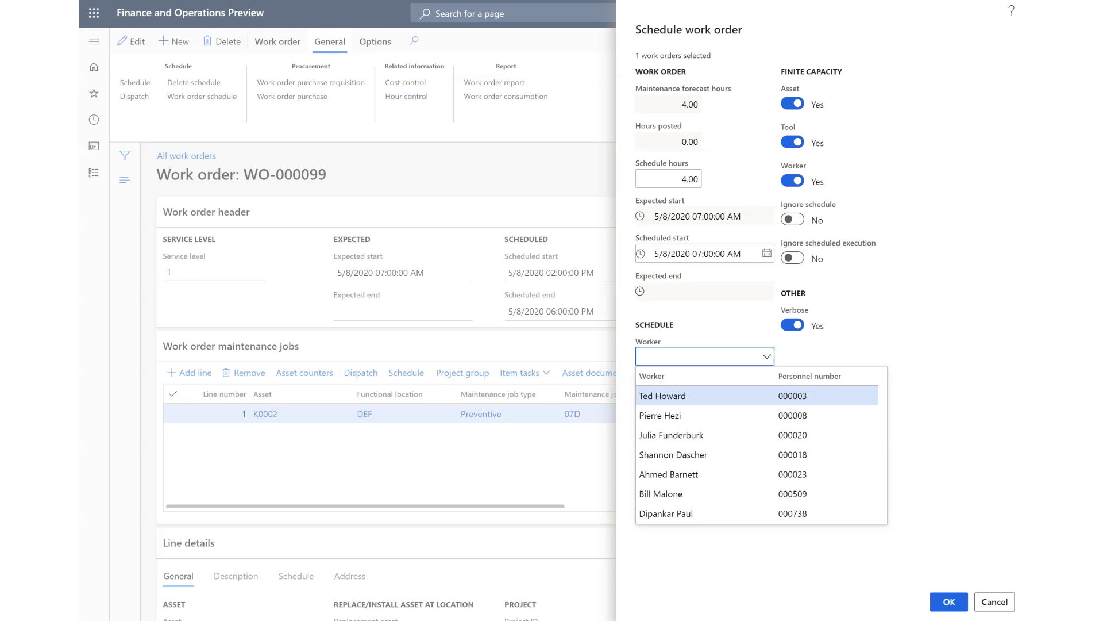
{"action": "left_click", "coordinate": [666, 513]}
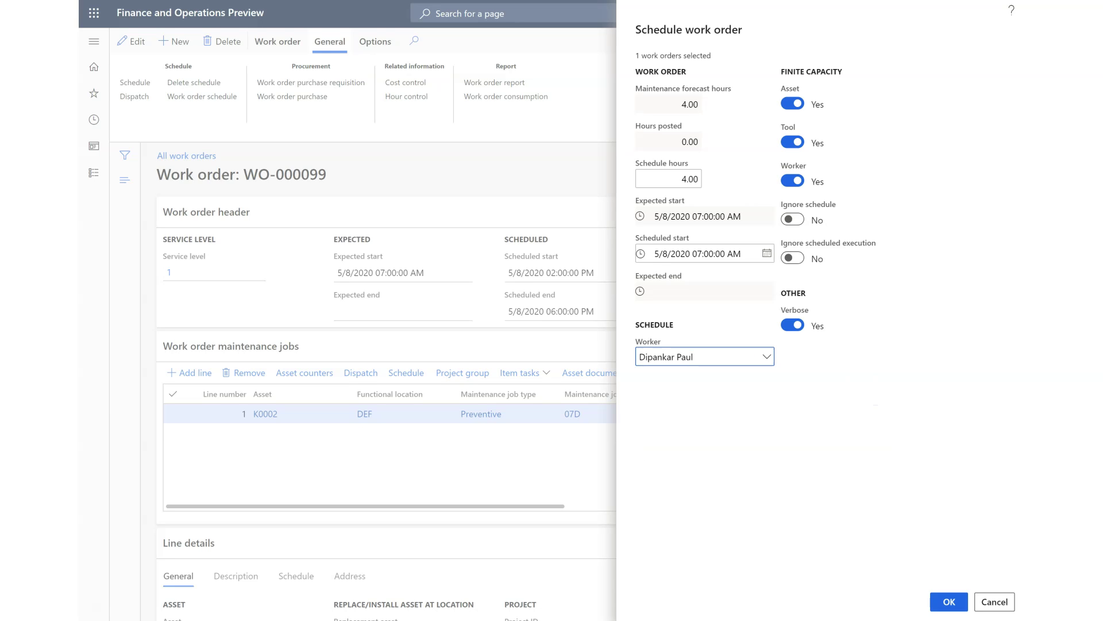
{"action": "left_click", "coordinate": [948, 602]}
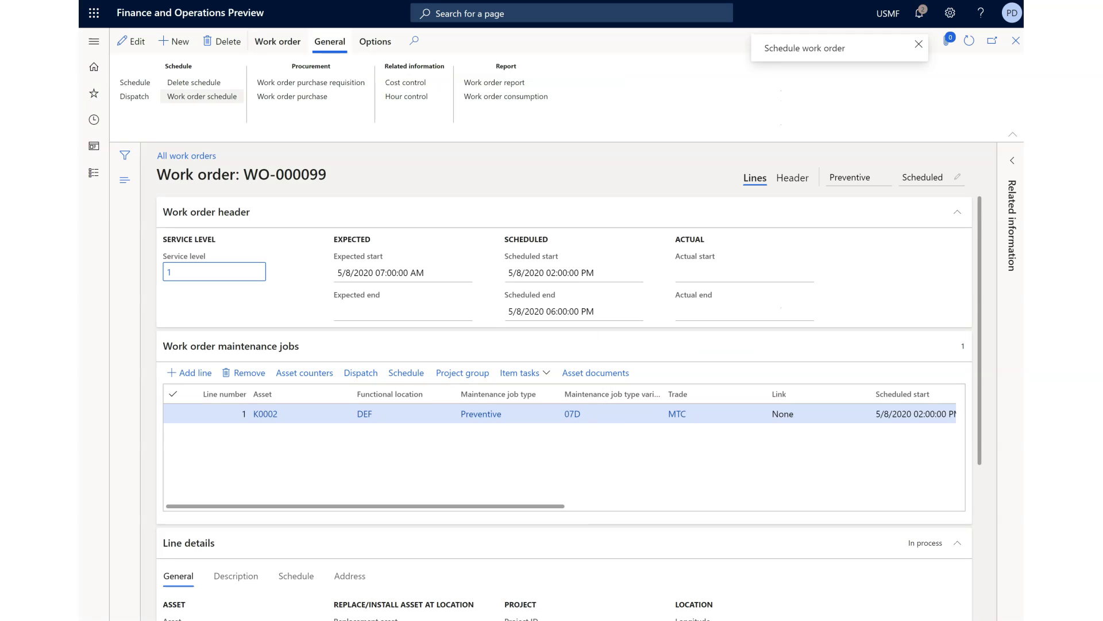
{"action": "left_click", "coordinate": [201, 96]}
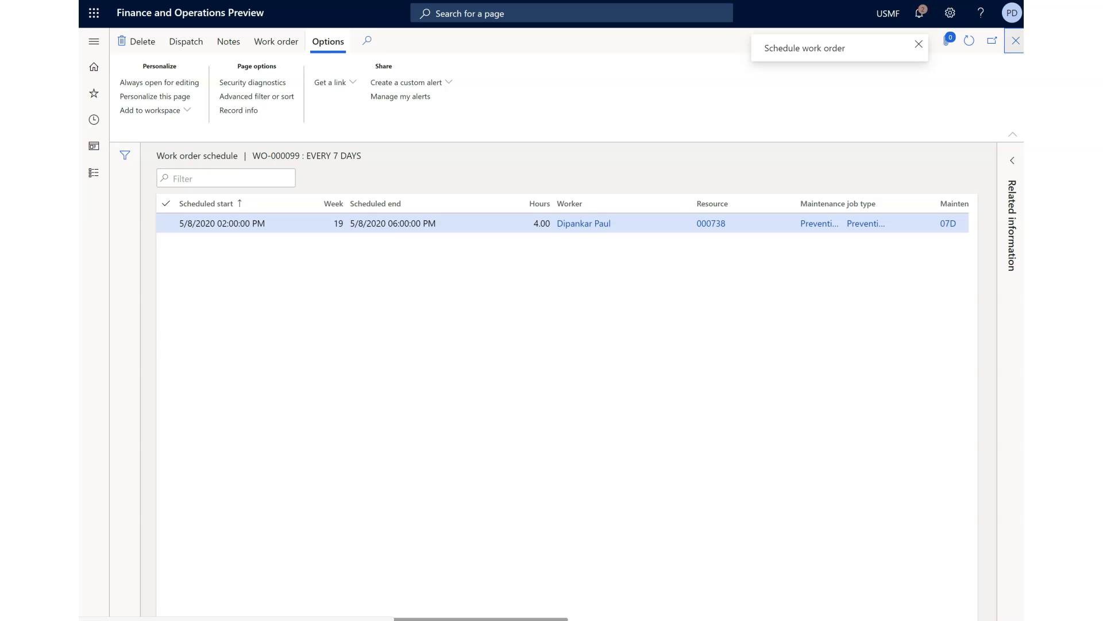
{"action": "left_click", "coordinate": [1016, 40]}
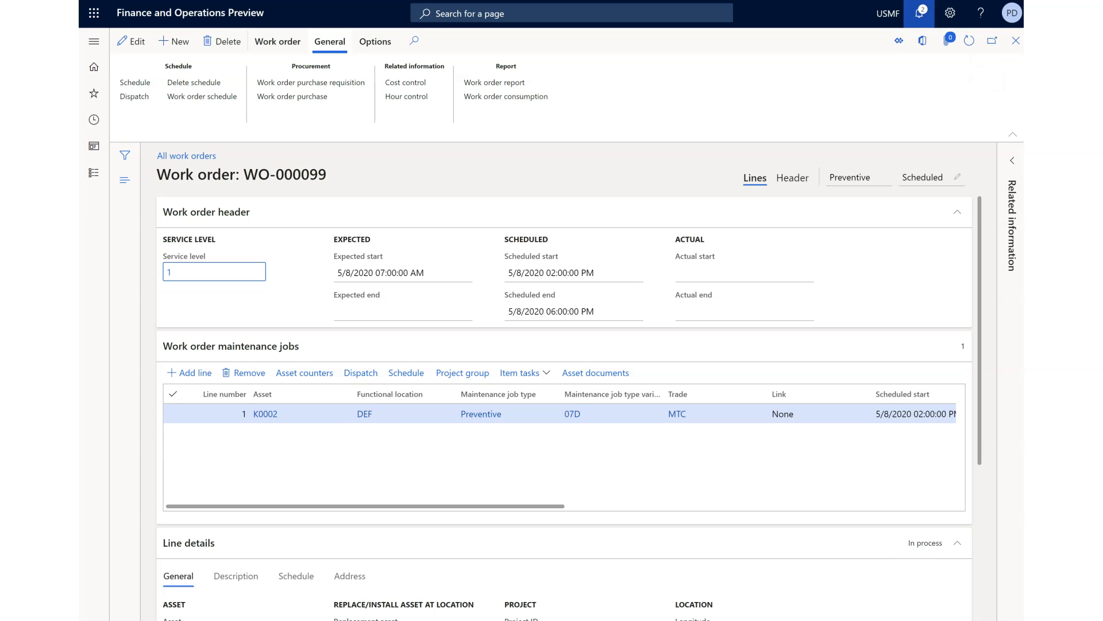
Clear all notifications in the Action center and close it
{"action": "left_click", "coordinate": [919, 12]}
{"action": "left_click", "coordinate": [1004, 615]}
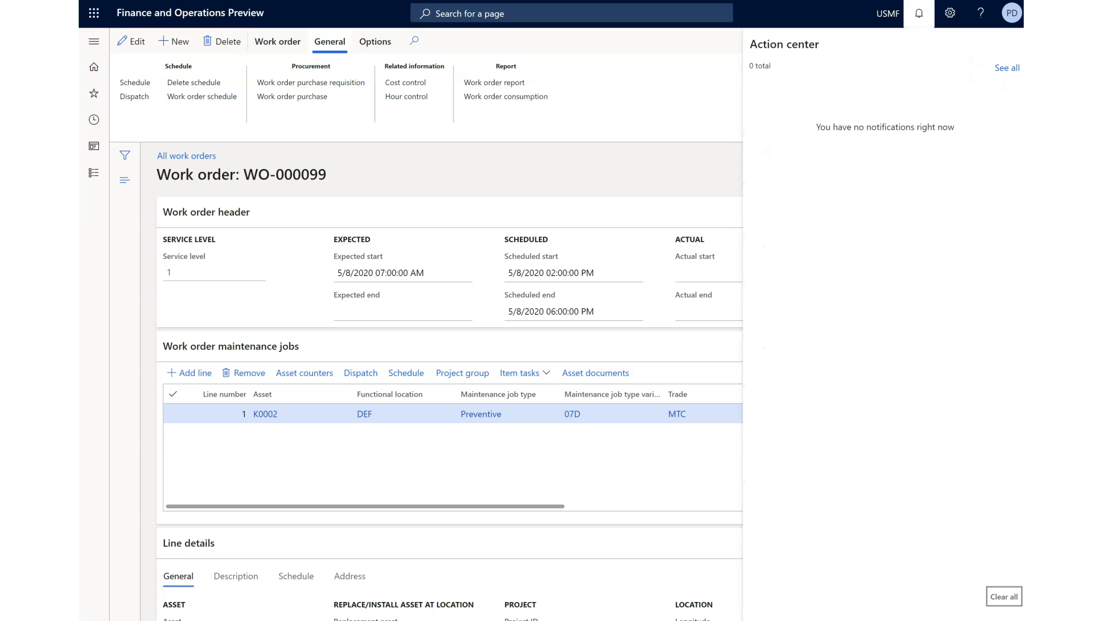
{"action": "key", "text": "Escape"}
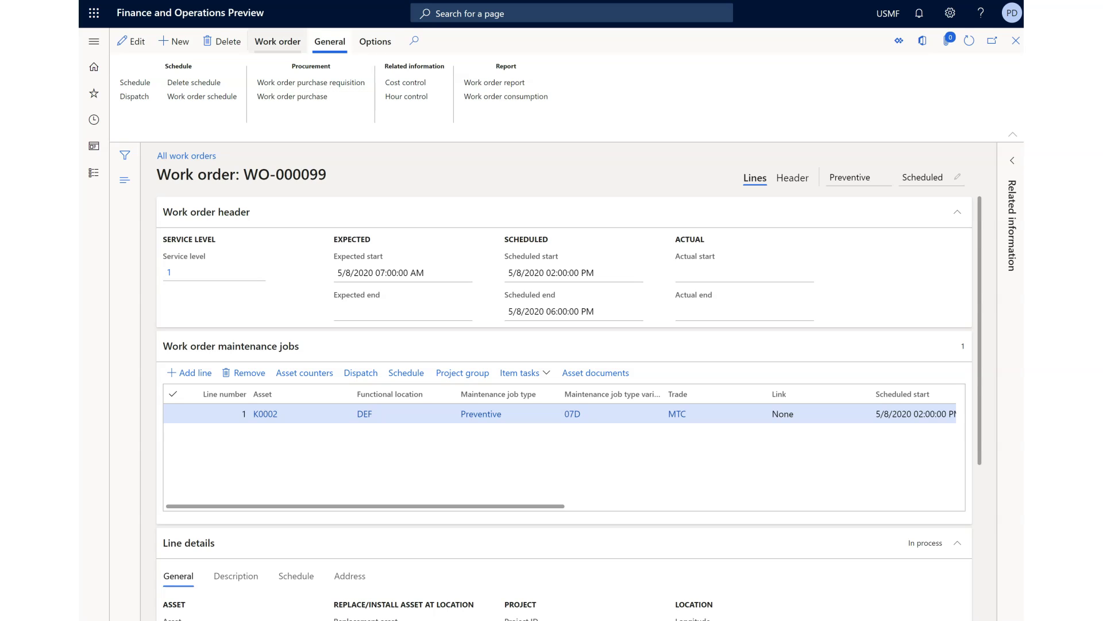
Update the work order's lifecycle state to Released
{"action": "left_click", "coordinate": [277, 40]}
{"action": "left_click", "coordinate": [793, 82]}
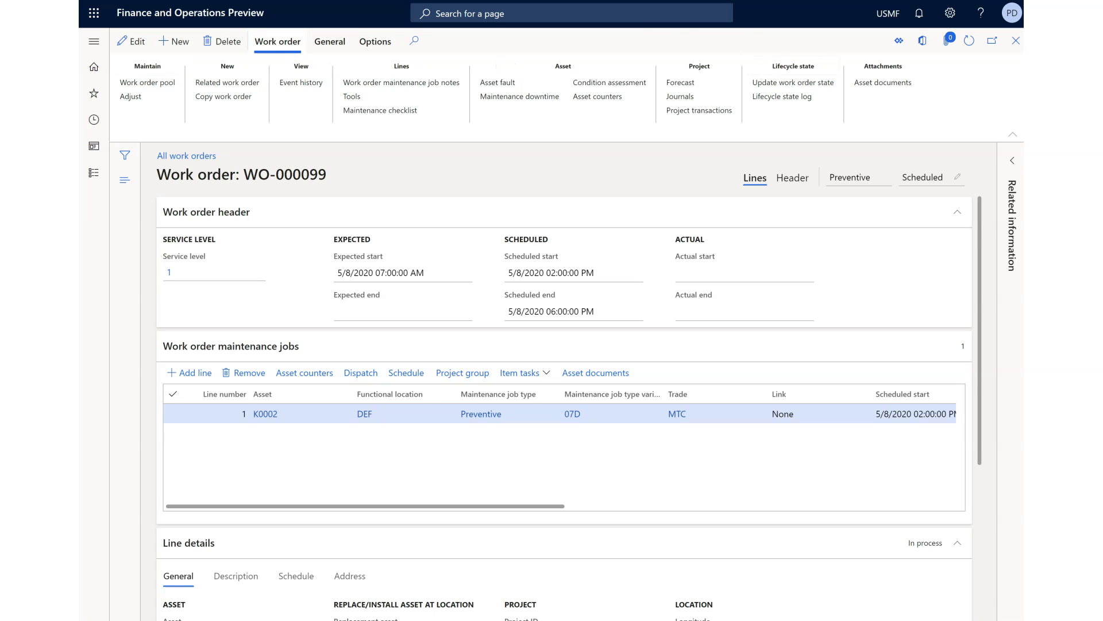
{"action": "left_click", "coordinate": [645, 135]}
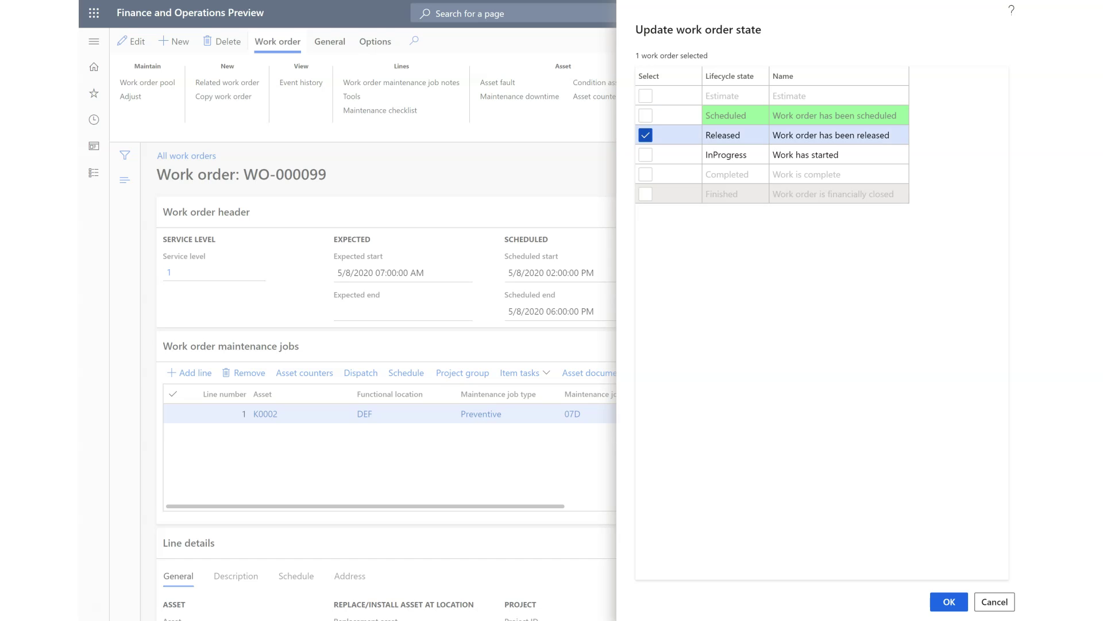
{"action": "left_click", "coordinate": [948, 601]}
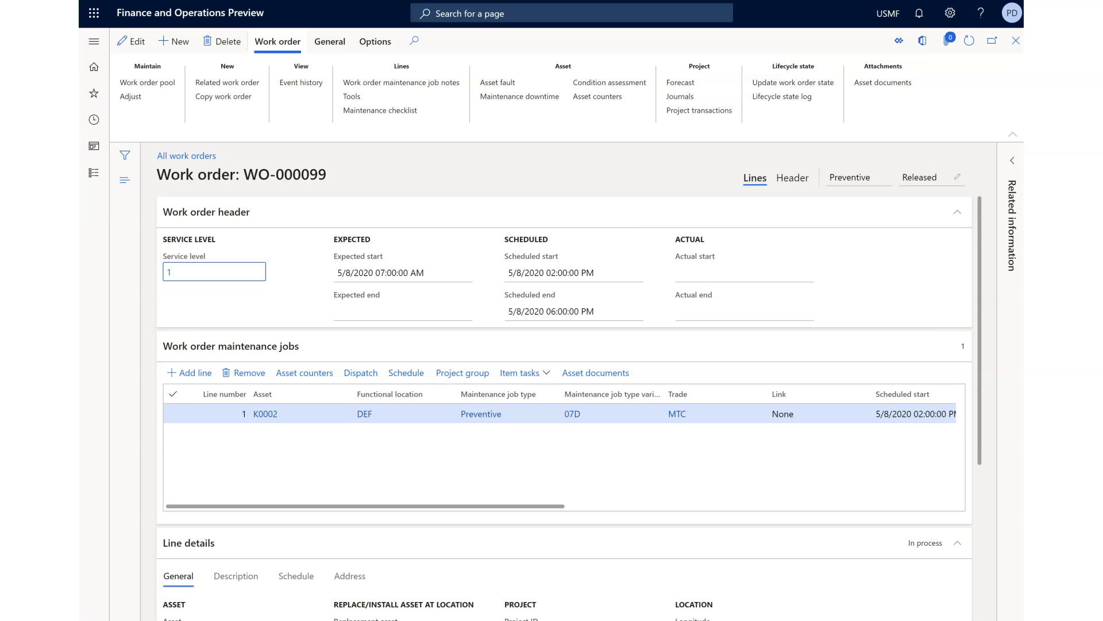
Update the work order's lifecycle state to InProgress with an actual start of 5/5/2020 02:00:00 PM, and check the actual start in the header
{"action": "left_click", "coordinate": [793, 83]}
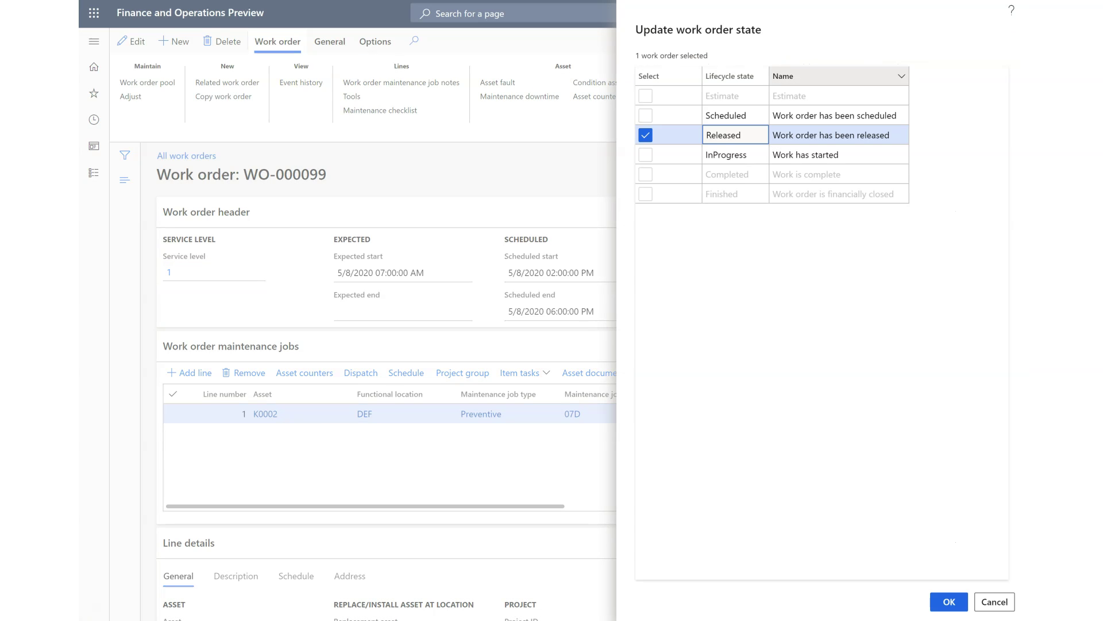
{"action": "left_click", "coordinate": [645, 155]}
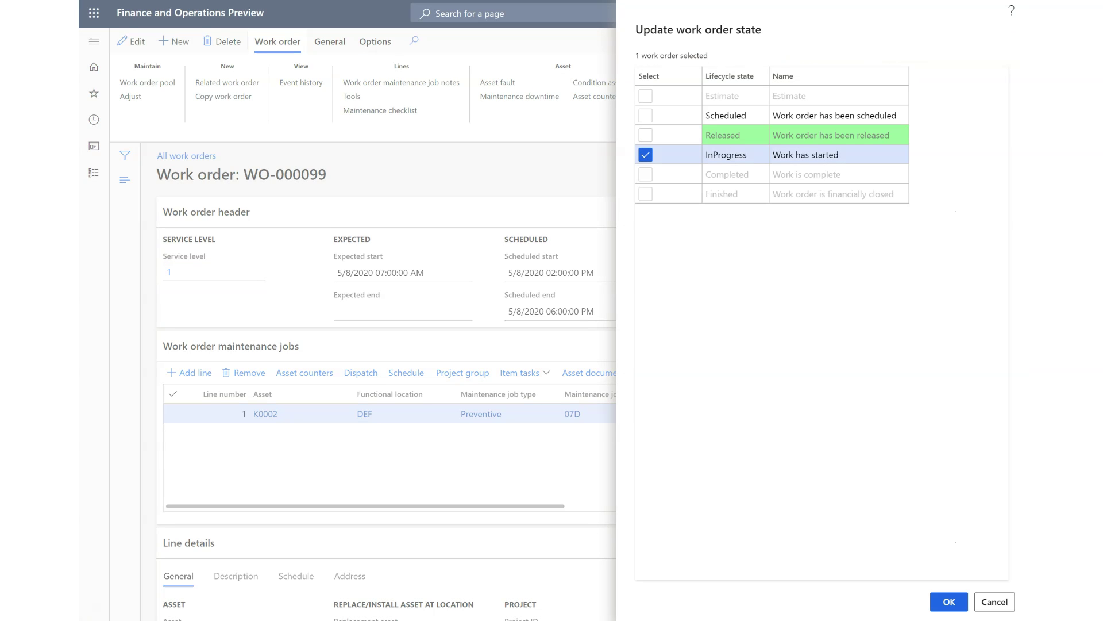
{"action": "left_click", "coordinate": [948, 602]}
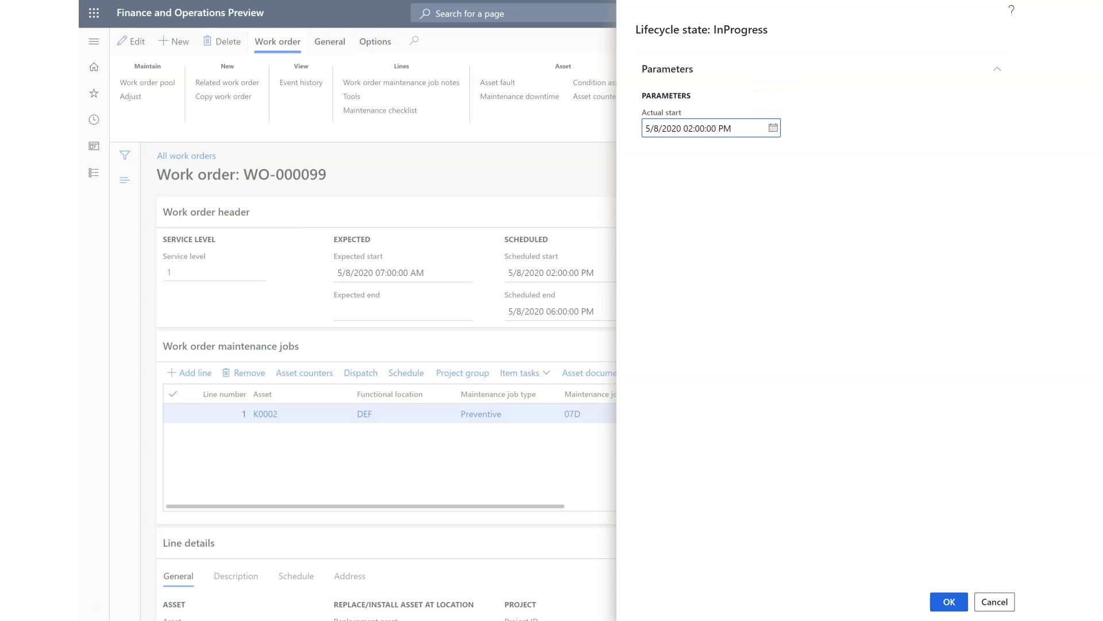
{"action": "left_click", "coordinate": [773, 127]}
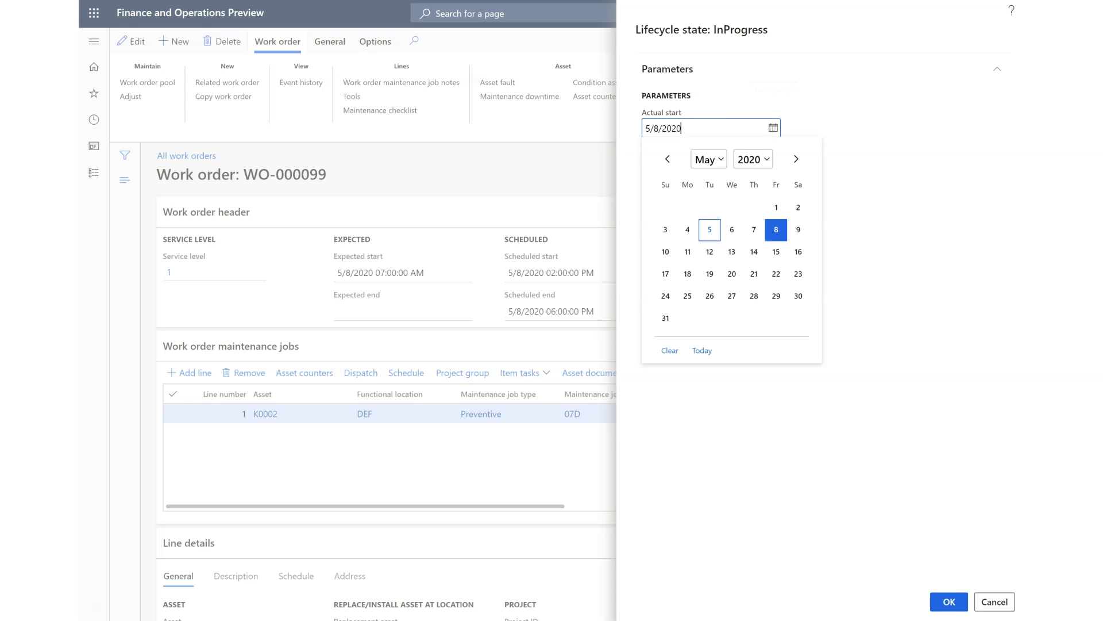
{"action": "left_click", "coordinate": [709, 229]}
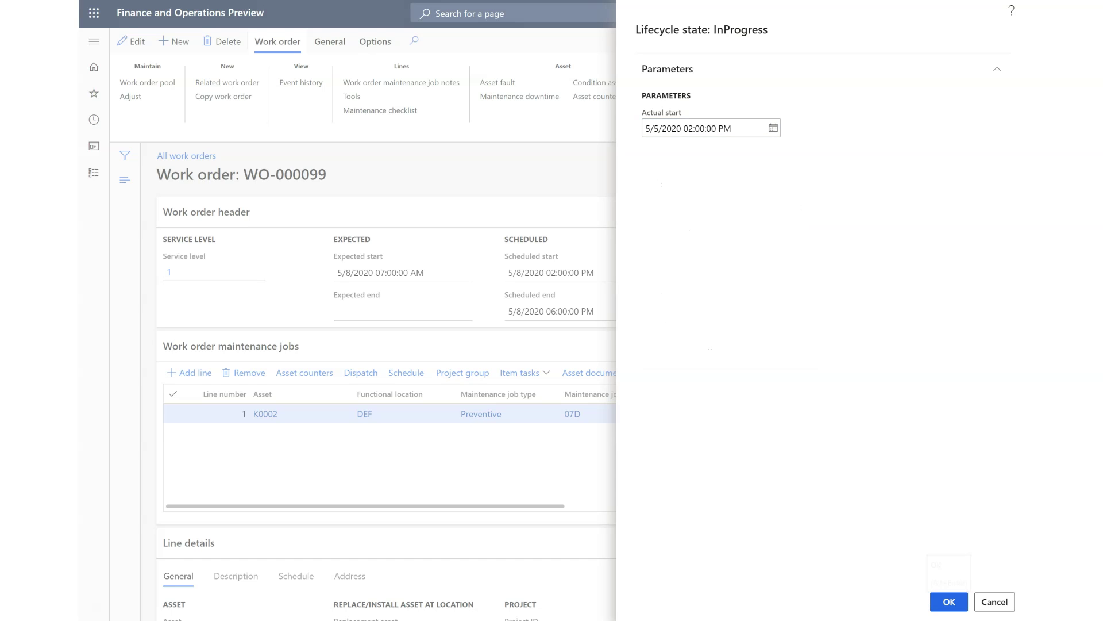
{"action": "left_click", "coordinate": [949, 601]}
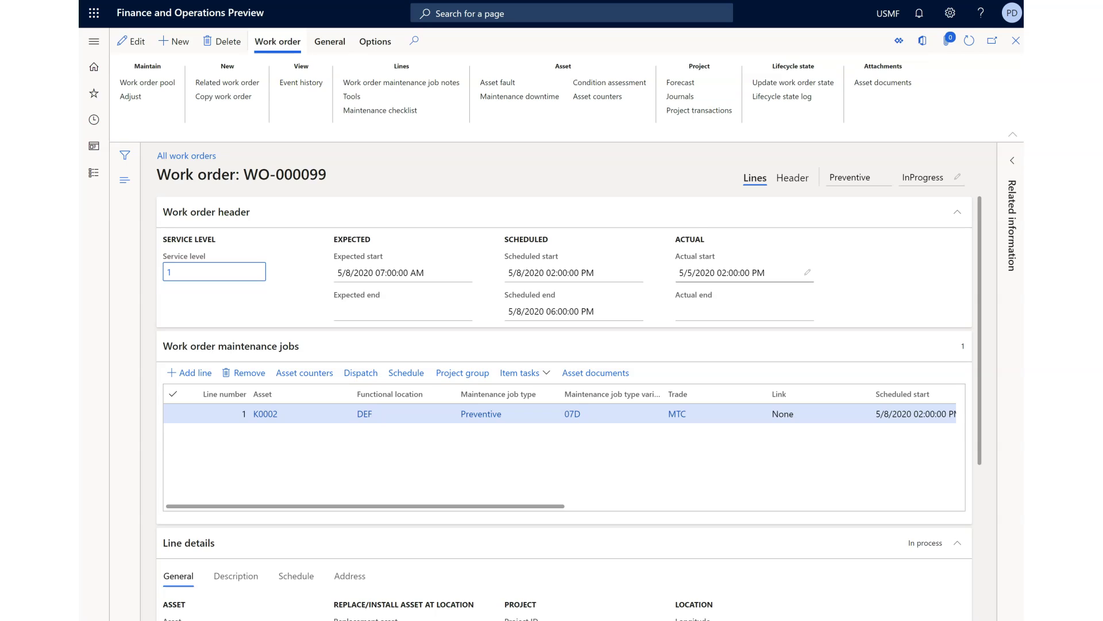
{"action": "left_click_drag", "start_coordinate": [679, 273], "coordinate": [765, 273]}
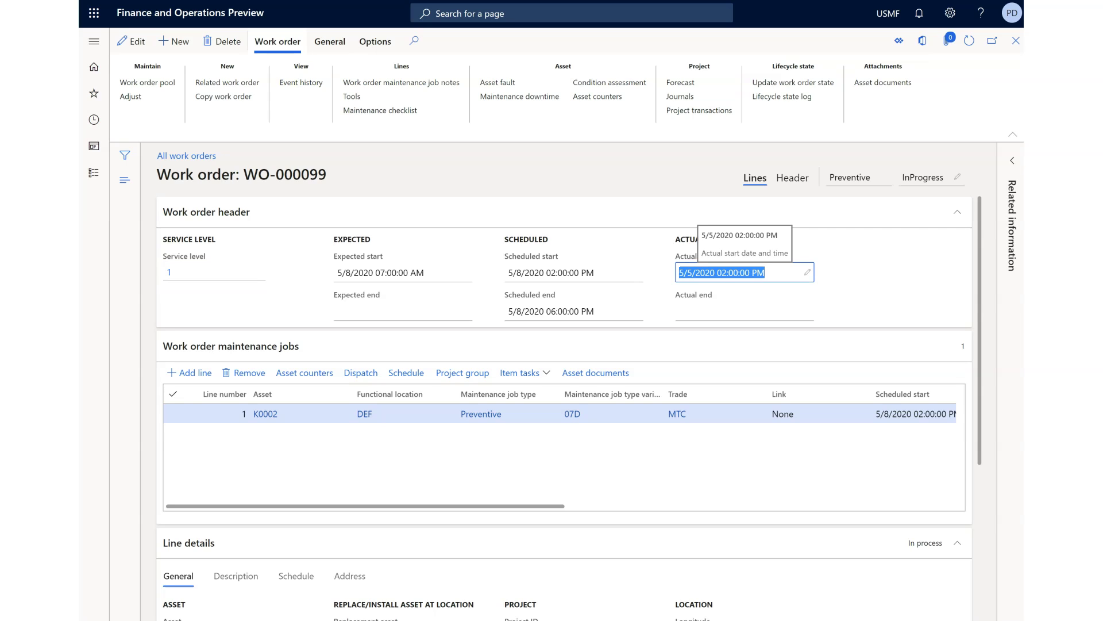
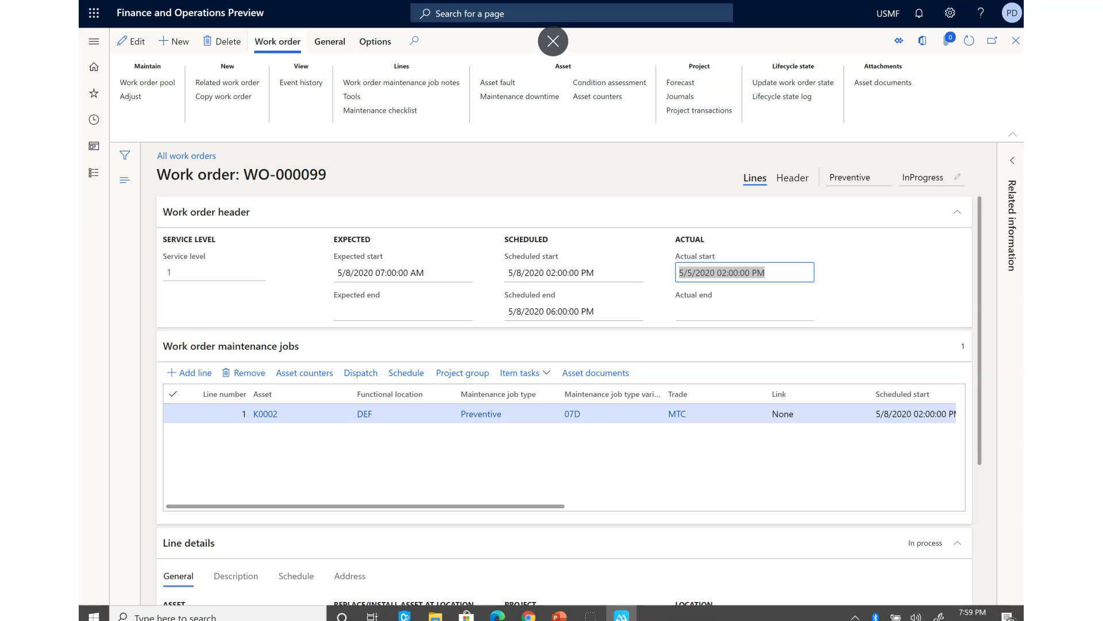
Switch to the mirrored phone and review the WO-000099 preventive job's details from the work order jobs calendar
{"action": "left_click", "coordinate": [620, 615]}
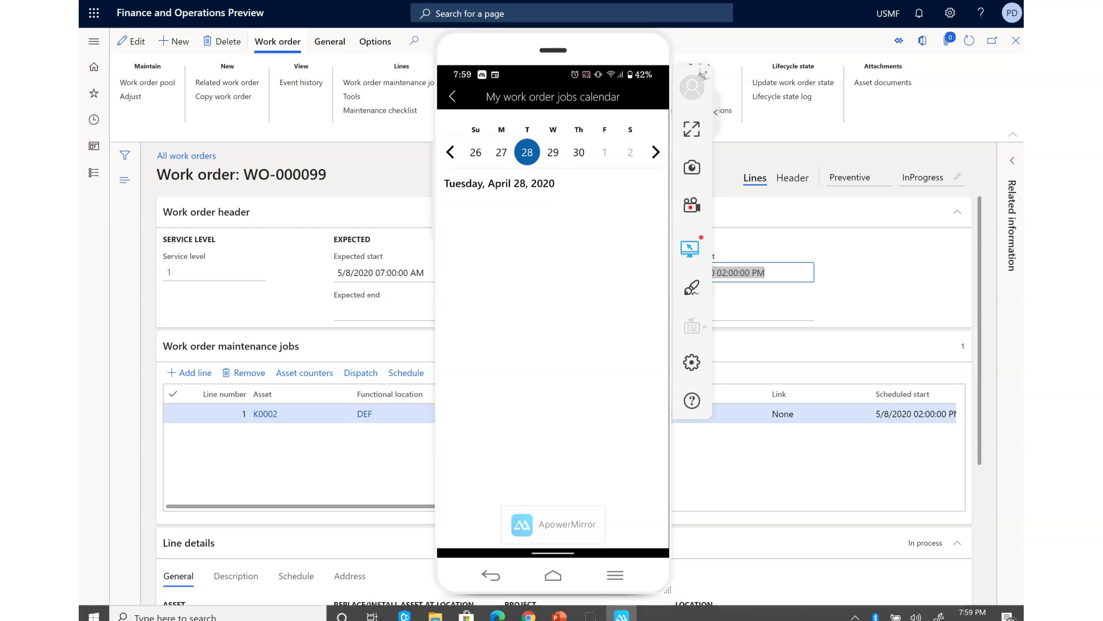
{"action": "left_click", "coordinate": [553, 153]}
{"action": "left_click", "coordinate": [579, 152]}
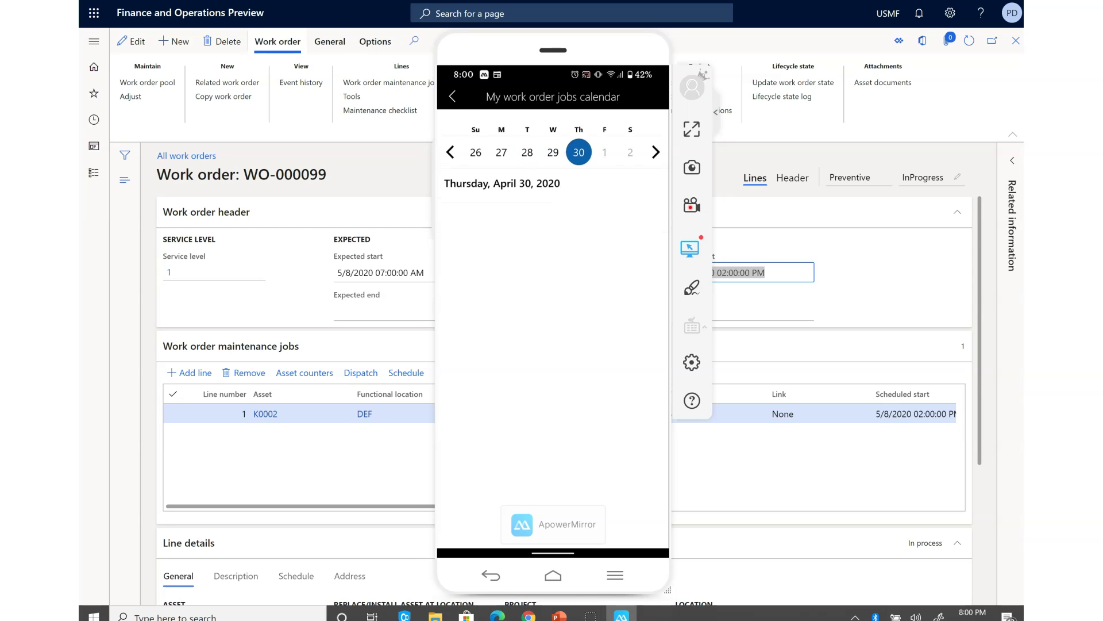
{"action": "left_click", "coordinate": [453, 96]}
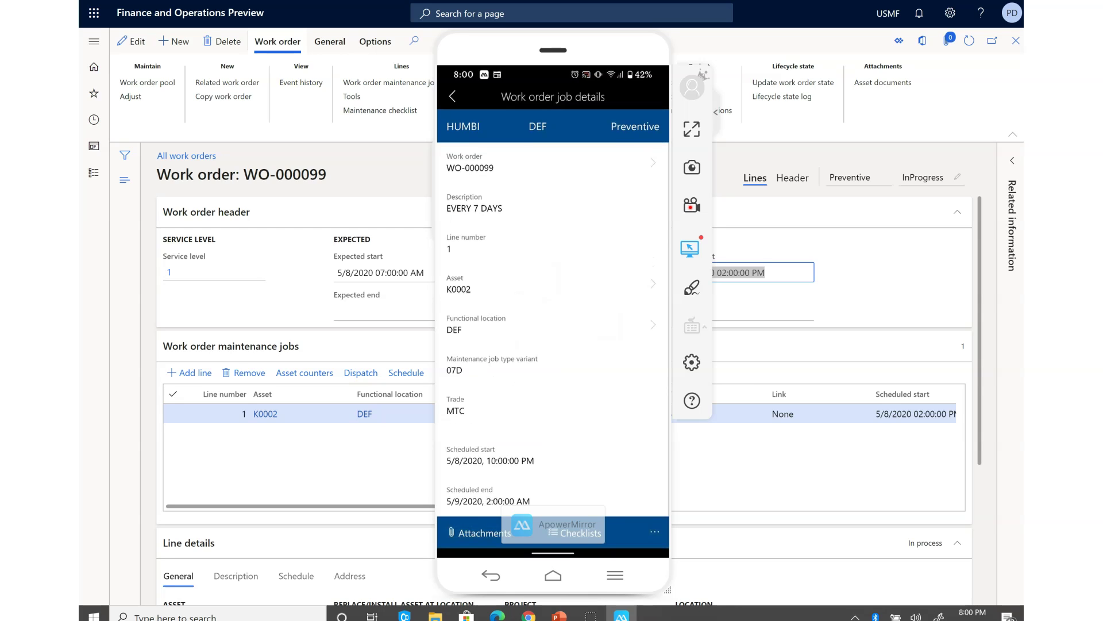
{"action": "scroll", "coordinate": [552, 328], "scroll_direction": "down", "scroll_amount": 3}
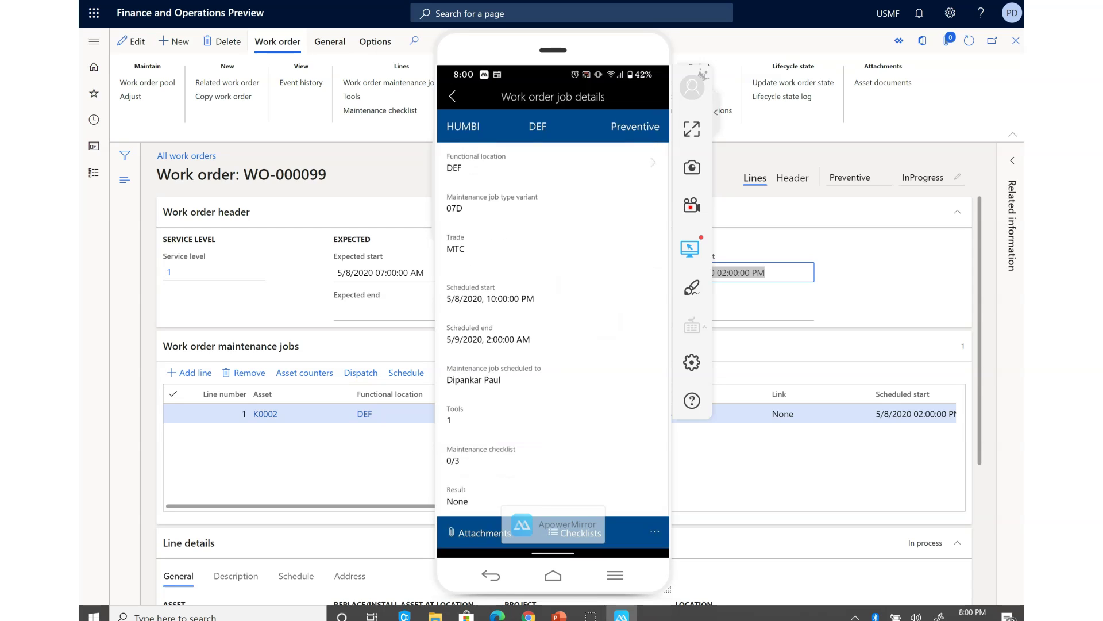
Open the mobile job's maintenance checklists and complete all three lines as checked with the worker note "Good"
{"action": "left_click", "coordinate": [574, 532]}
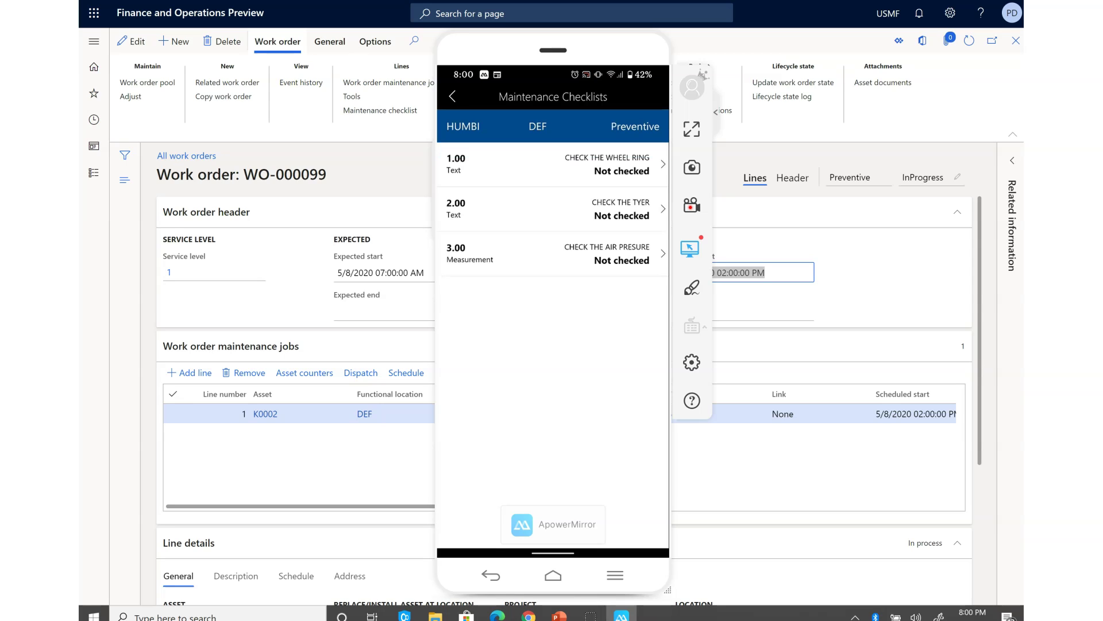
{"action": "left_click_drag", "start_coordinate": [575, 52], "coordinate": [892, 77]}
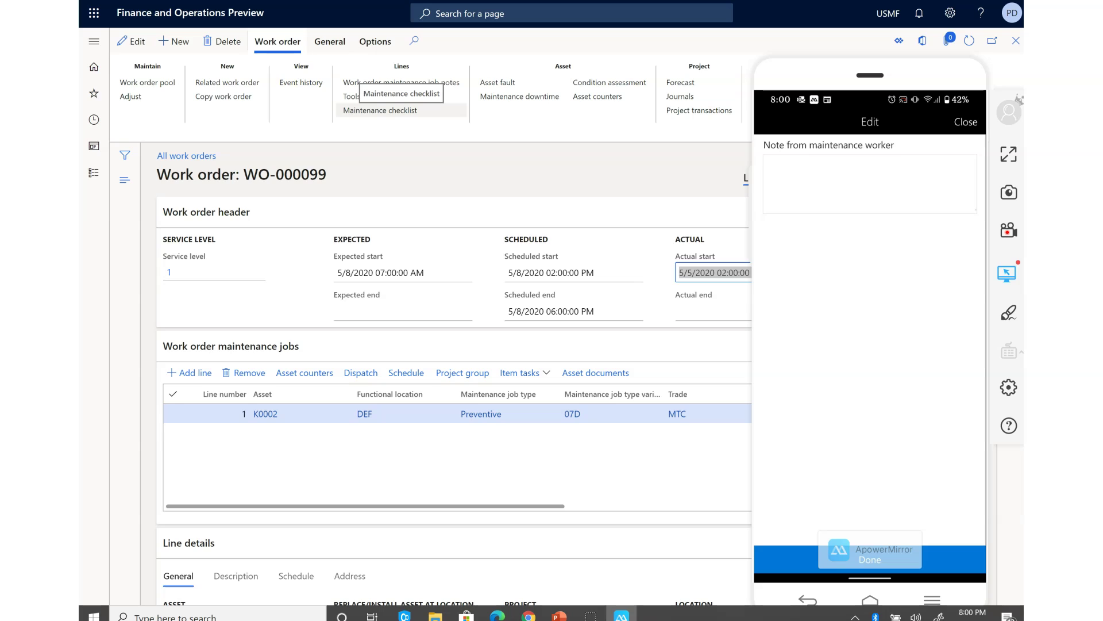
{"action": "type", "text": "Good"}
{"action": "key", "text": "Return"}
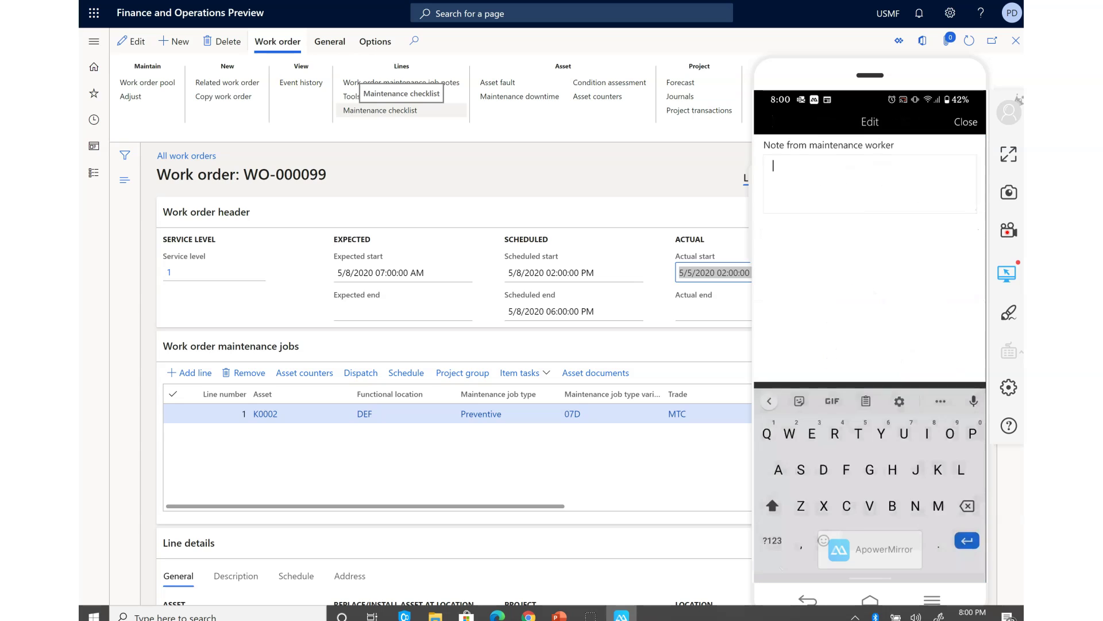
{"action": "type", "text": "Good"}
{"action": "key", "text": "Return"}
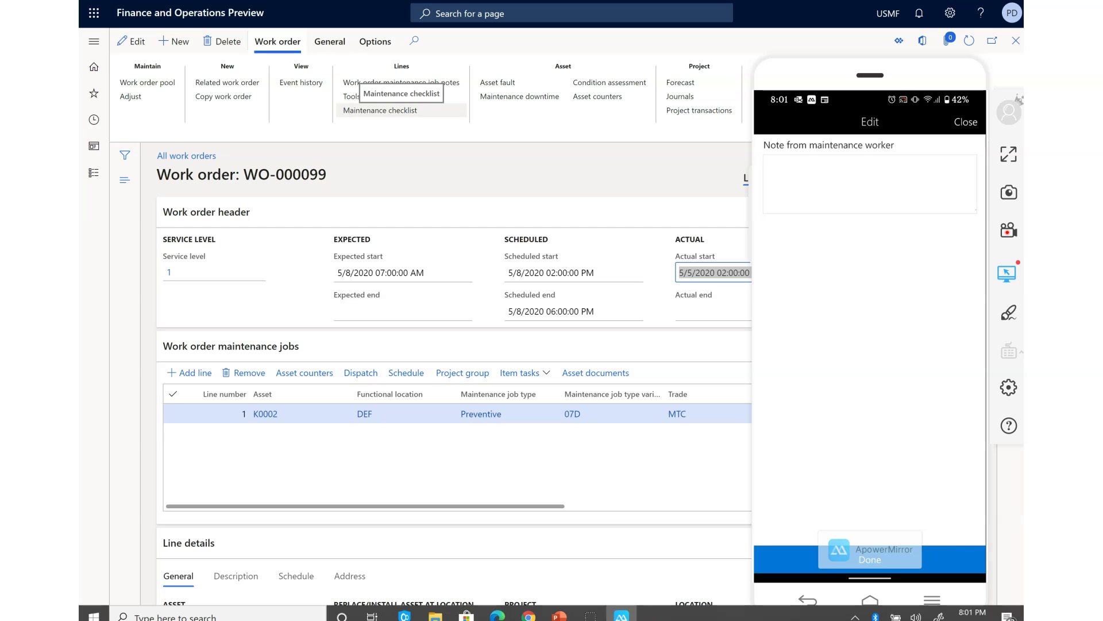
{"action": "type", "text": "Good"}
{"action": "key", "text": "Return"}
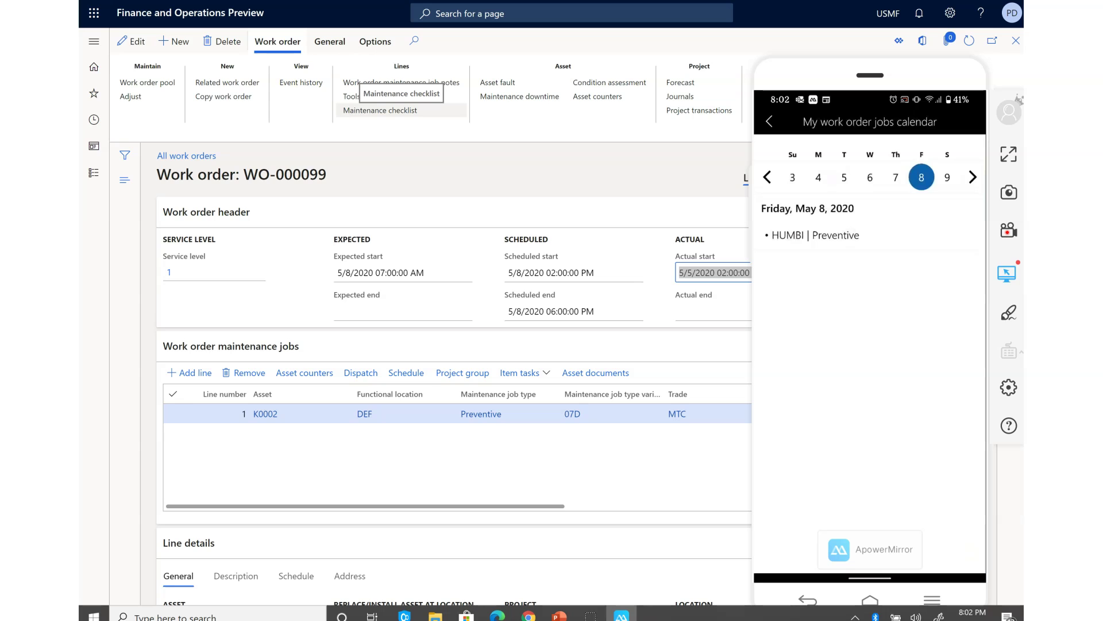
Switch back to Finance and Operations and review the work order's maintenance checklist lines and worker note
{"action": "key", "text": "alt+Tab"}
{"action": "key", "text": "alt+Tab"}
{"action": "key", "text": "alt+Tab"}
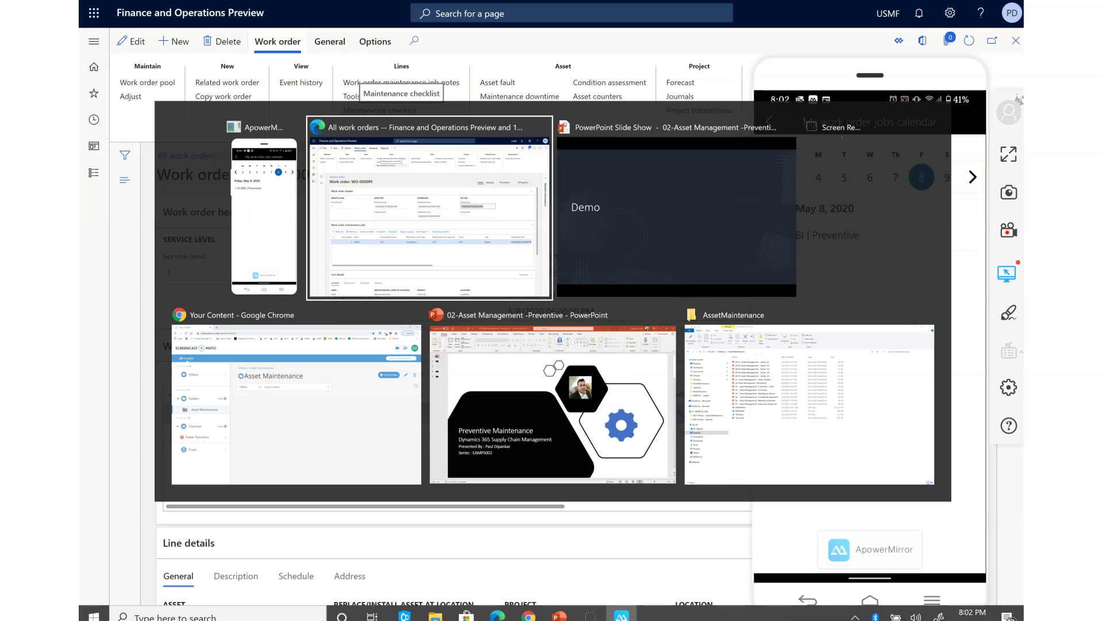
{"action": "key", "text": "alt+Tab"}
{"action": "key", "text": "alt+Tab"}
{"action": "key", "text": "alt+Tab"}
{"action": "key", "text": "alt+Tab"}
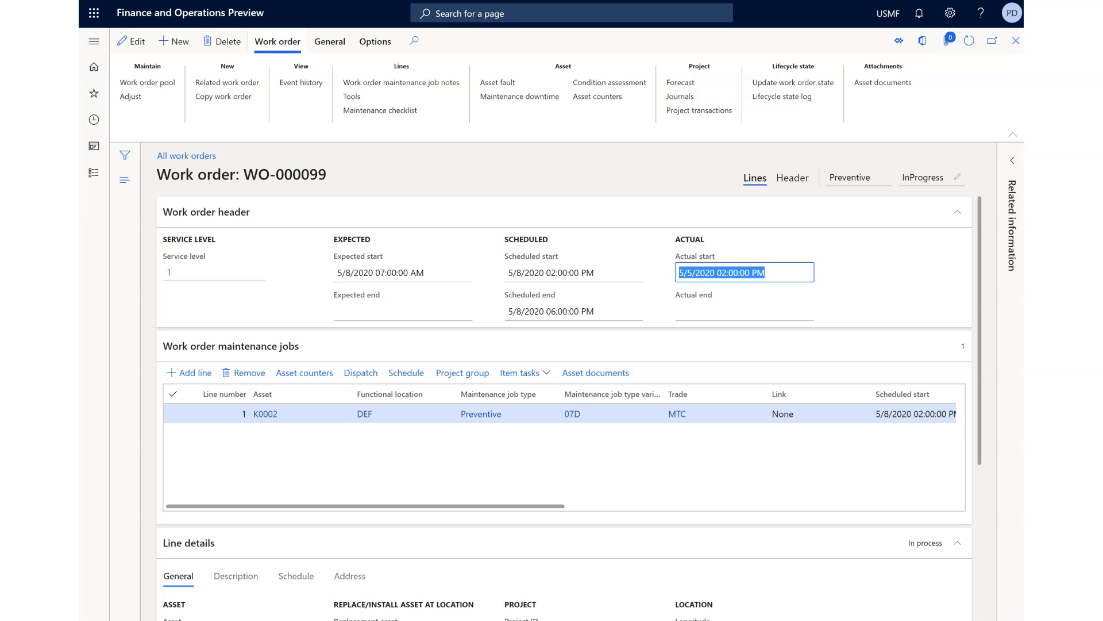
{"action": "left_click", "coordinate": [380, 109]}
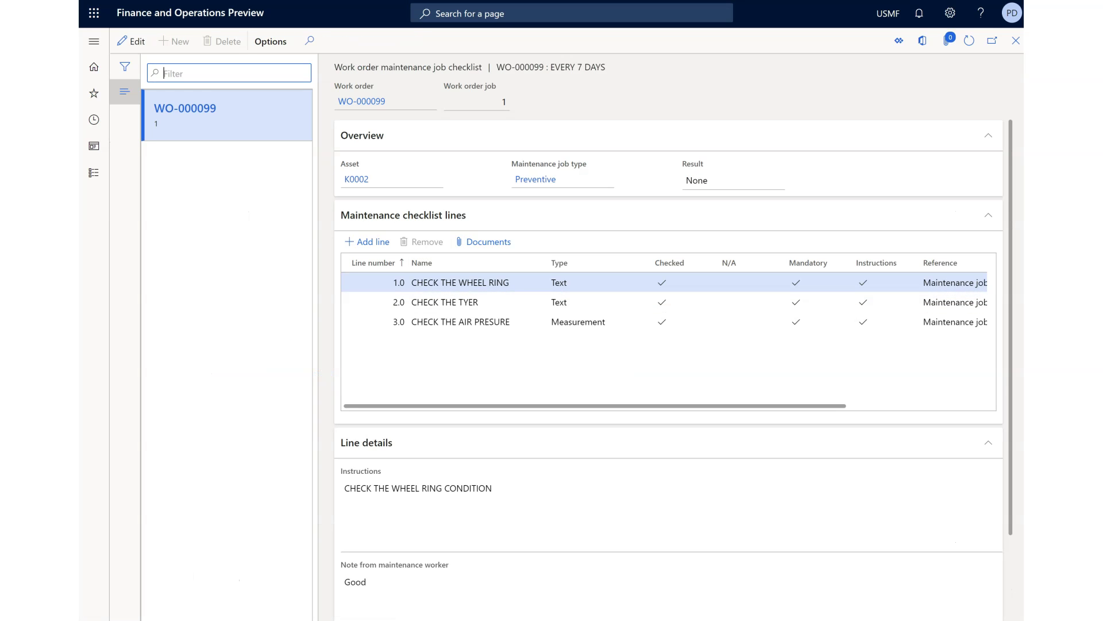
{"action": "scroll", "coordinate": [667, 344], "scroll_direction": "down", "scroll_amount": 2}
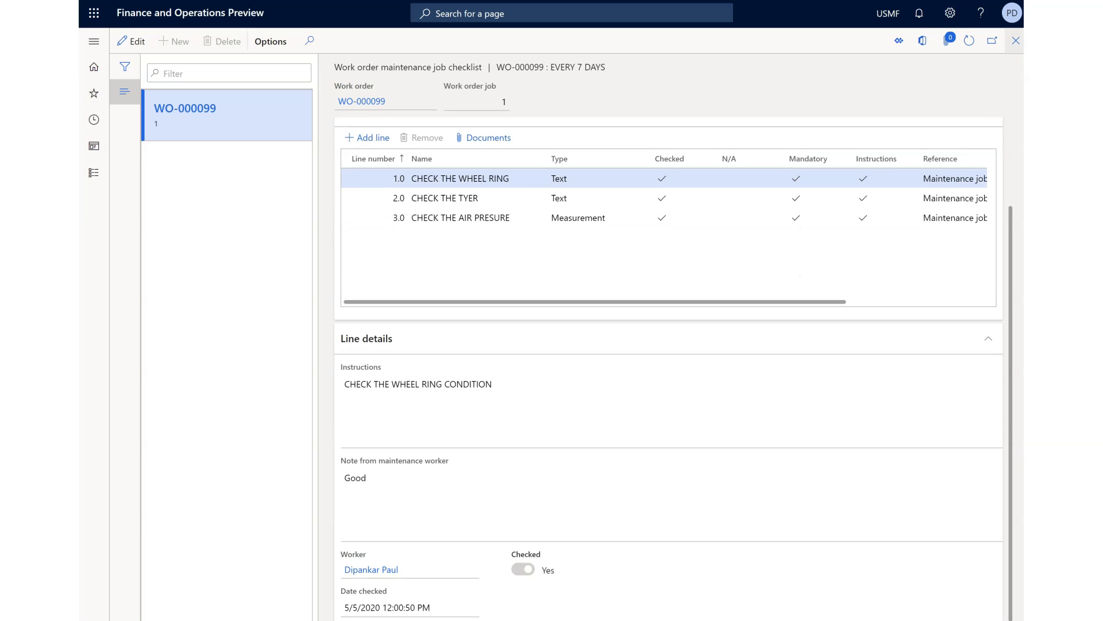
{"action": "left_click", "coordinate": [1016, 41]}
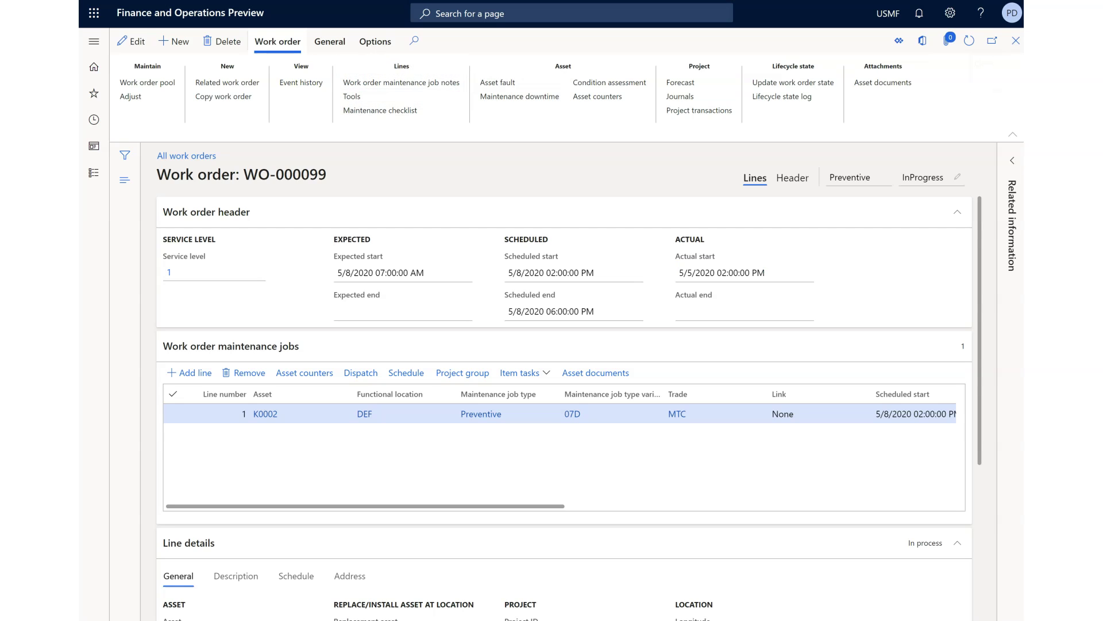
Add a timestamp to the Description, Maintenance workers' remarks and Internal note of the work order maintenance job notes
{"action": "left_click", "coordinate": [401, 82]}
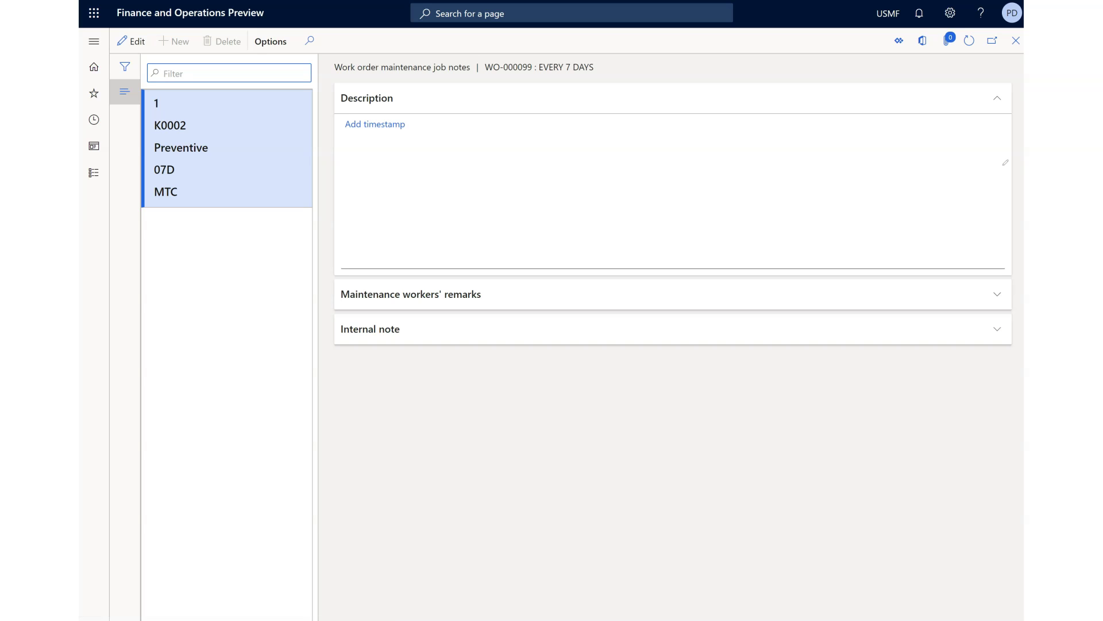
{"action": "left_click", "coordinate": [410, 294]}
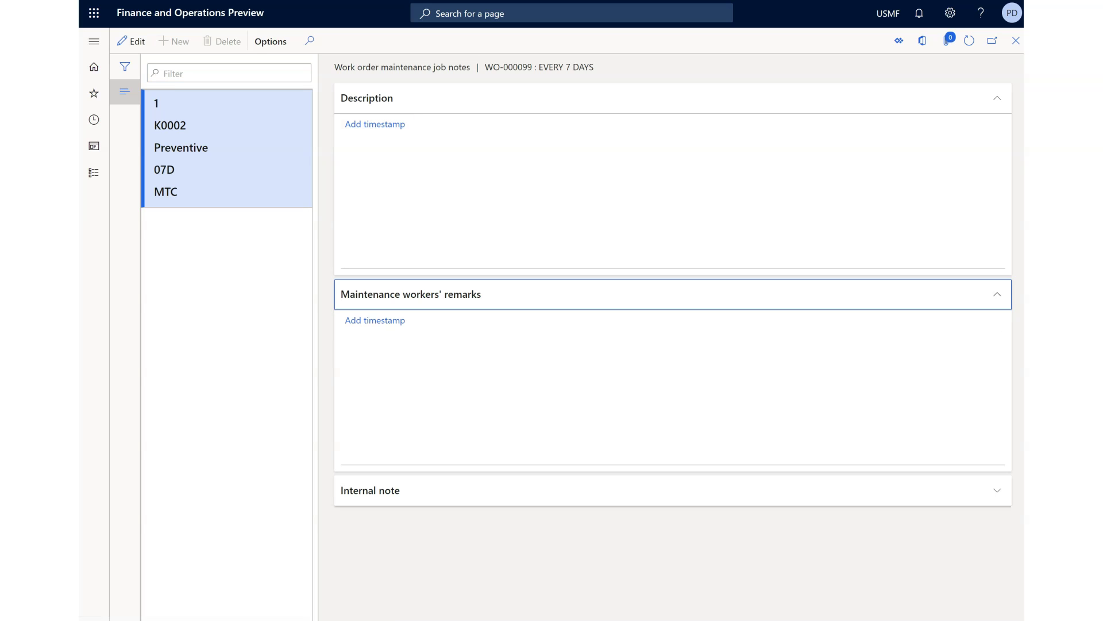
{"action": "left_click", "coordinate": [370, 490]}
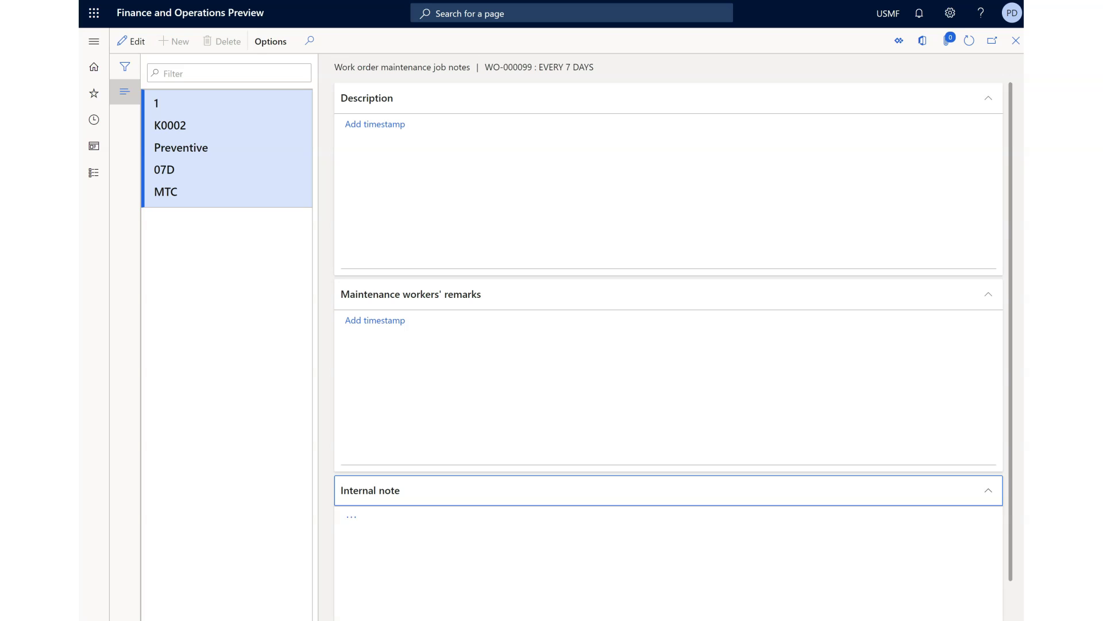
{"action": "left_click", "coordinate": [374, 124]}
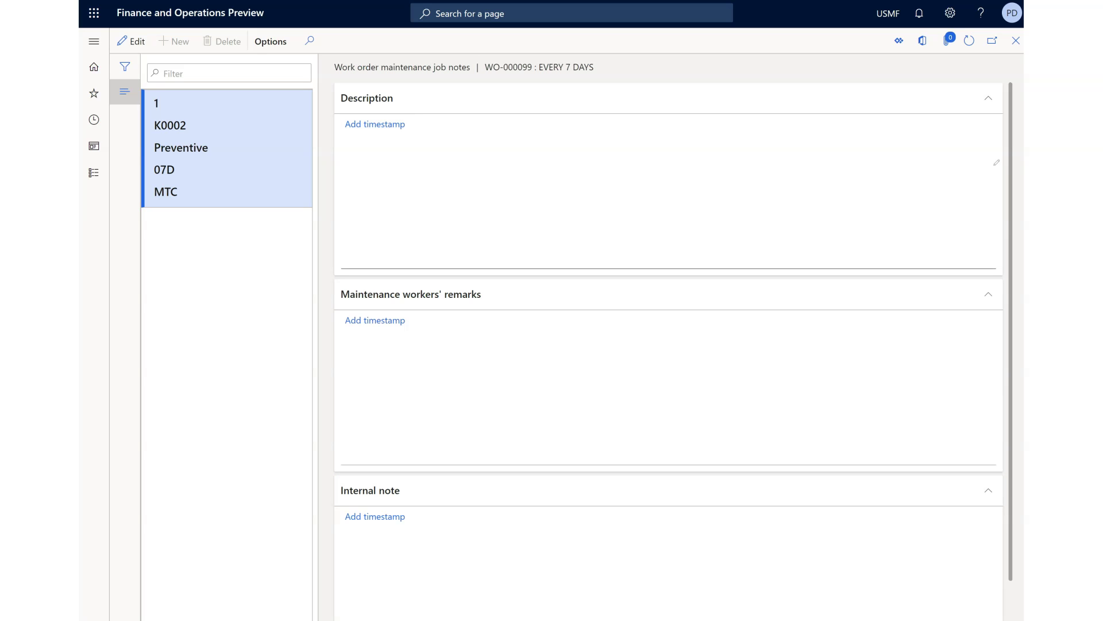
{"action": "left_click", "coordinate": [374, 125]}
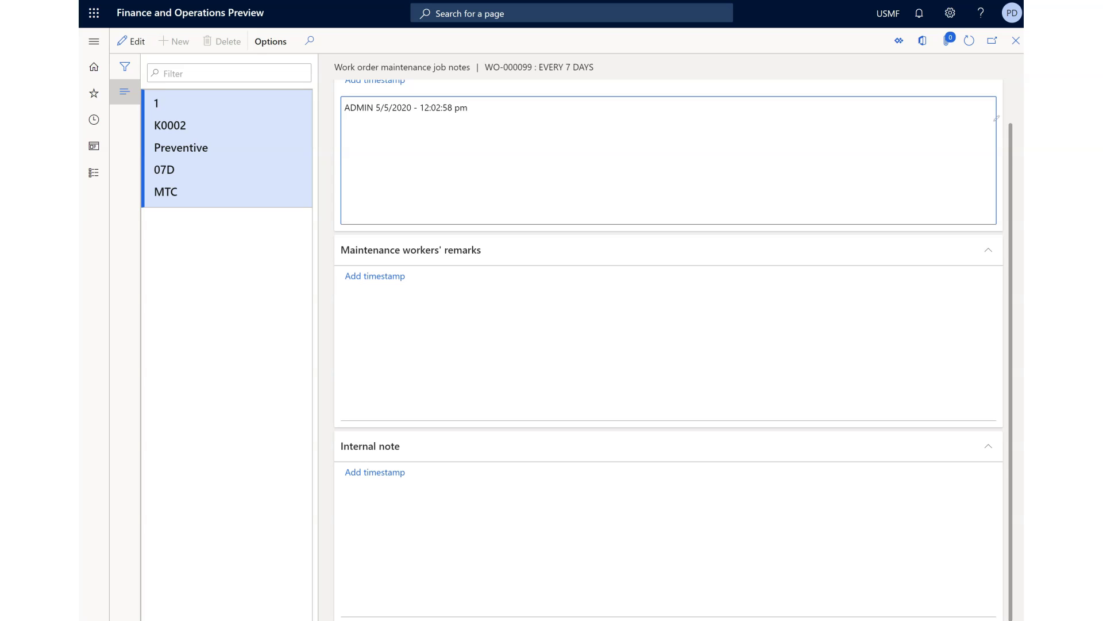
{"action": "left_click", "coordinate": [374, 275]}
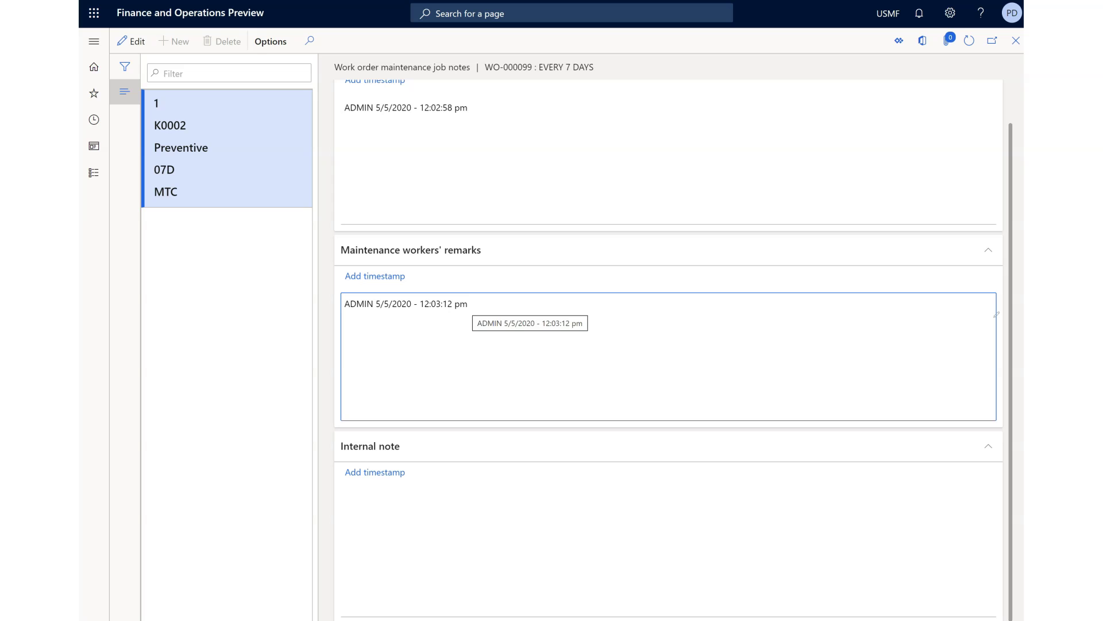
{"action": "left_click_drag", "start_coordinate": [454, 303], "coordinate": [468, 304]}
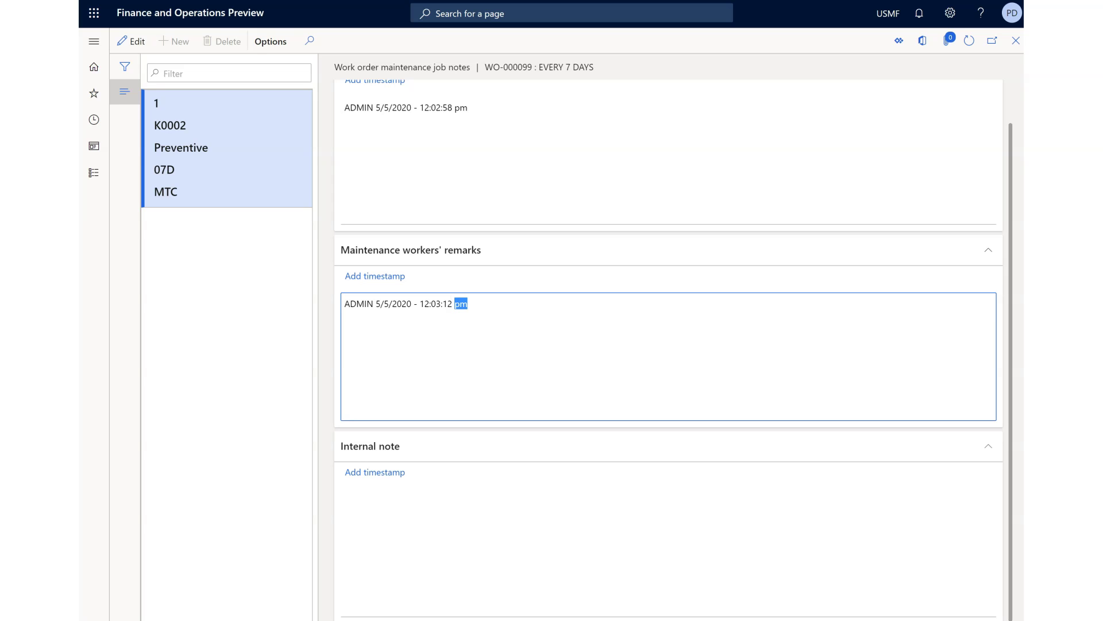
{"action": "left_click", "coordinate": [375, 472]}
{"action": "key", "text": "Return"}
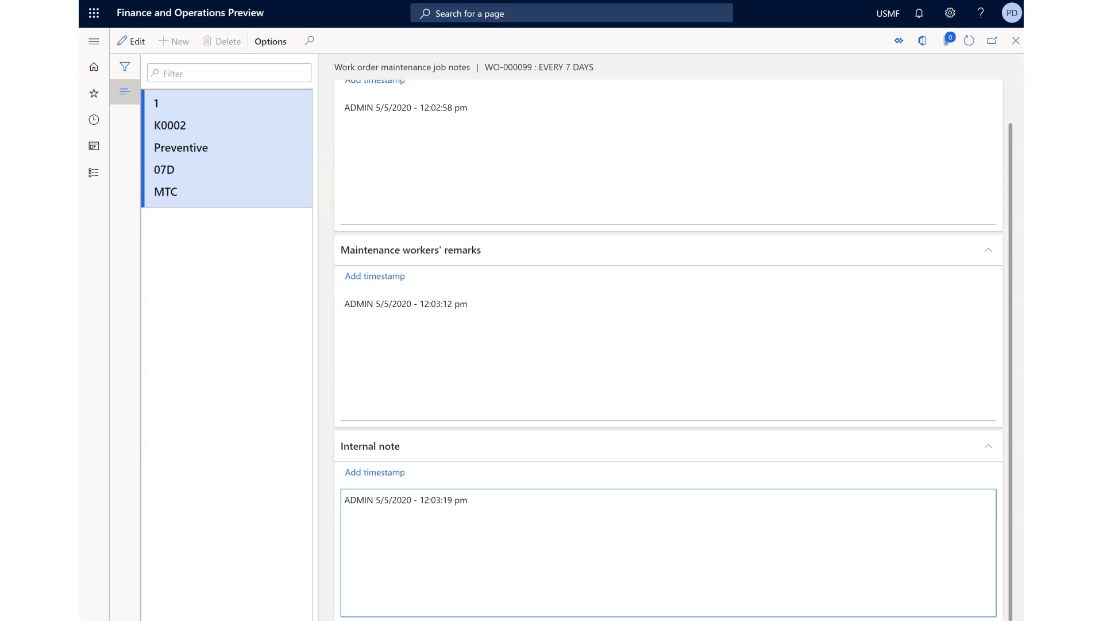
{"action": "left_click", "coordinate": [1016, 41]}
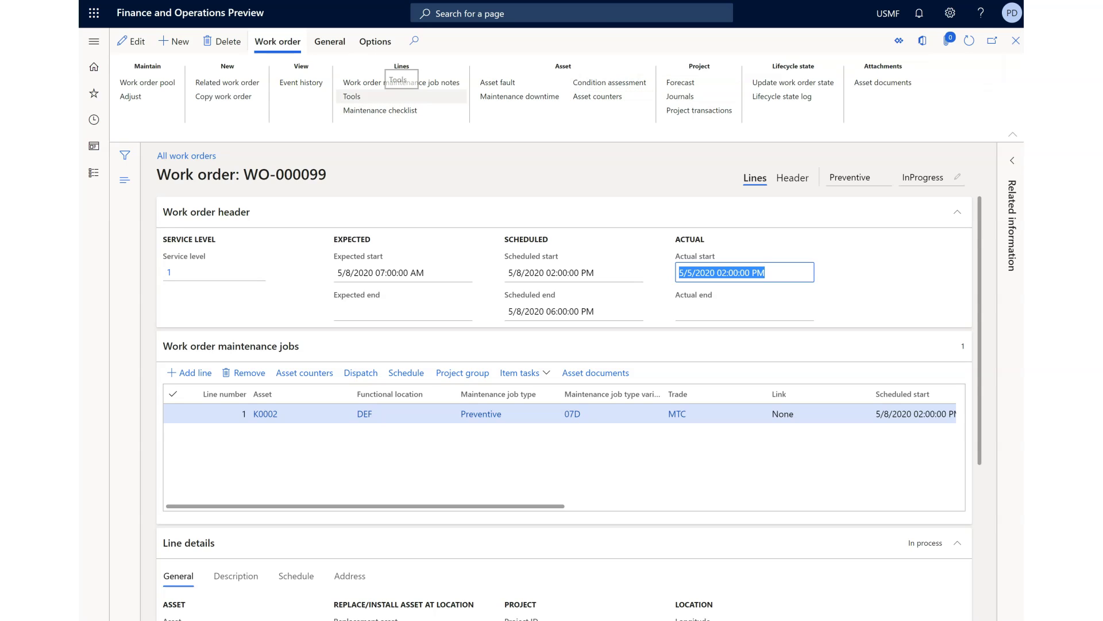
Check the work order's tools and inspect the worker assigned to asset K0002 in the scheduled work orders gantt chart
{"action": "left_click", "coordinate": [402, 96]}
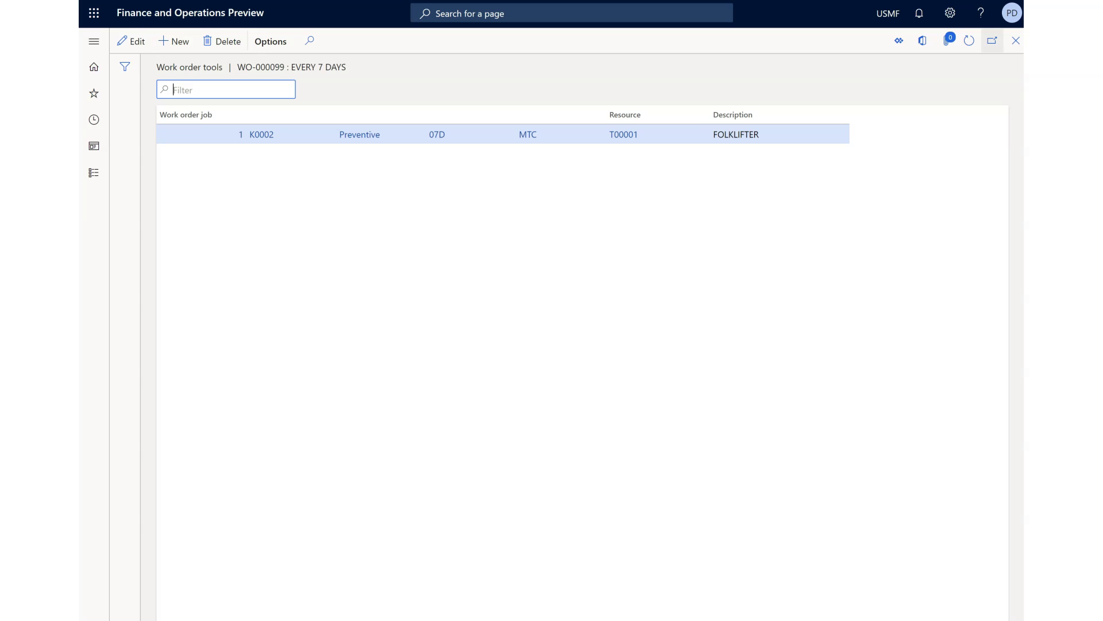
{"action": "left_click", "coordinate": [1015, 40]}
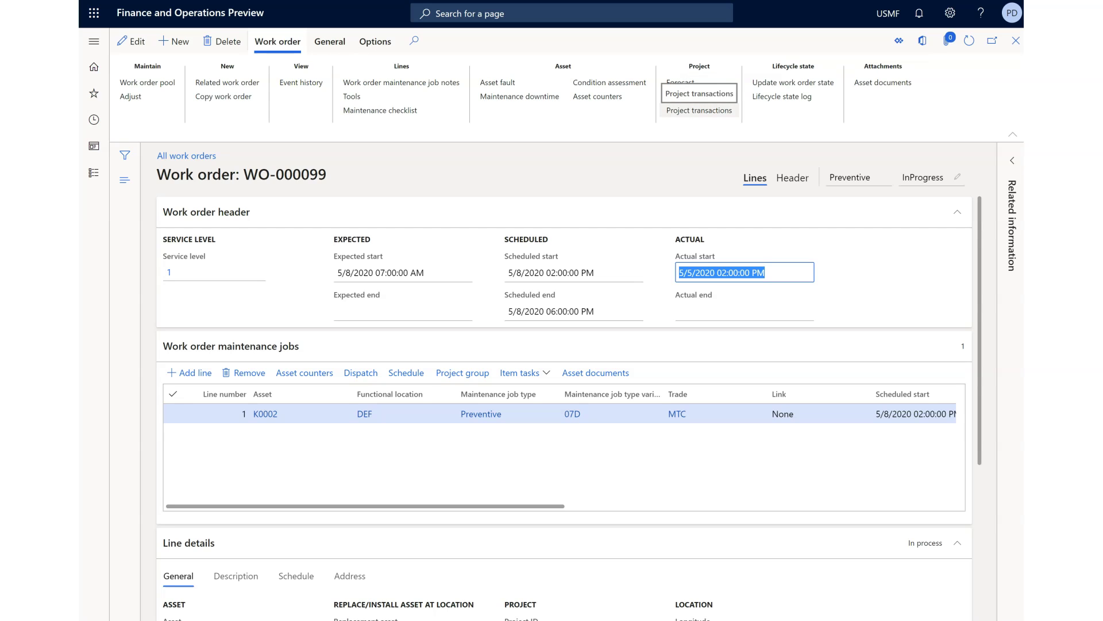
{"action": "left_click", "coordinate": [94, 41]}
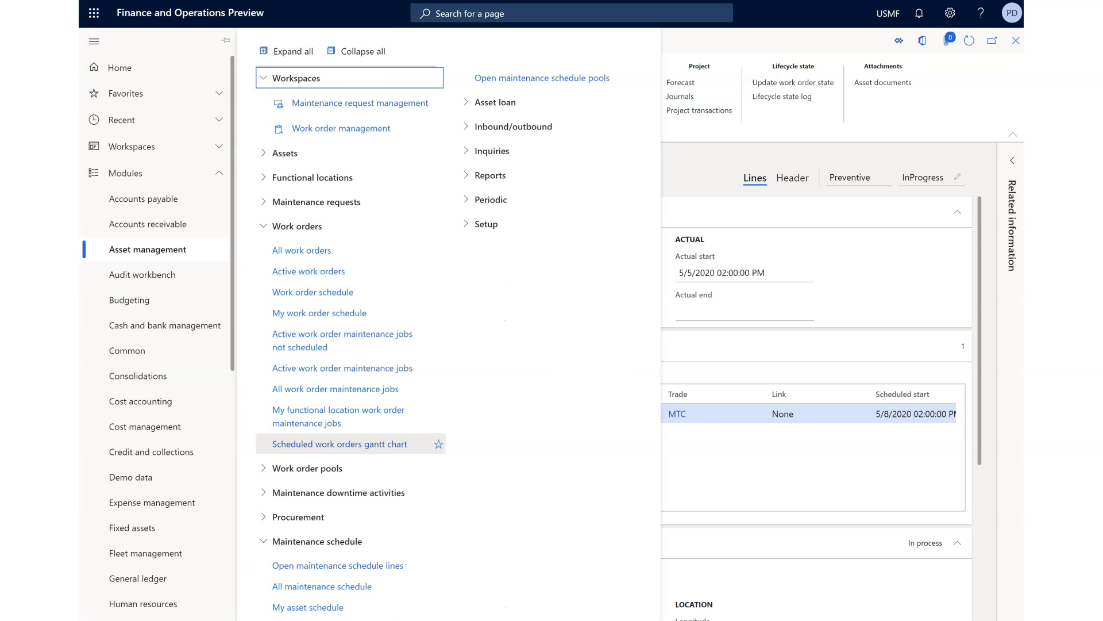
{"action": "left_click", "coordinate": [339, 444]}
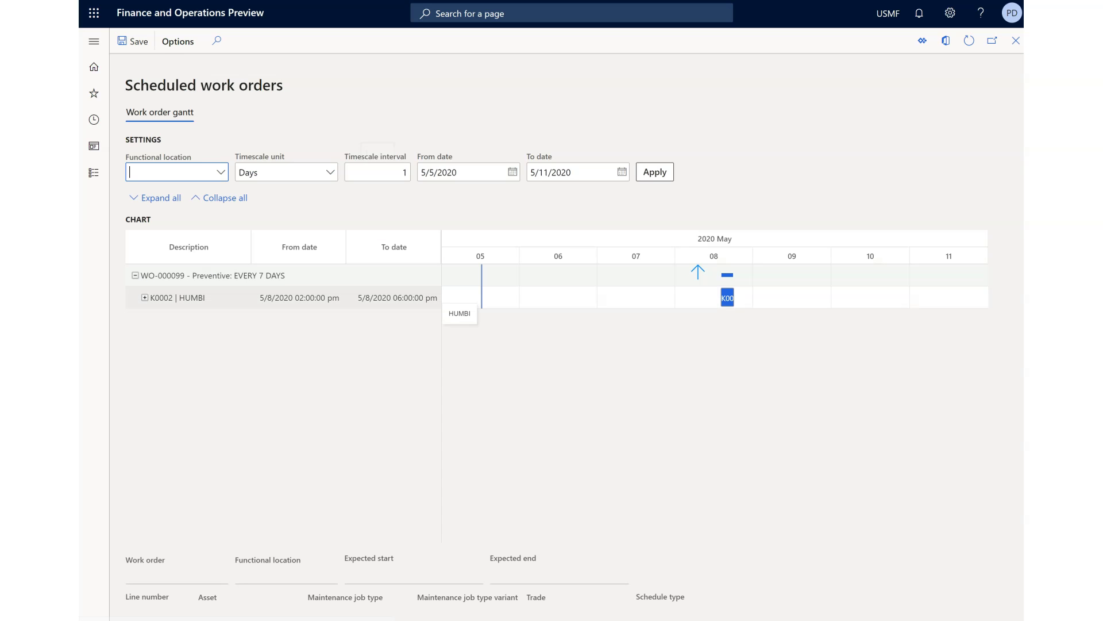
{"action": "left_click", "coordinate": [144, 297]}
{"action": "left_click", "coordinate": [184, 319]}
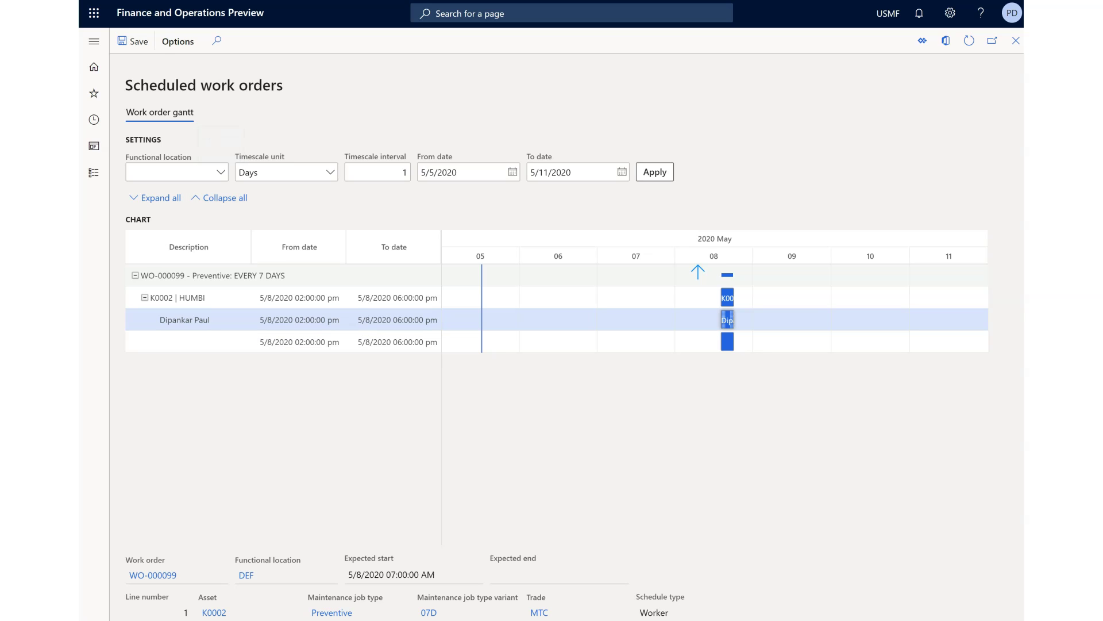
Open the journals of WO-000099 from all work orders and check the on-hand inventory of item SR0001
{"action": "left_click", "coordinate": [93, 41]}
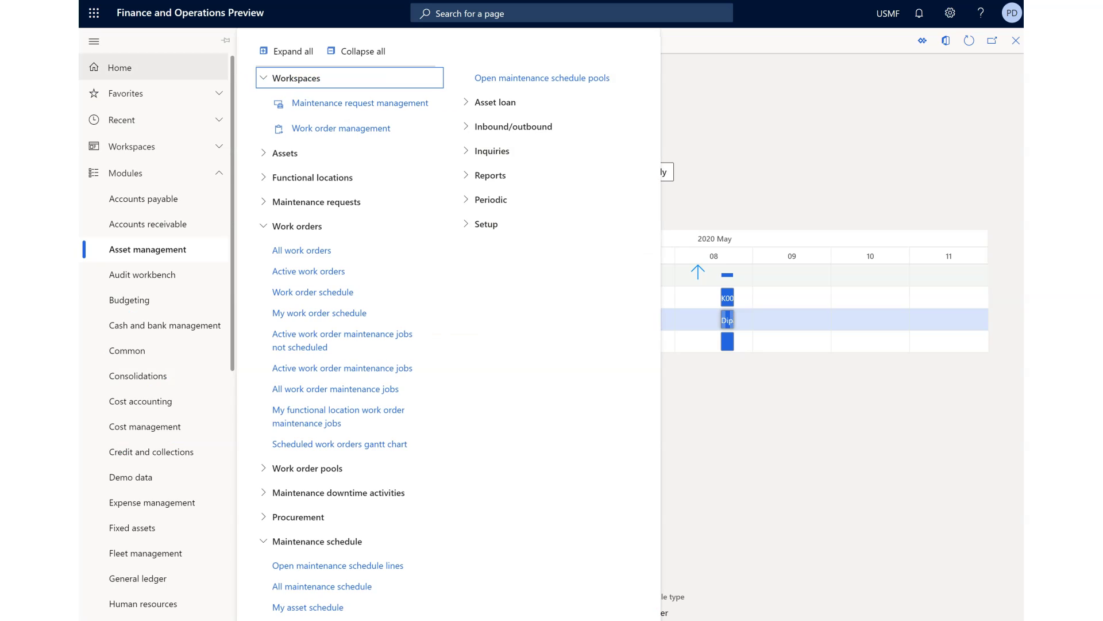
{"action": "left_click", "coordinate": [302, 250]}
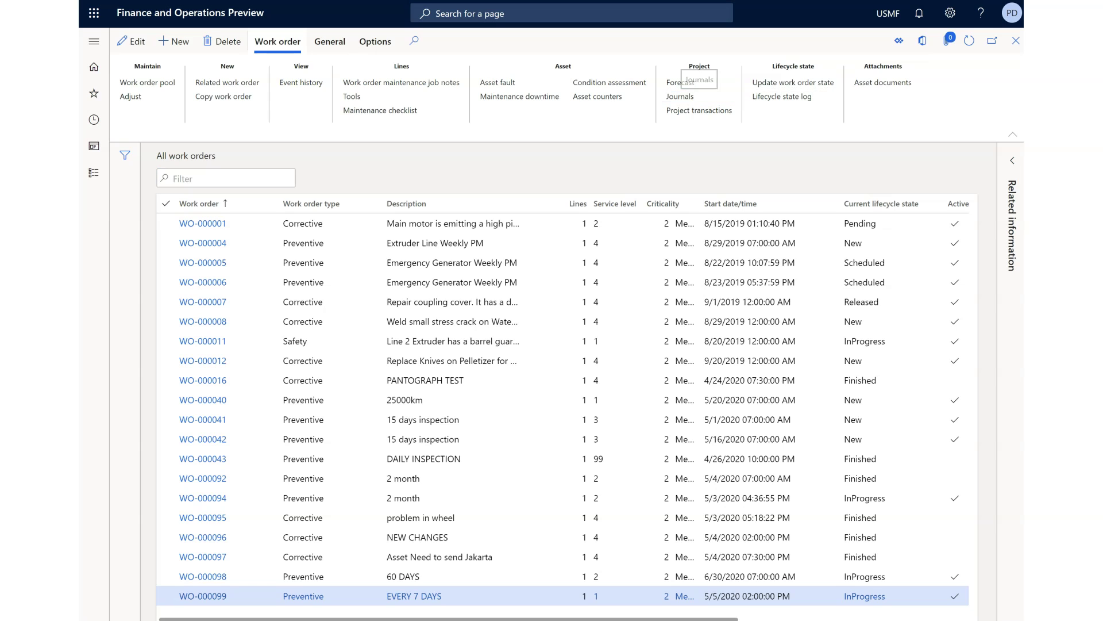
{"action": "left_click", "coordinate": [680, 96]}
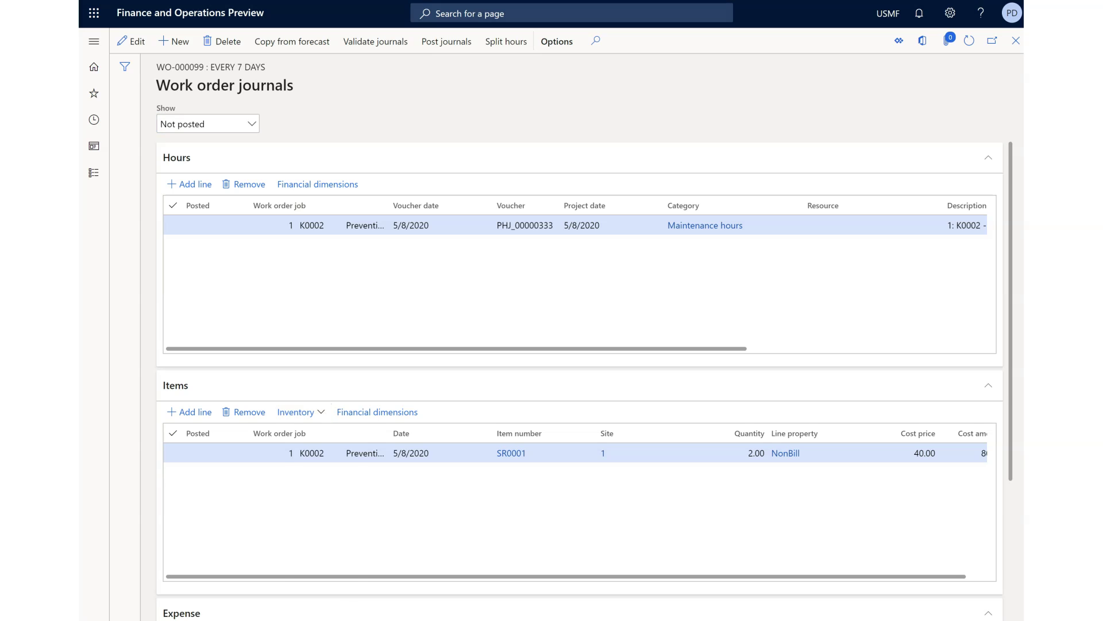
{"action": "left_click", "coordinate": [296, 411]}
{"action": "left_click", "coordinate": [314, 450]}
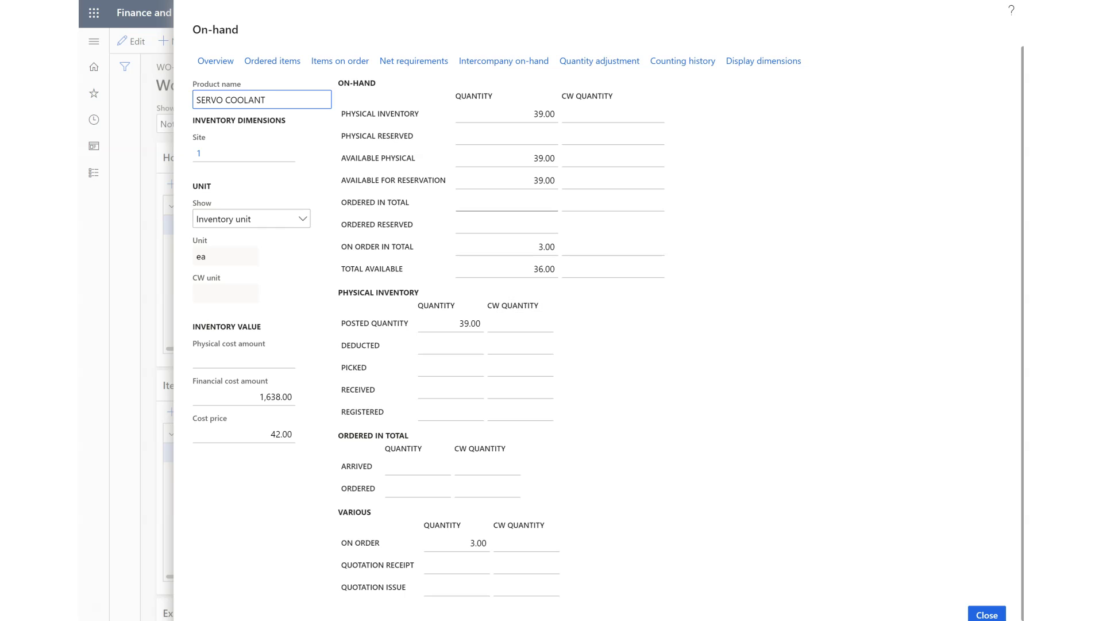
{"action": "left_click", "coordinate": [987, 613]}
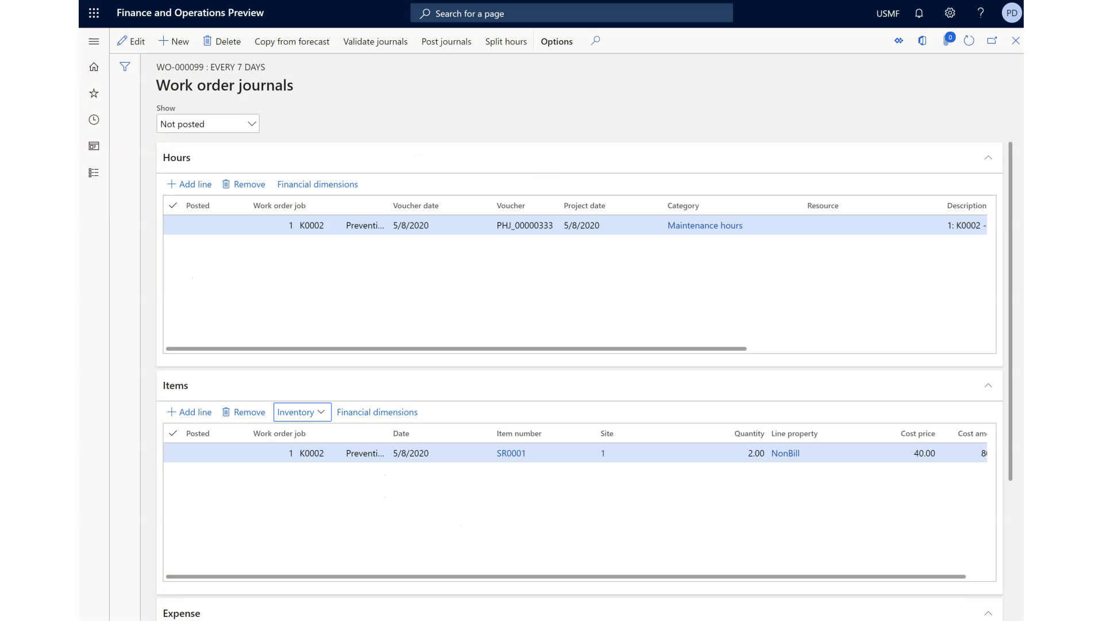
Review the Maintenance expenses line's quantity, sales currency and cost price in the expense journal with editing enabled
{"action": "scroll", "coordinate": [629, 462], "scroll_direction": "down", "scroll_amount": 3}
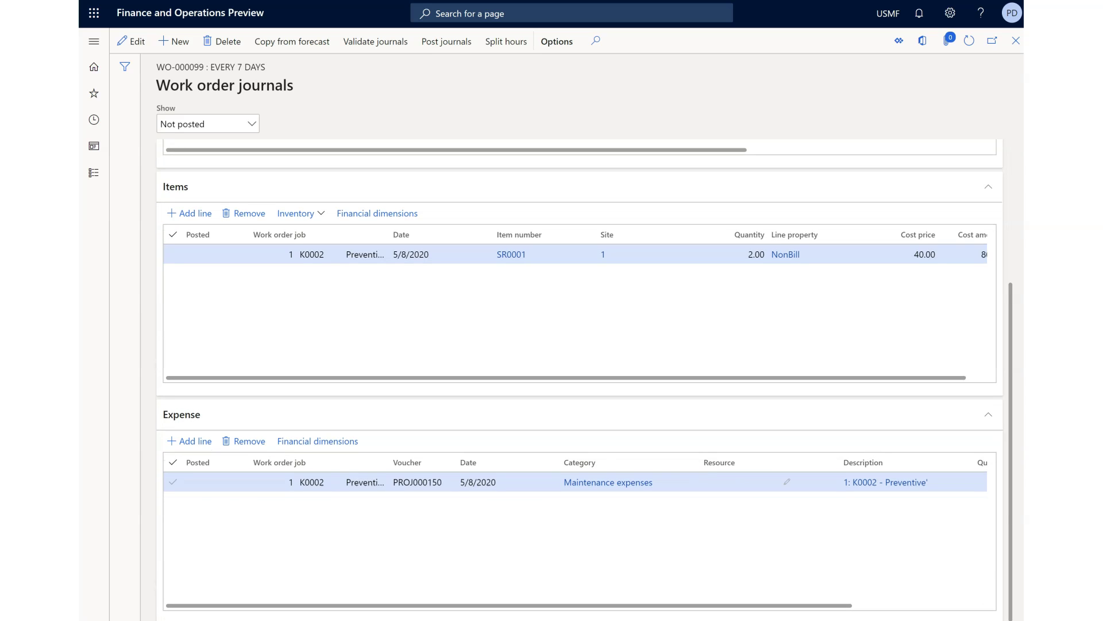
{"action": "left_click_drag", "start_coordinate": [509, 605], "coordinate": [642, 605]}
{"action": "left_click", "coordinate": [131, 41]}
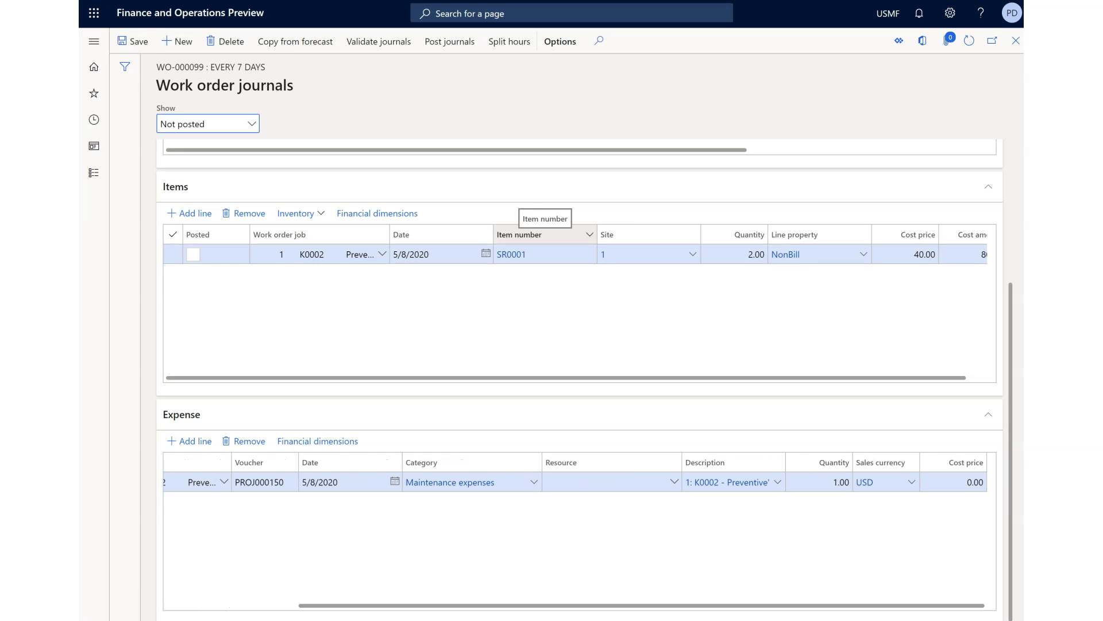
{"action": "scroll", "coordinate": [575, 482], "scroll_direction": "left", "scroll_amount": 2}
{"action": "scroll", "coordinate": [575, 481], "scroll_direction": "right", "scroll_amount": 2}
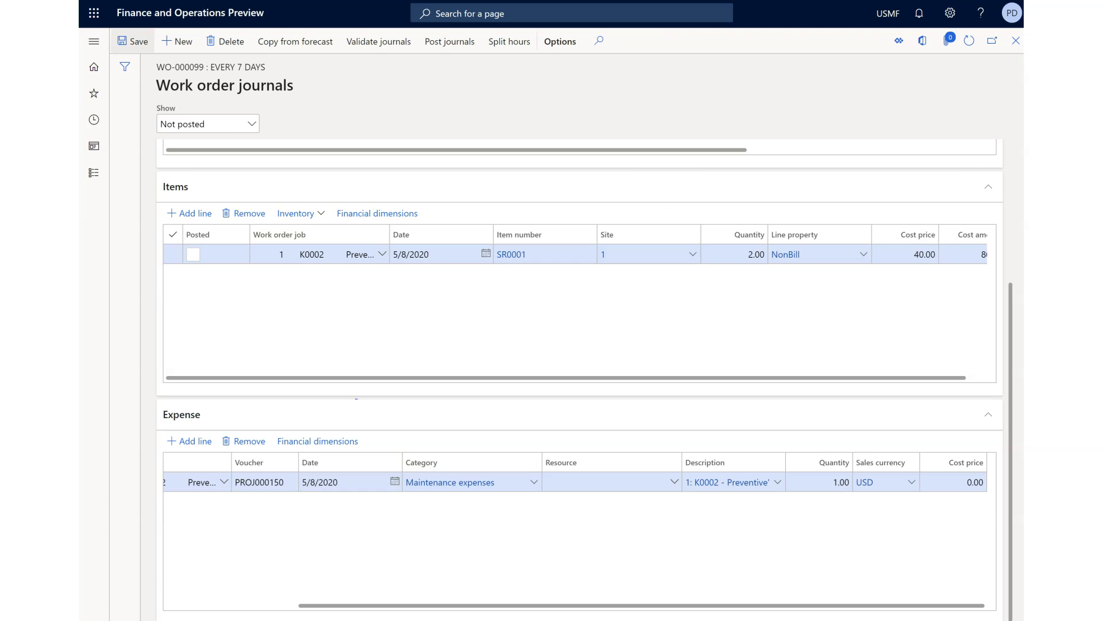
Open the default offset accounts for expenses in the posting setup of Project management and accounting
{"action": "left_click", "coordinate": [94, 41]}
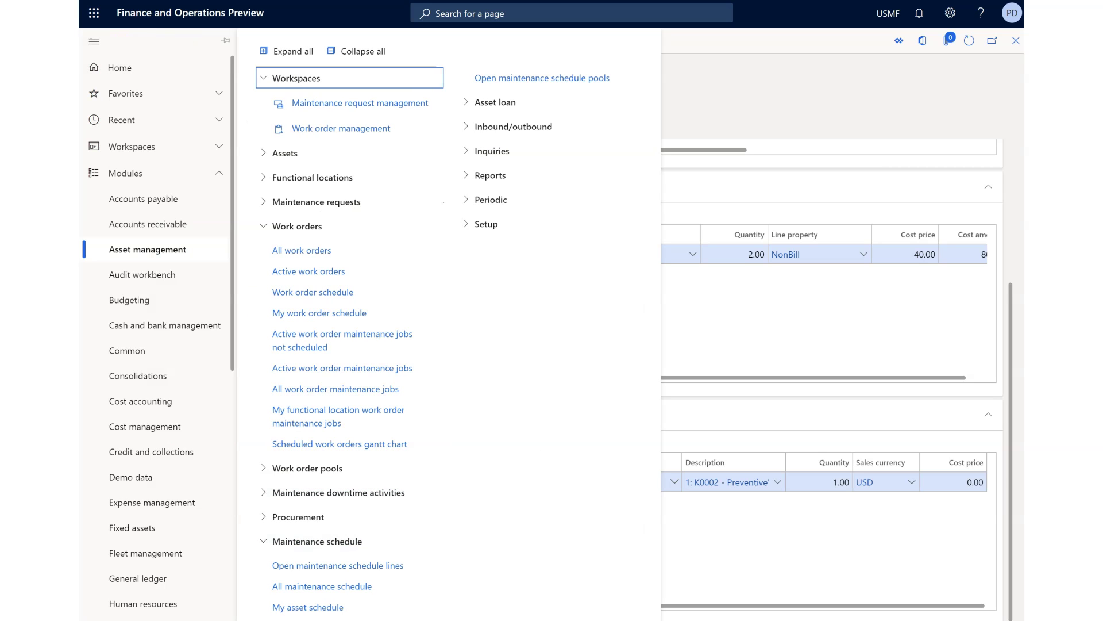
{"action": "scroll", "coordinate": [154, 345], "scroll_direction": "down", "scroll_amount": 8}
{"action": "left_click", "coordinate": [153, 359]}
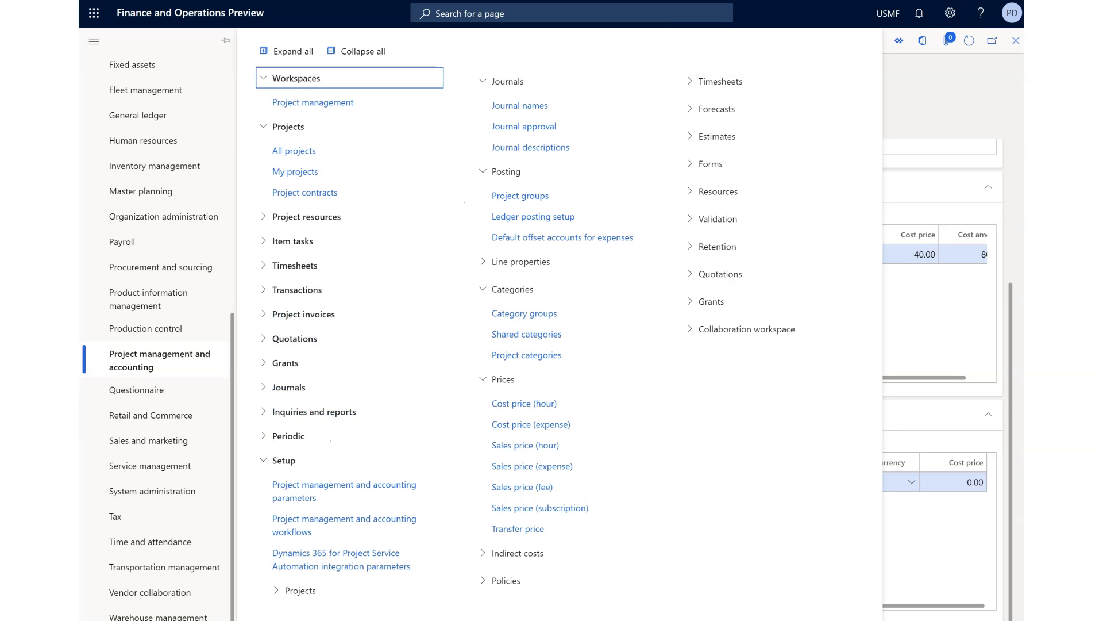
{"action": "left_click", "coordinate": [563, 237]}
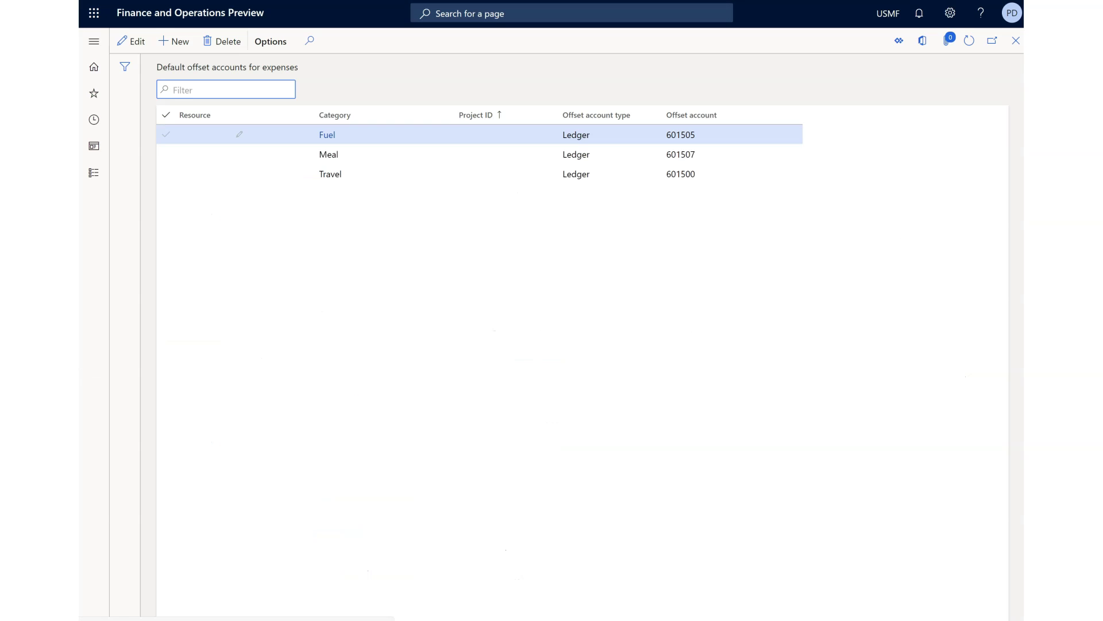
Add a default offset account line for the Maintenance expenses category with Ledger type and offset account PETTY, and close the form
{"action": "left_click", "coordinate": [173, 41]}
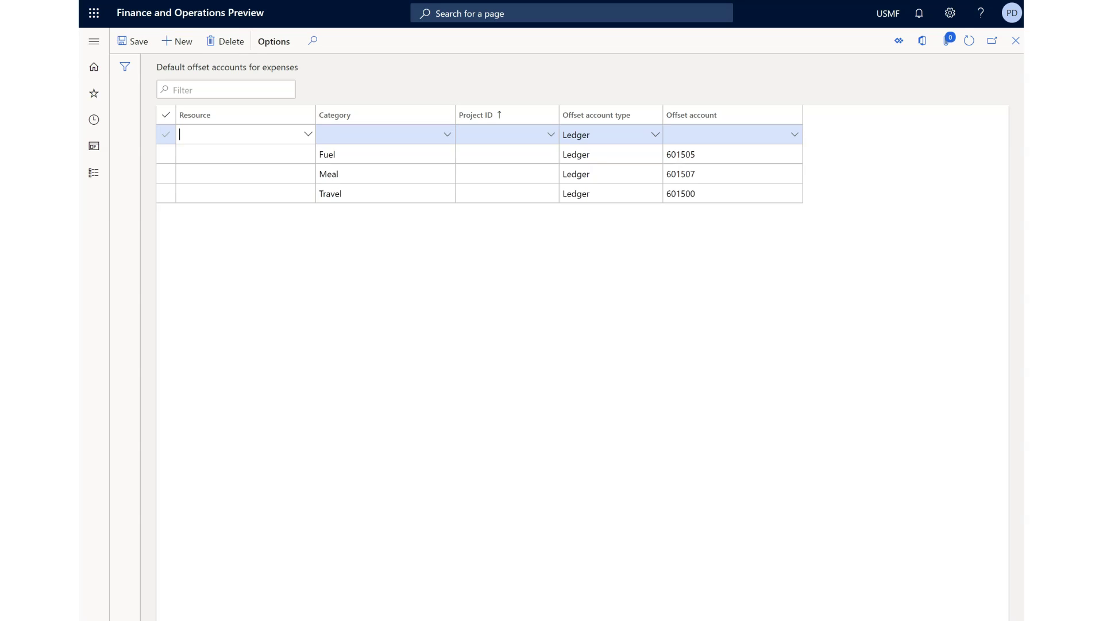
{"action": "left_click", "coordinate": [381, 134]}
{"action": "left_click", "coordinate": [446, 134]}
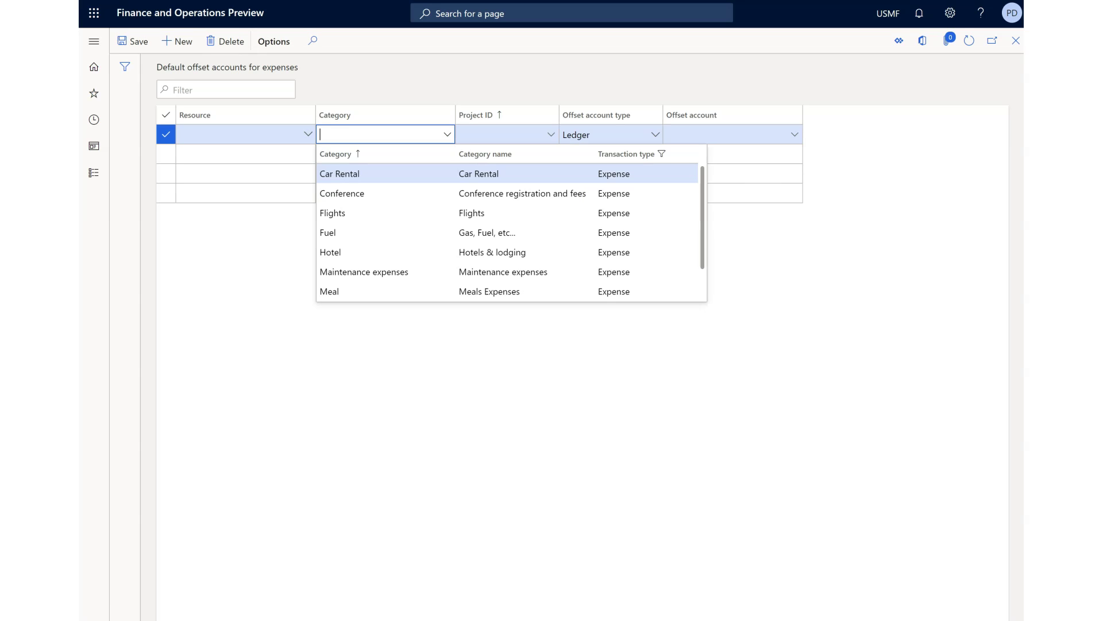
{"action": "left_click", "coordinate": [363, 271]}
{"action": "left_click", "coordinate": [732, 134]}
{"action": "type", "text": "PETTY"}
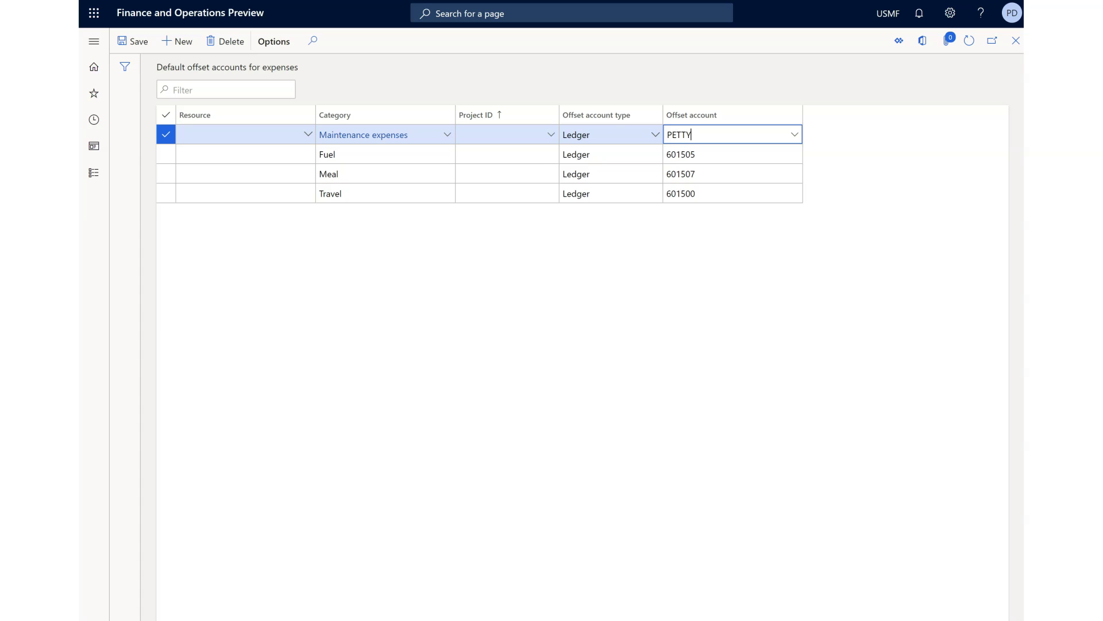
{"action": "key", "text": "Return"}
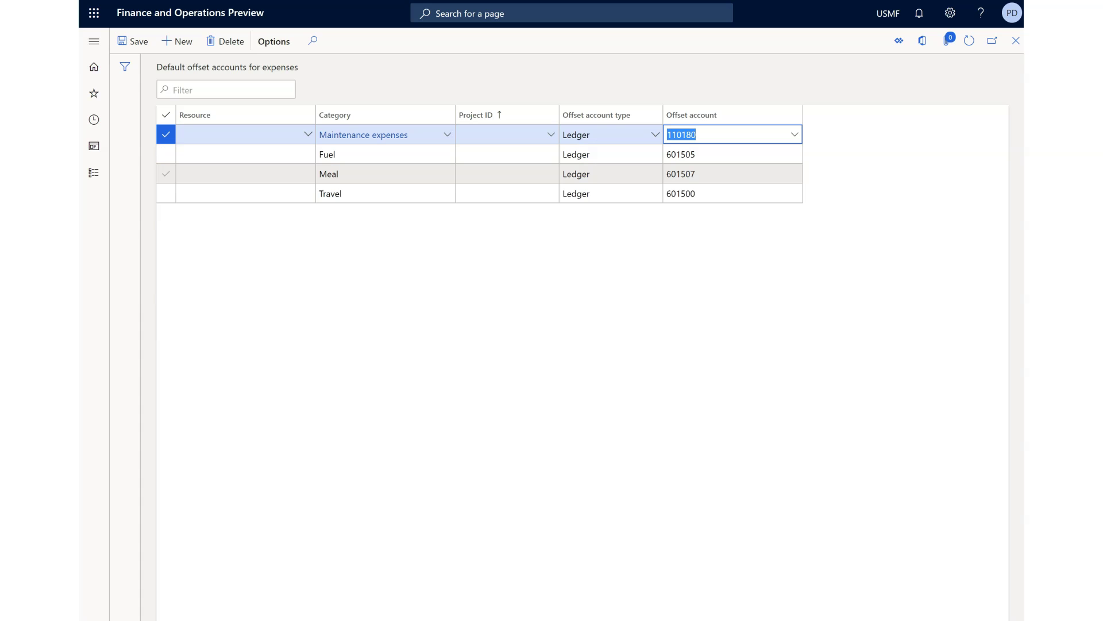
{"action": "left_click", "coordinate": [1015, 41]}
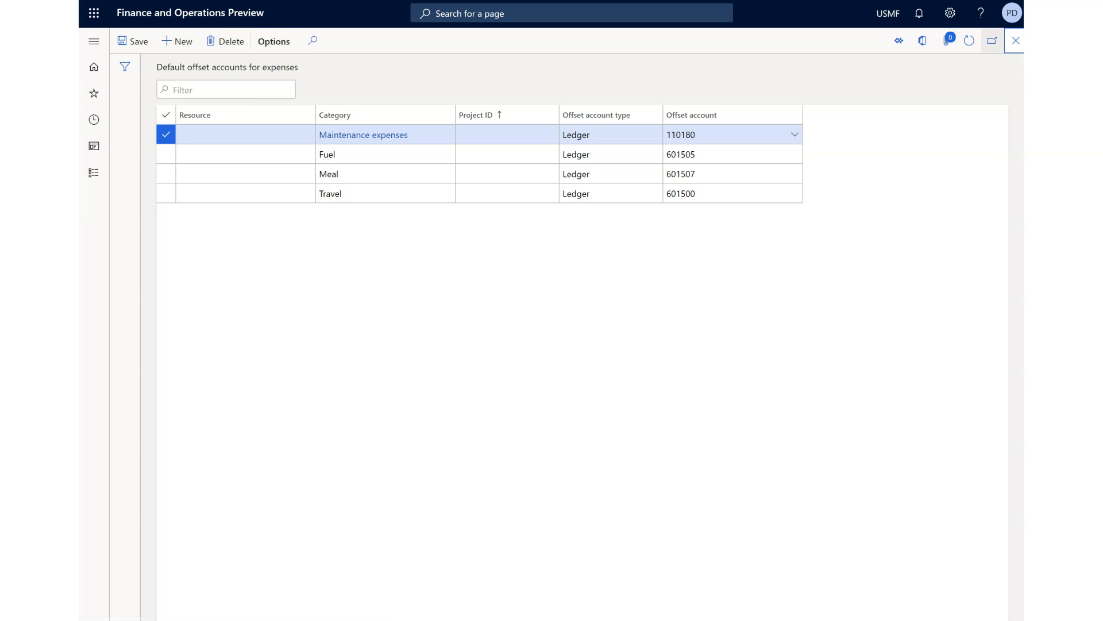
{"action": "left_click", "coordinate": [1015, 40]}
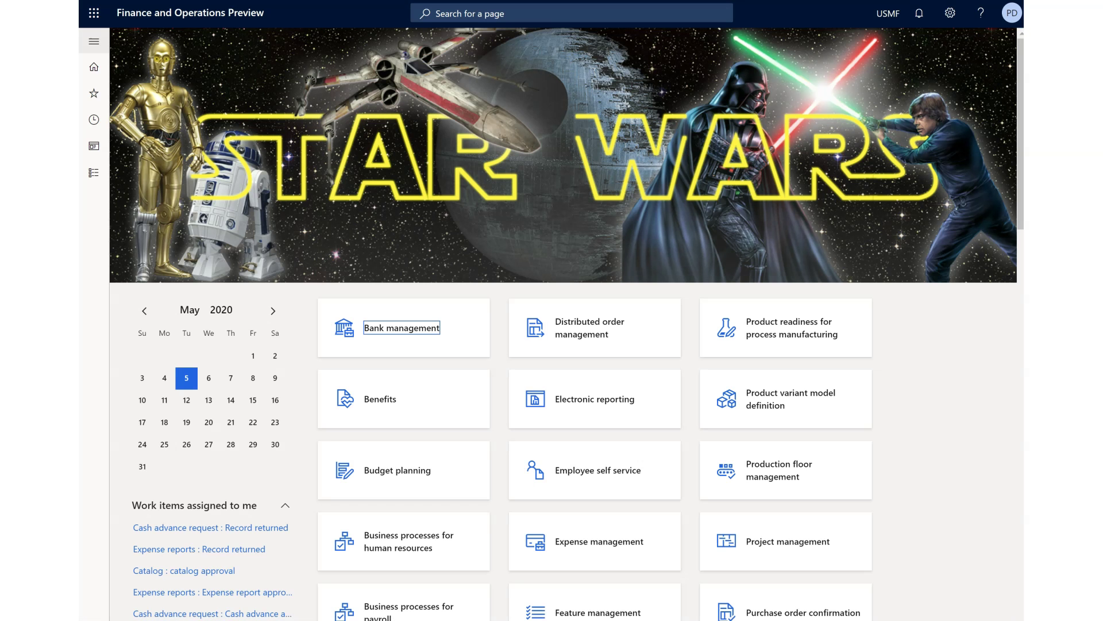
Reopen the journals of WO-000099 from all work orders in Asset management and check the expense line
{"action": "left_click", "coordinate": [94, 41]}
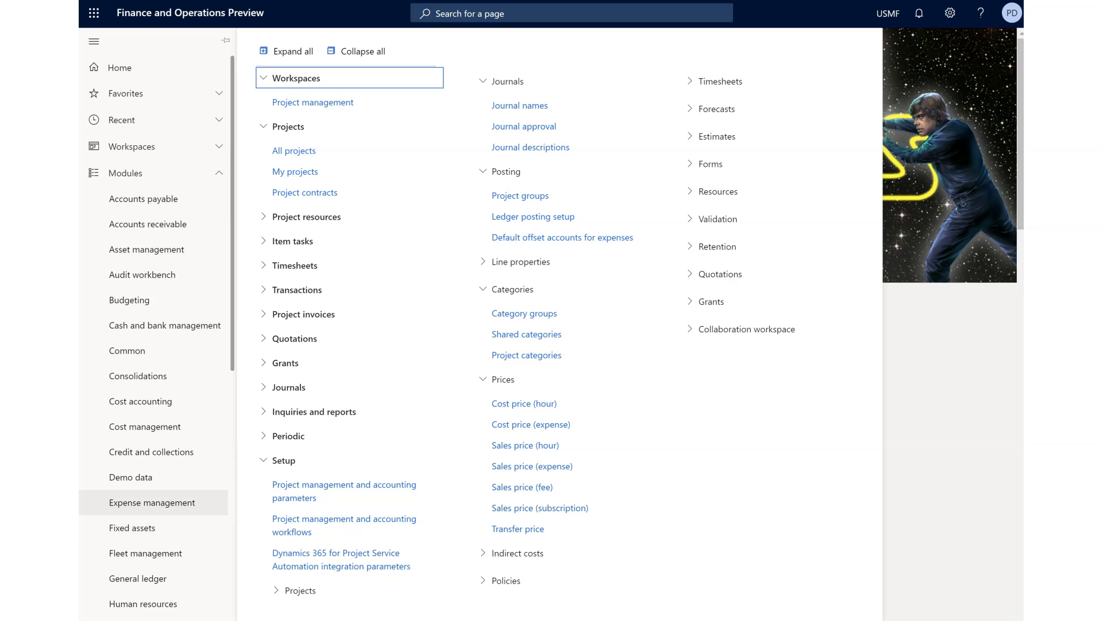
{"action": "scroll", "coordinate": [156, 345], "scroll_direction": "down", "scroll_amount": 5}
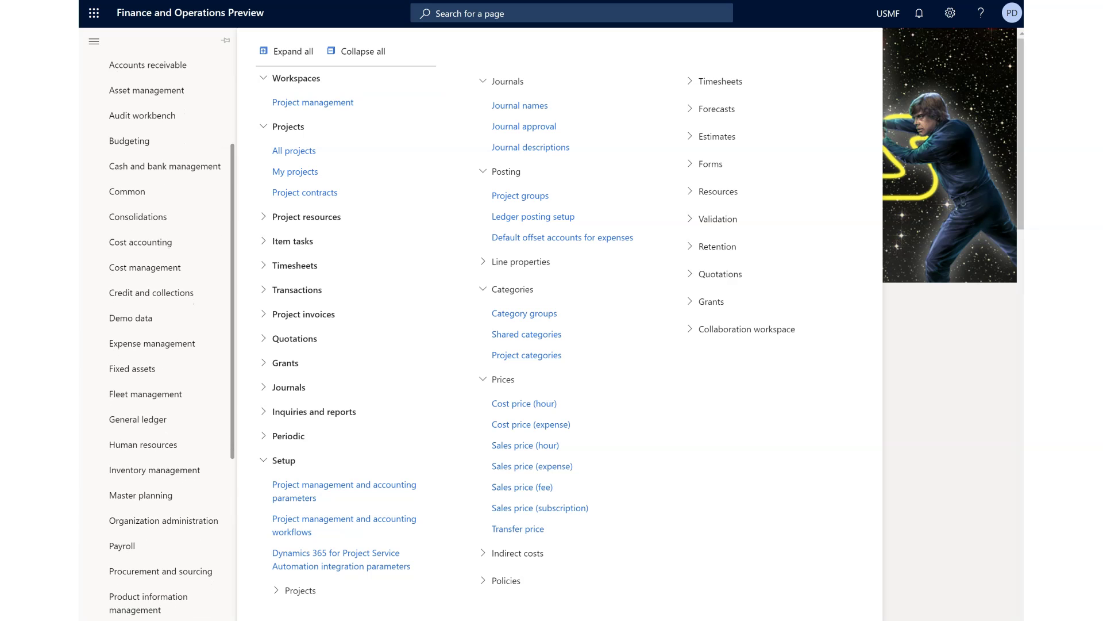
{"action": "scroll", "coordinate": [156, 288], "scroll_direction": "up", "scroll_amount": 5}
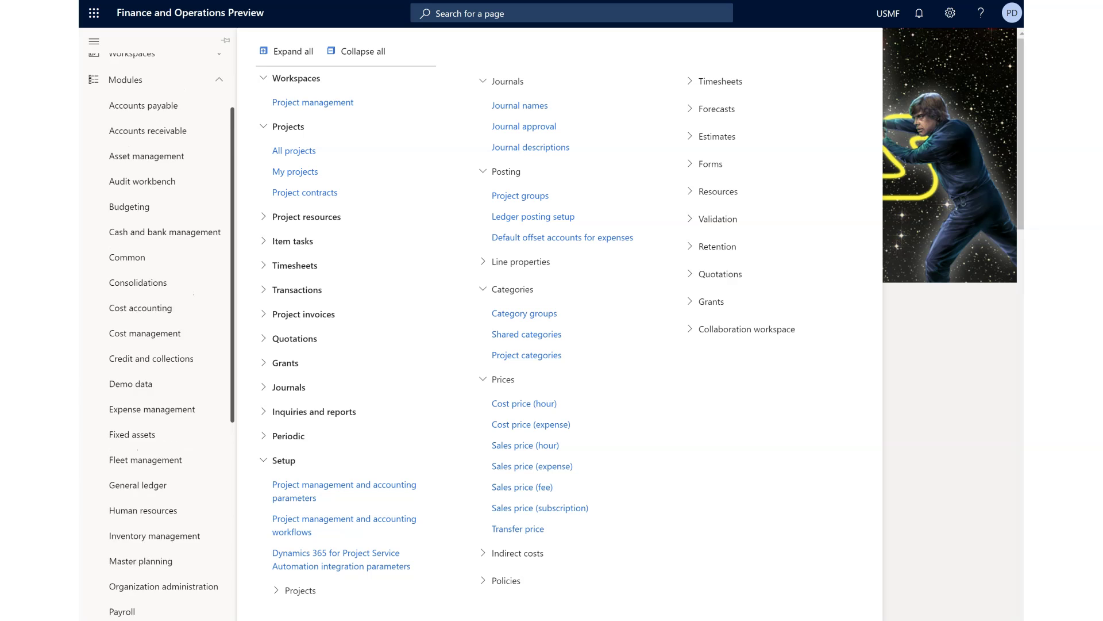
{"action": "left_click", "coordinate": [147, 249]}
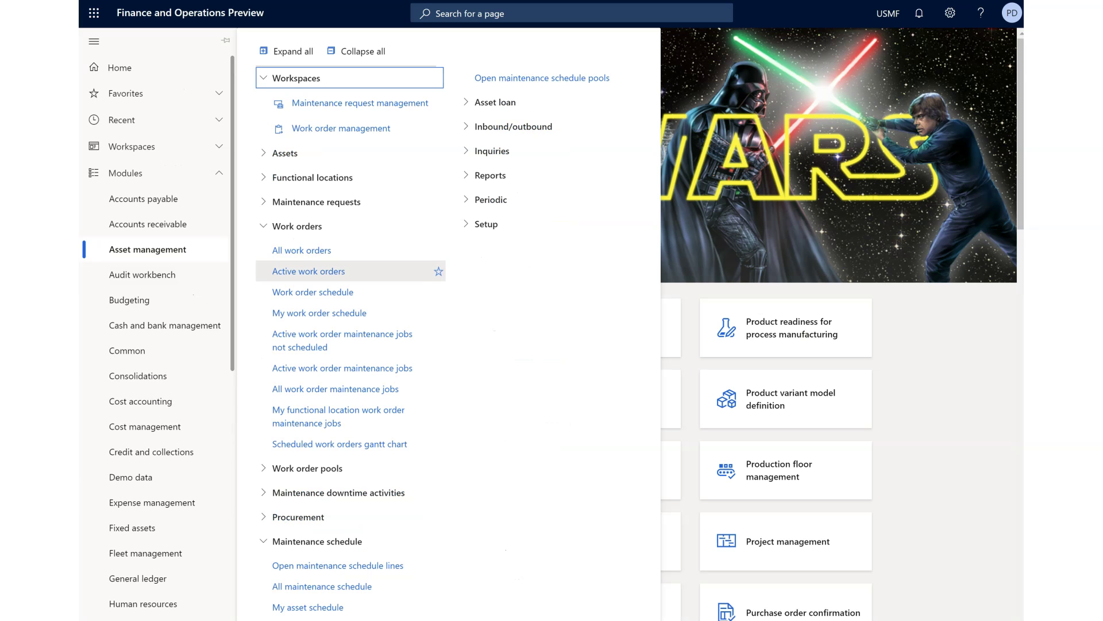
{"action": "left_click", "coordinate": [438, 249]}
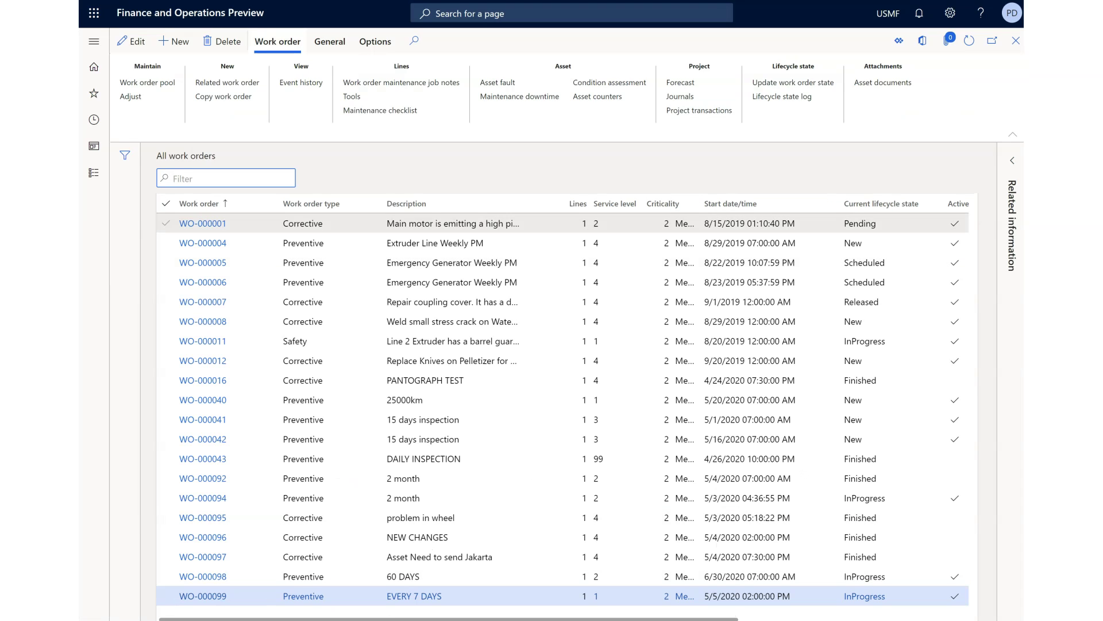
{"action": "left_click", "coordinate": [680, 96]}
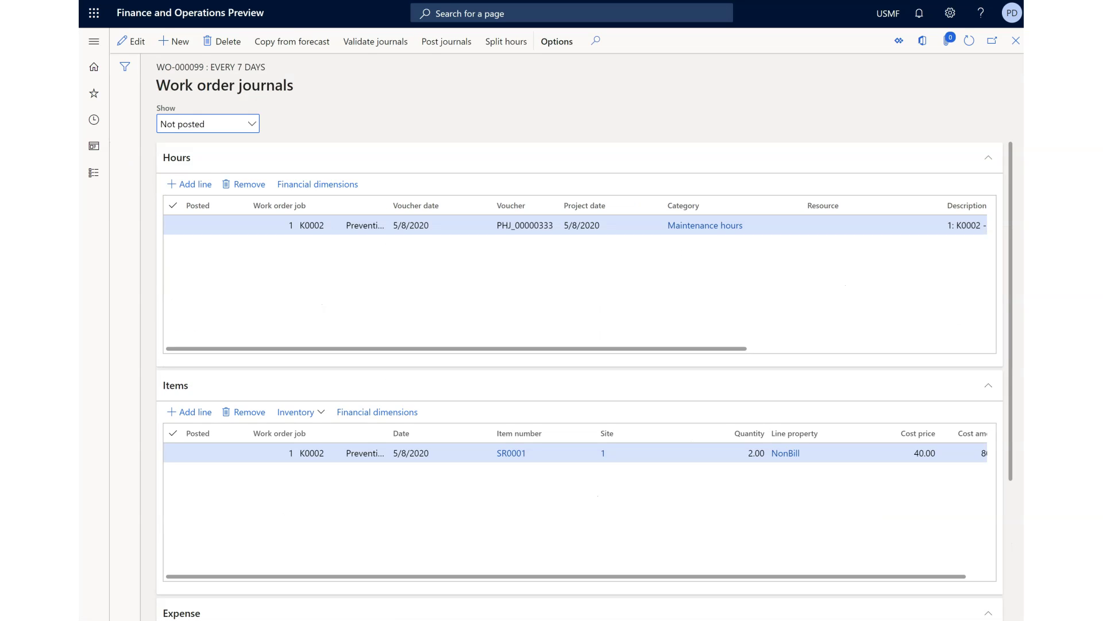
{"action": "scroll", "coordinate": [579, 380], "scroll_direction": "down", "scroll_amount": 3}
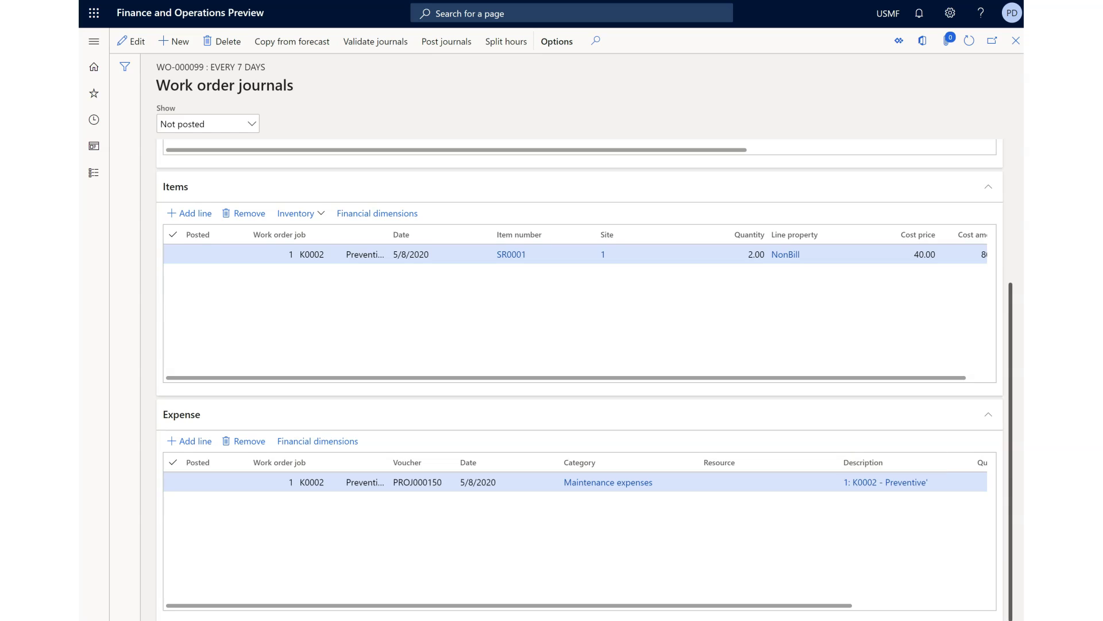
Enable editing of the work order journals and browse the resources available for the Maintenance hours line
{"action": "scroll", "coordinate": [580, 379], "scroll_direction": "up", "scroll_amount": 3}
{"action": "left_click", "coordinate": [131, 40]}
{"action": "left_click", "coordinate": [854, 224]}
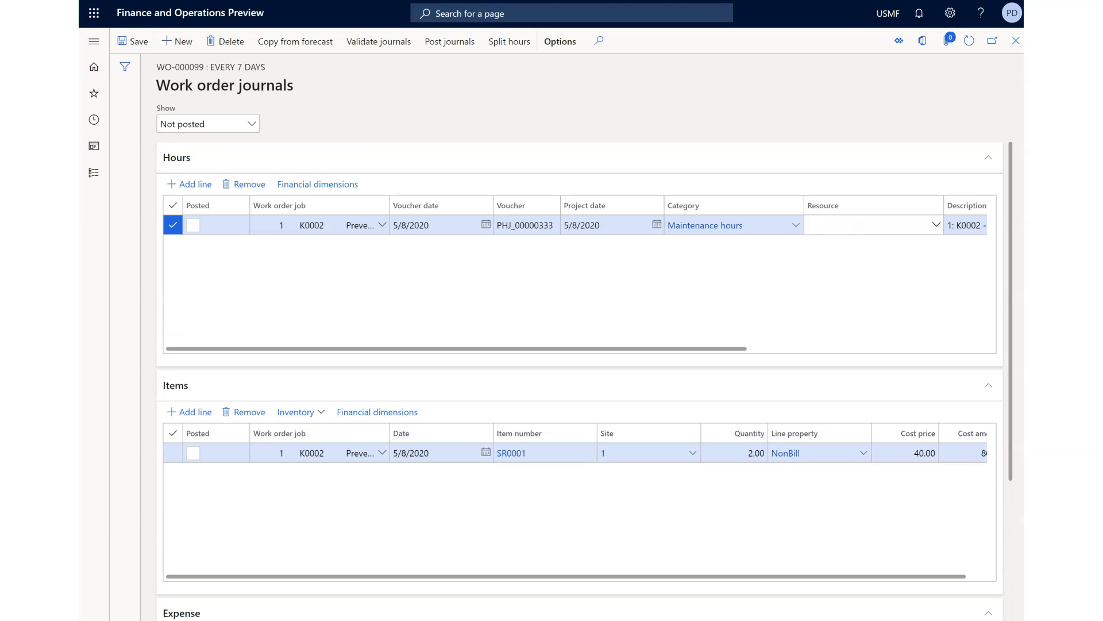
{"action": "left_click", "coordinate": [936, 224]}
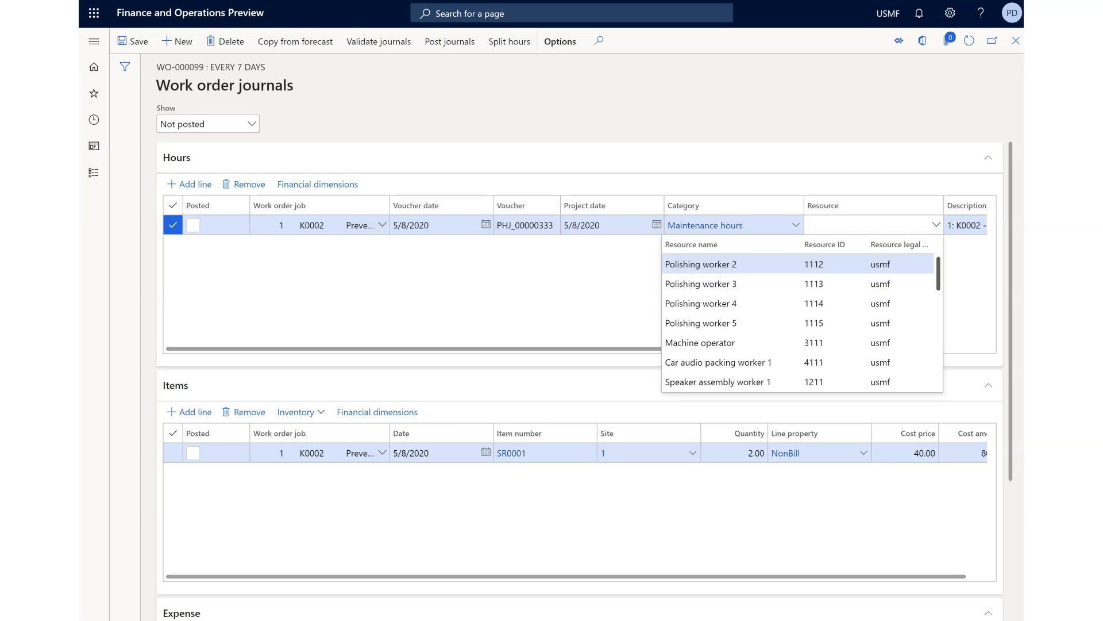
{"action": "scroll", "coordinate": [799, 322], "scroll_direction": "down", "scroll_amount": 10}
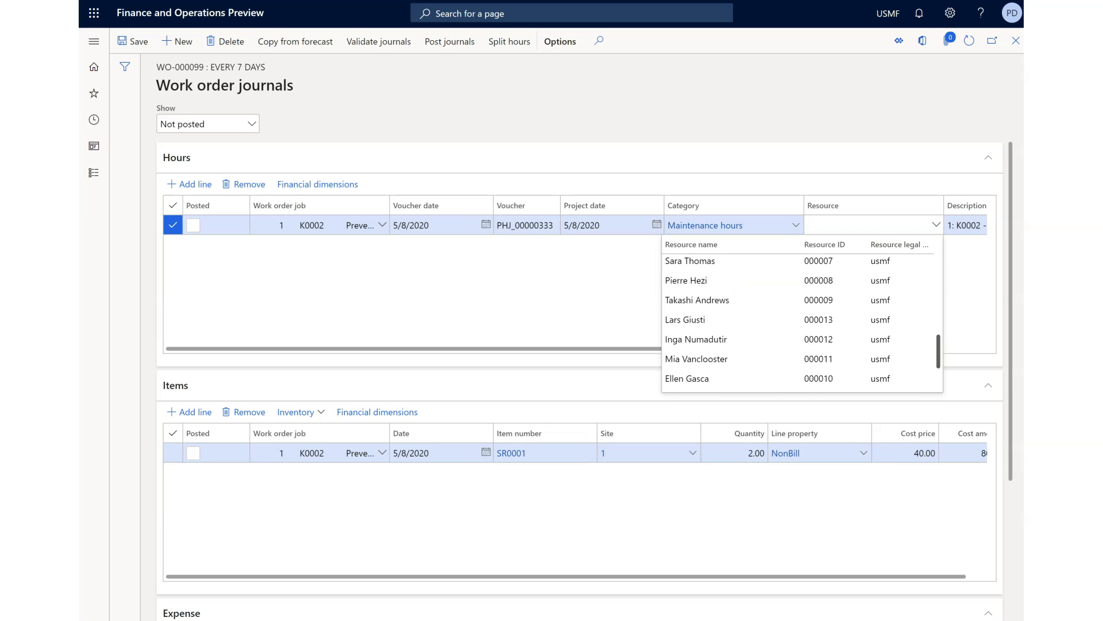
{"action": "scroll", "coordinate": [799, 322], "scroll_direction": "up", "scroll_amount": 10}
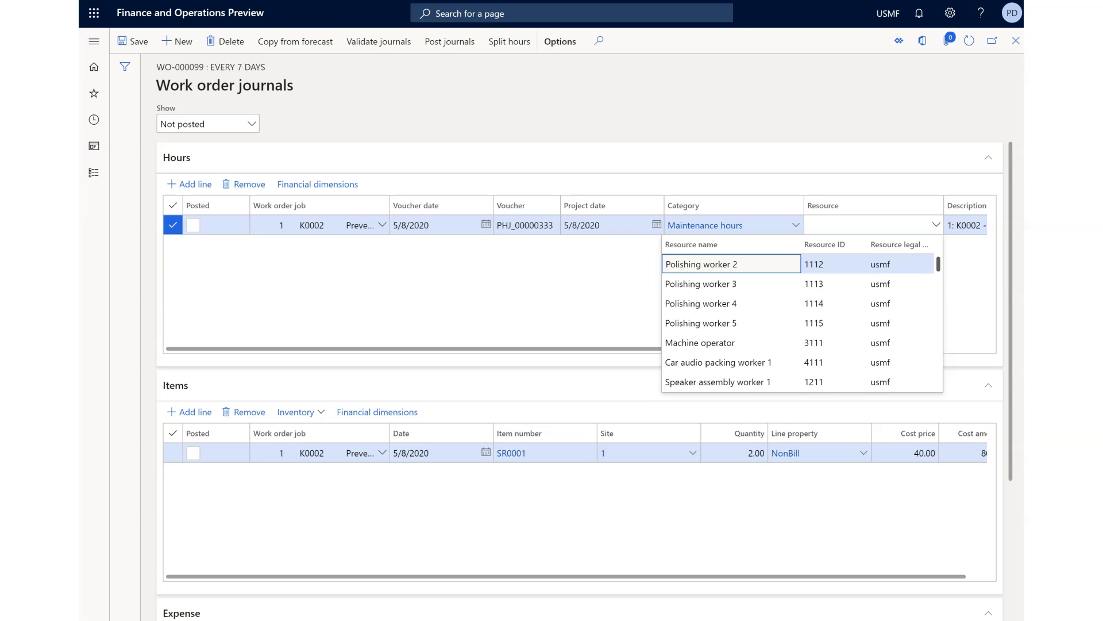
Search the Maintenance hours line's resource list for names starting with d and look through the matches
{"action": "type", "text": "d"}
{"action": "key", "text": "Down"}
{"action": "key", "text": "Down"}
{"action": "key", "text": "Down"}
{"action": "key", "text": "Down"}
{"action": "key", "text": "Down"}
{"action": "key", "text": "Down"}
{"action": "key", "text": "Down"}
{"action": "key", "text": "Down"}
{"action": "key", "text": "Down"}
{"action": "key", "text": "Down"}
{"action": "key", "text": "Down"}
{"action": "key", "text": "Down"}
{"action": "key", "text": "Down"}
{"action": "key", "text": "Down"}
{"action": "key", "text": "Down"}
{"action": "key", "text": "Down"}
{"action": "key", "text": "Down"}
{"action": "key", "text": "Down"}
{"action": "key", "text": "Down"}
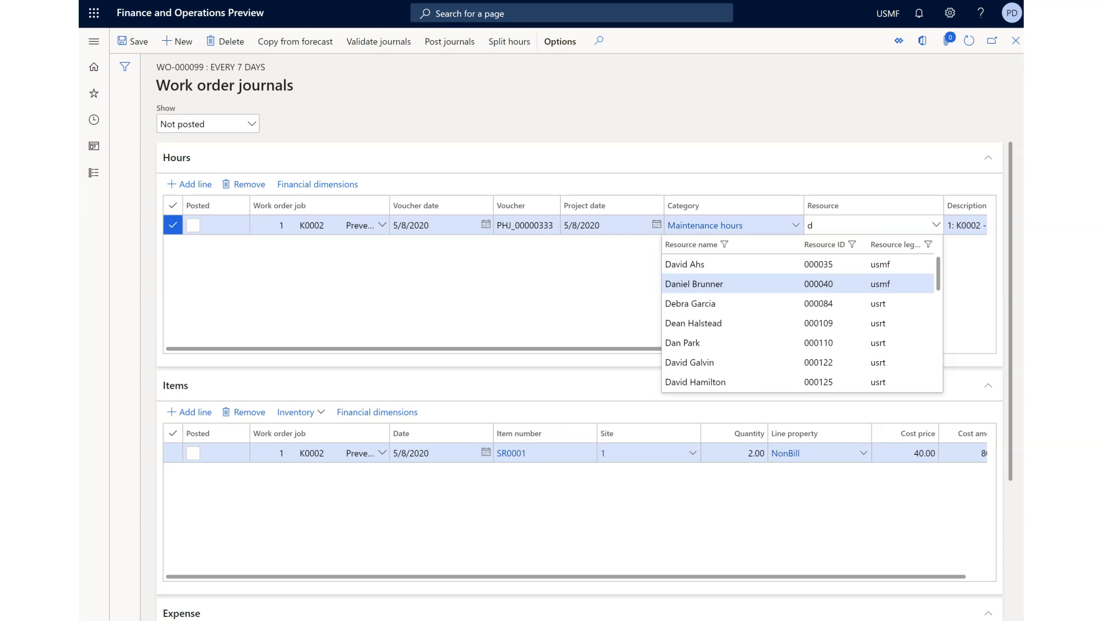
{"action": "key", "text": "Down"}
{"action": "key", "text": "Down"}
{"action": "key", "text": "Down"}
{"action": "key", "text": "Down"}
{"action": "key", "text": "Down"}
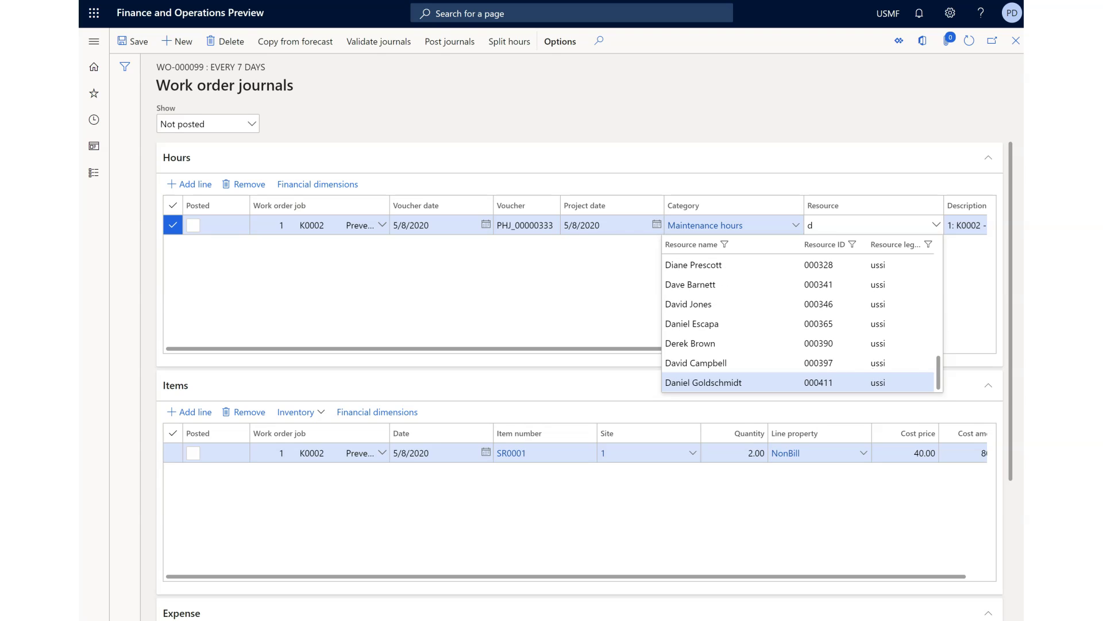
{"action": "key", "text": "Up"}
{"action": "key", "text": "Up"}
{"action": "key", "text": "Up"}
{"action": "key", "text": "Up"}
{"action": "key", "text": "Up"}
{"action": "key", "text": "Up"}
{"action": "key", "text": "Up"}
{"action": "key", "text": "Up"}
{"action": "key", "text": "Up"}
{"action": "key", "text": "Up"}
{"action": "key", "text": "Up"}
{"action": "key", "text": "Up"}
{"action": "key", "text": "Up"}
{"action": "key", "text": "Up"}
{"action": "key", "text": "Up"}
{"action": "key", "text": "Up"}
{"action": "key", "text": "Up"}
{"action": "key", "text": "Up"}
{"action": "key", "text": "Up"}
{"action": "key", "text": "Up"}
{"action": "key", "text": "Up"}
{"action": "key", "text": "Up"}
{"action": "key", "text": "Up"}
{"action": "key", "text": "Up"}
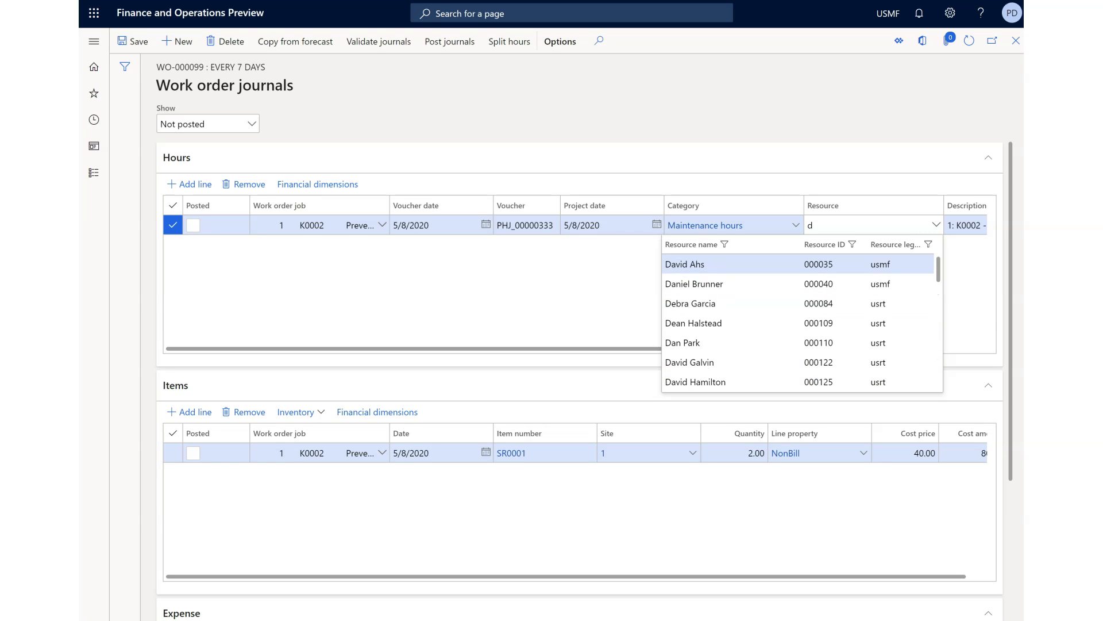
Filter the hours line's resources by P and assign the usmf worker listed right after Polishing worker 5
{"action": "type", "text": "P"}
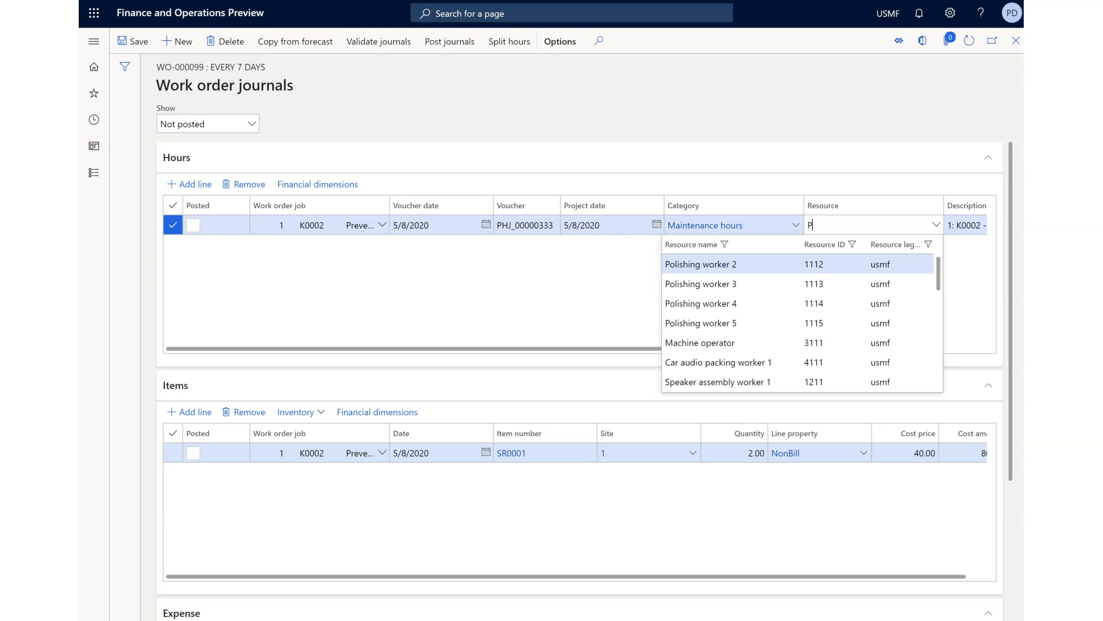
{"action": "key", "text": "Down"}
{"action": "key", "text": "Down"}
{"action": "key", "text": "Down"}
{"action": "key", "text": "Down"}
{"action": "key", "text": "Down"}
{"action": "key", "text": "Down"}
{"action": "key", "text": "Down"}
{"action": "key", "text": "Down"}
{"action": "key", "text": "Down"}
{"action": "key", "text": "Down"}
{"action": "key", "text": "Down"}
{"action": "key", "text": "Down"}
{"action": "key", "text": "Down"}
{"action": "key", "text": "Down"}
{"action": "key", "text": "Down"}
{"action": "key", "text": "Down"}
{"action": "key", "text": "Down"}
{"action": "key", "text": "Down"}
{"action": "key", "text": "Down"}
{"action": "key", "text": "Down"}
{"action": "key", "text": "Down"}
{"action": "key", "text": "Down"}
{"action": "key", "text": "Down"}
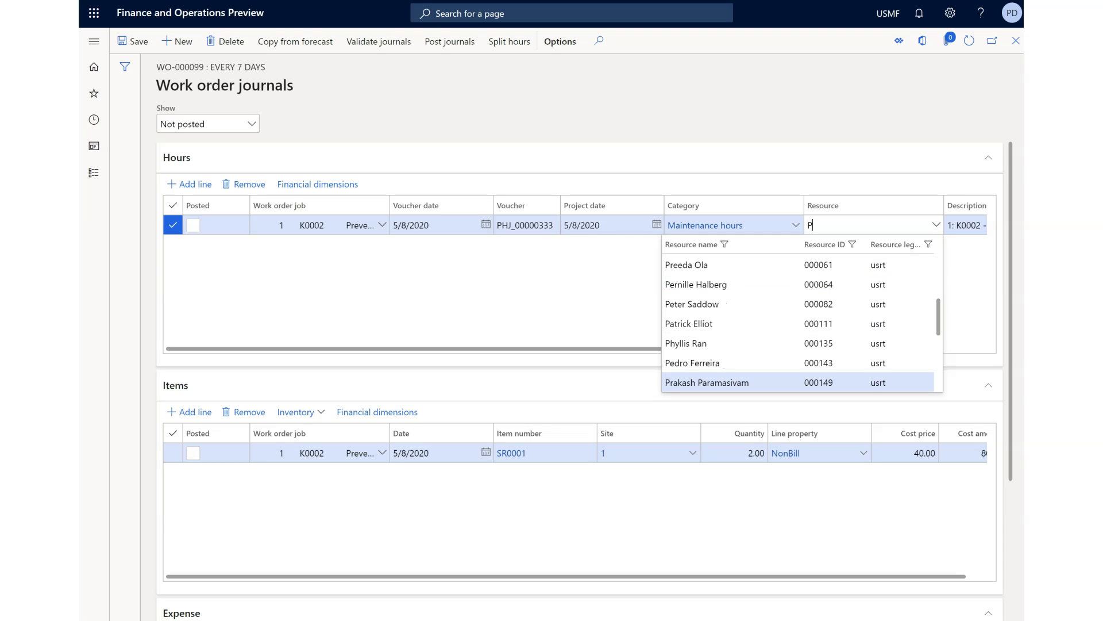
{"action": "key", "text": "Up"}
{"action": "key", "text": "Up"}
{"action": "key", "text": "Up"}
{"action": "key", "text": "Up"}
{"action": "key", "text": "Up"}
{"action": "key", "text": "Up"}
{"action": "key", "text": "Up"}
{"action": "key", "text": "Up"}
{"action": "key", "text": "Up"}
{"action": "key", "text": "Up"}
{"action": "key", "text": "Up"}
{"action": "key", "text": "Up"}
{"action": "key", "text": "Up"}
{"action": "key", "text": "Up"}
{"action": "key", "text": "Up"}
{"action": "key", "text": "Up"}
{"action": "key", "text": "Up"}
{"action": "key", "text": "Up"}
{"action": "key", "text": "Up"}
{"action": "key", "text": "Down"}
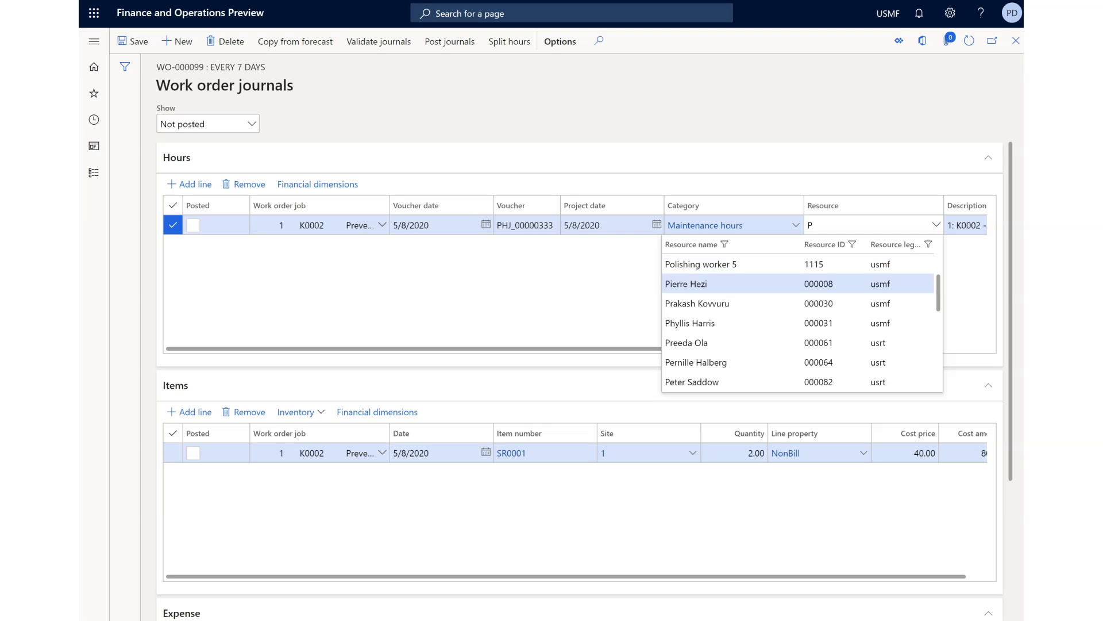
{"action": "key", "text": "Return"}
Set the Hours of the Maintenance hours journal line to 5, keeping the NonBill line property
{"action": "key", "text": "Tab"}
{"action": "key", "text": "Tab"}
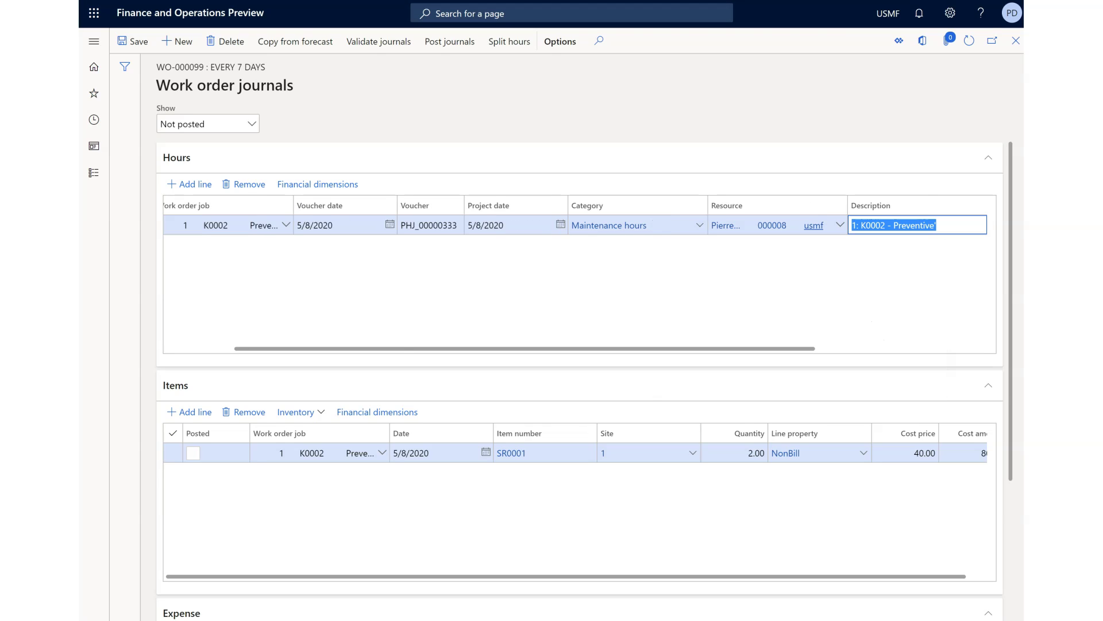
{"action": "key", "text": "Tab"}
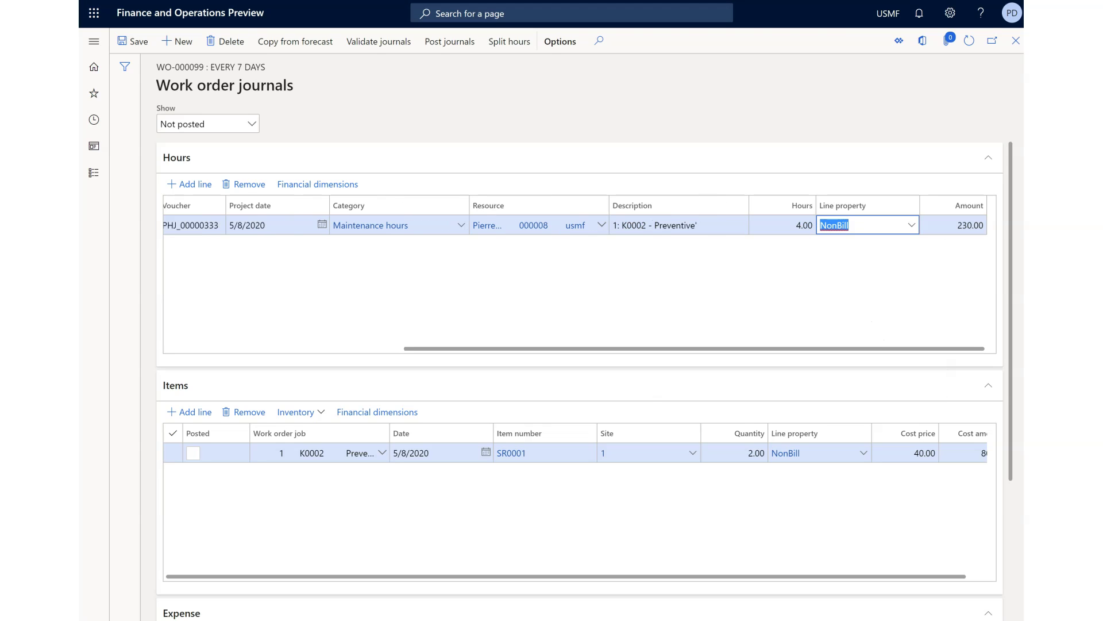
{"action": "key", "text": "shift+Tab"}
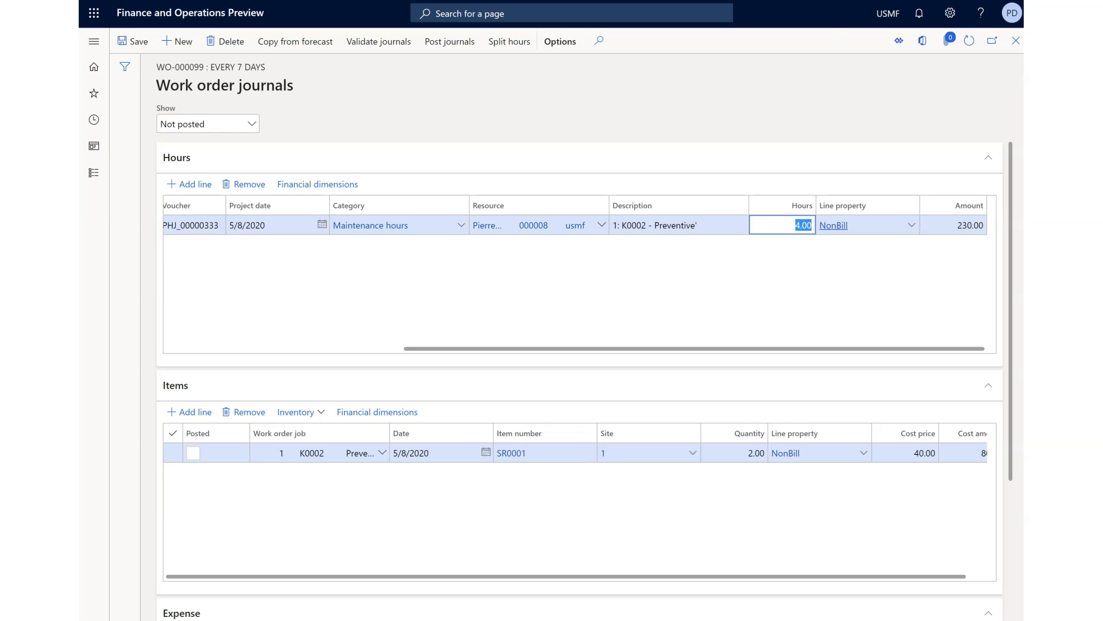
{"action": "type", "text": "5"}
{"action": "key", "text": "Tab"}
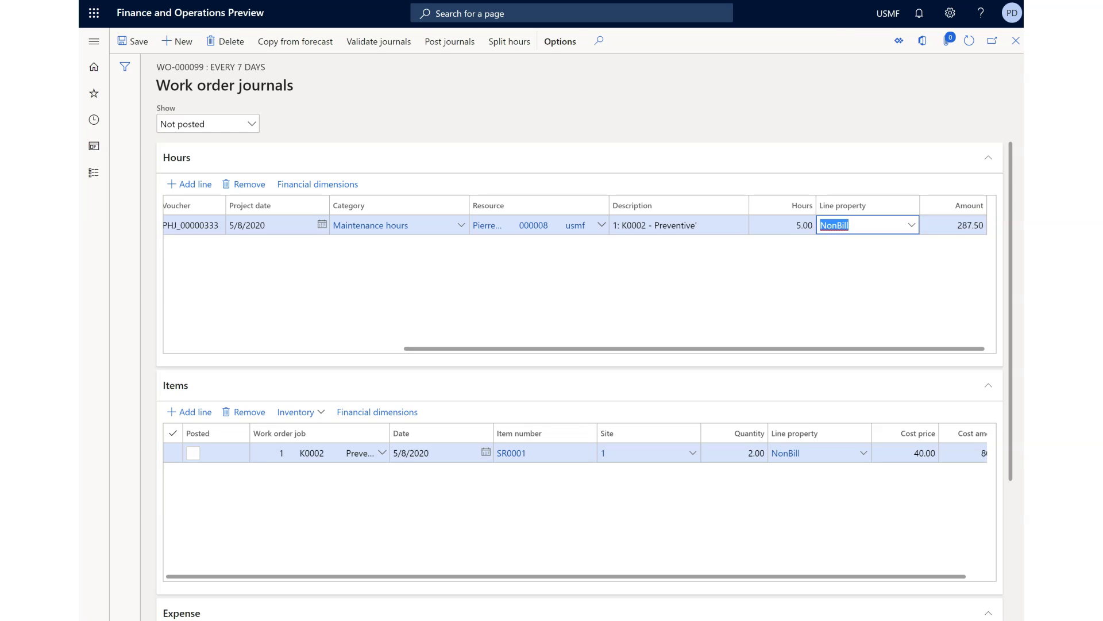
Set the Quantity of the Maintenance expenses line in the Expense journal to 450
{"action": "left_click_drag", "start_coordinate": [566, 576], "coordinate": [585, 576]}
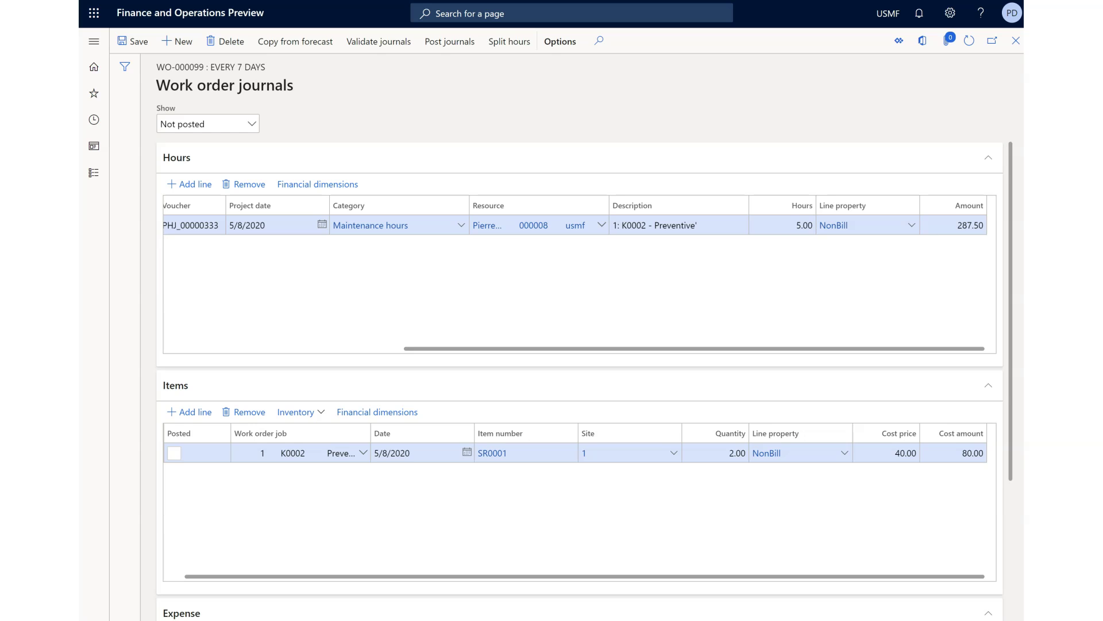
{"action": "left_click_drag", "start_coordinate": [1002, 460], "coordinate": [1010, 577]}
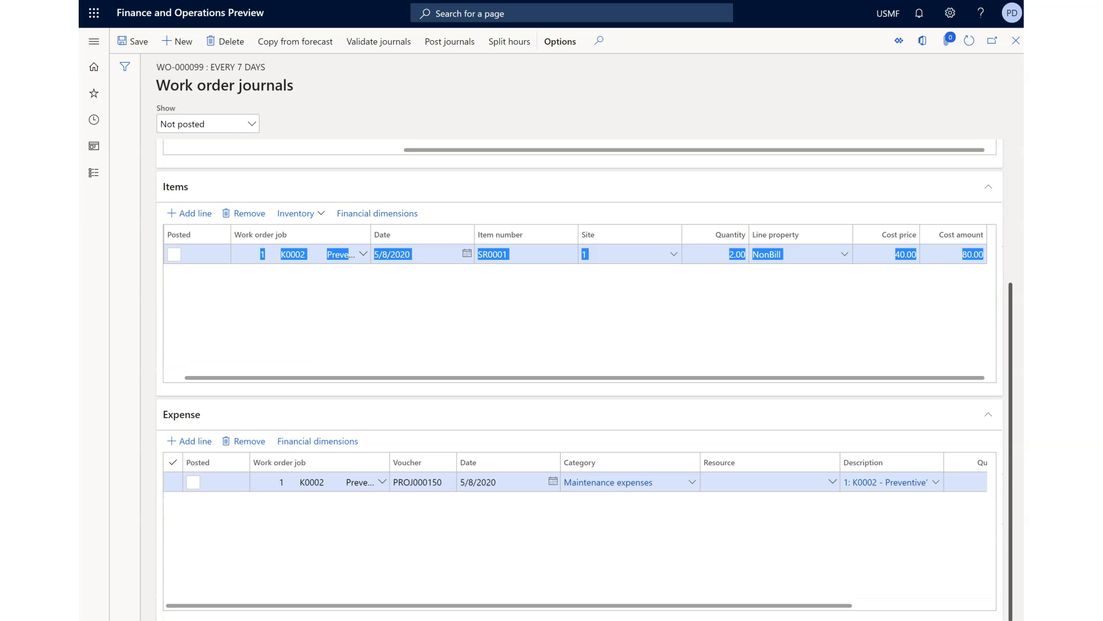
{"action": "left_click_drag", "start_coordinate": [509, 605], "coordinate": [641, 605]}
{"action": "left_click", "coordinate": [819, 482]}
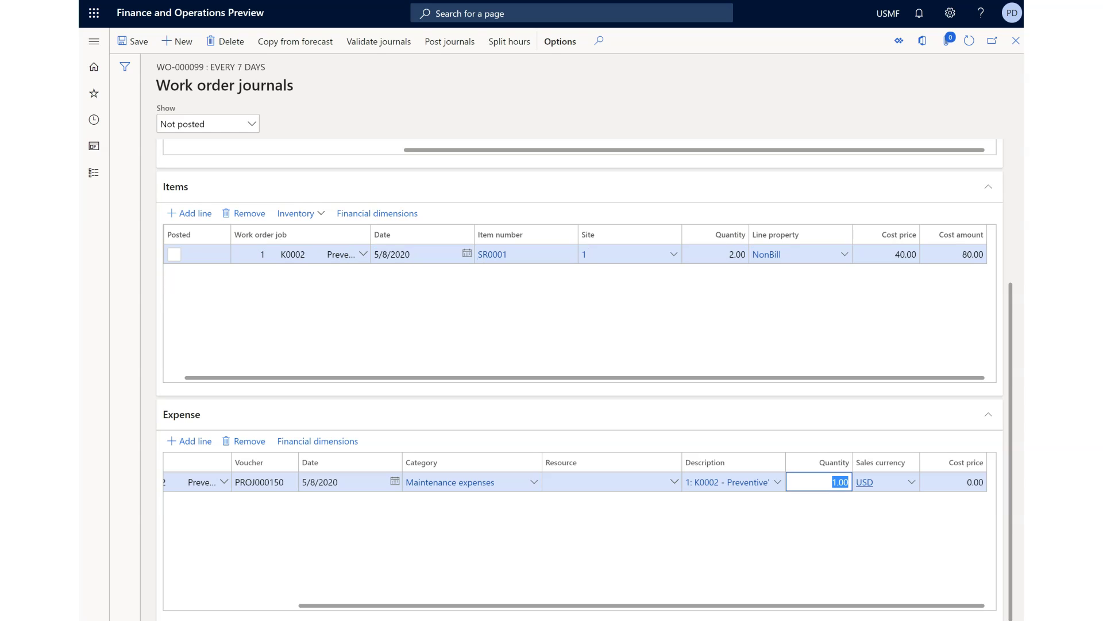
{"action": "type", "text": "450"}
{"action": "key", "text": "Tab"}
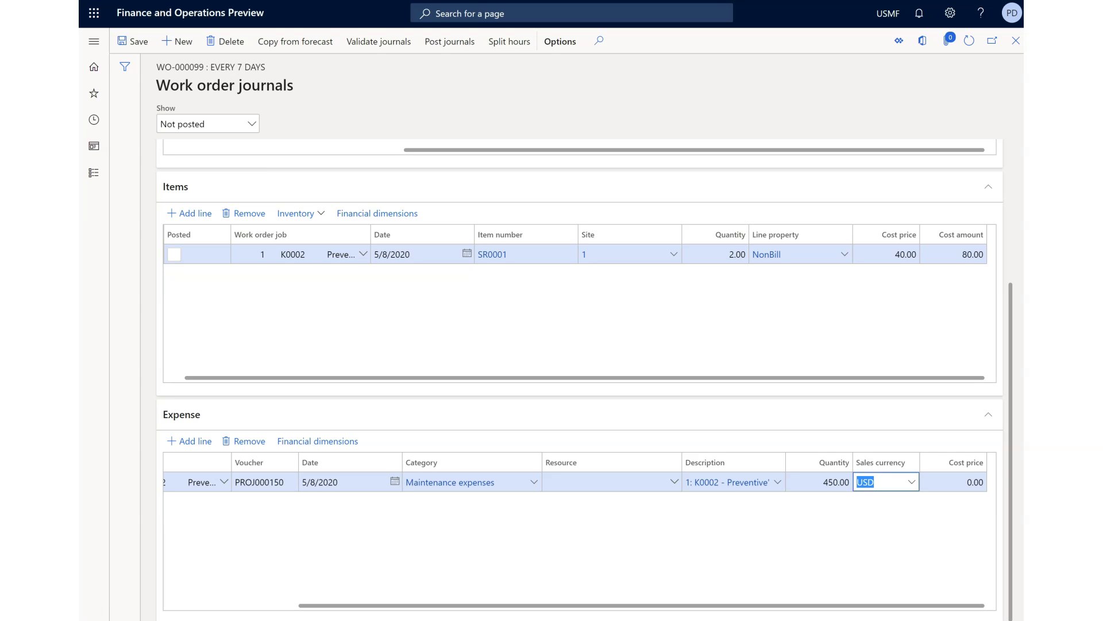
Set the Maintenance expenses journal line's Quantity to 1 and its Cost price to 450, keeping USD as sales currency
{"action": "key", "text": "shift+Tab"}
{"action": "type", "text": "1"}
{"action": "key", "text": "Tab"}
{"action": "key", "text": "Tab"}
{"action": "type", "text": "450"}
{"action": "key", "text": "Tab"}
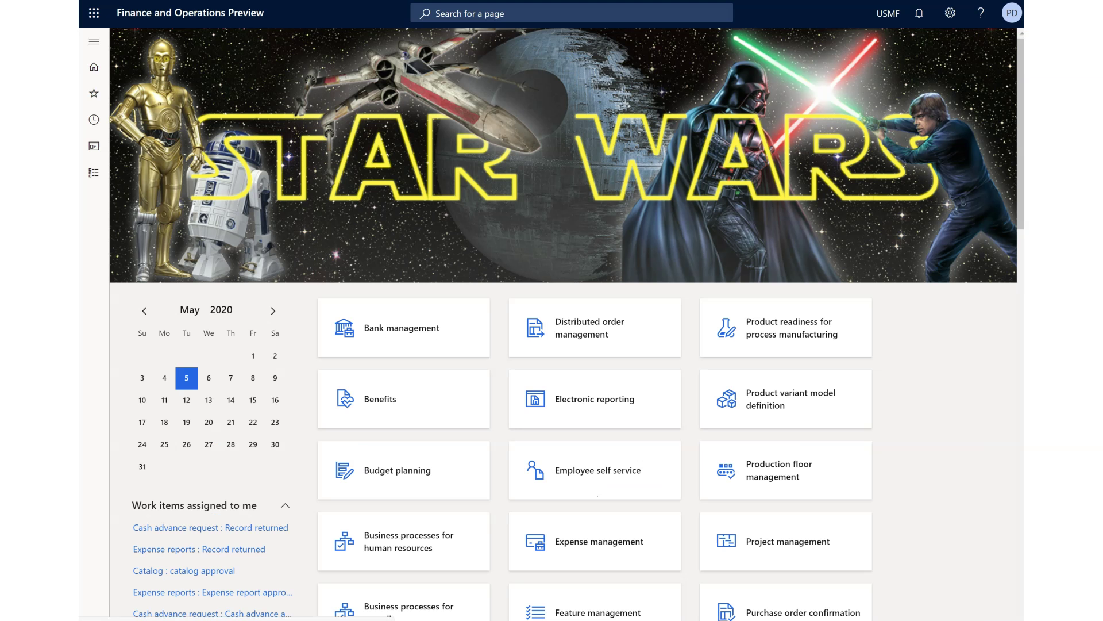
Return to the list of all work orders and update WO-000099 to the Completed state with actual end date 5/8/2020
{"action": "left_click", "coordinate": [94, 41]}
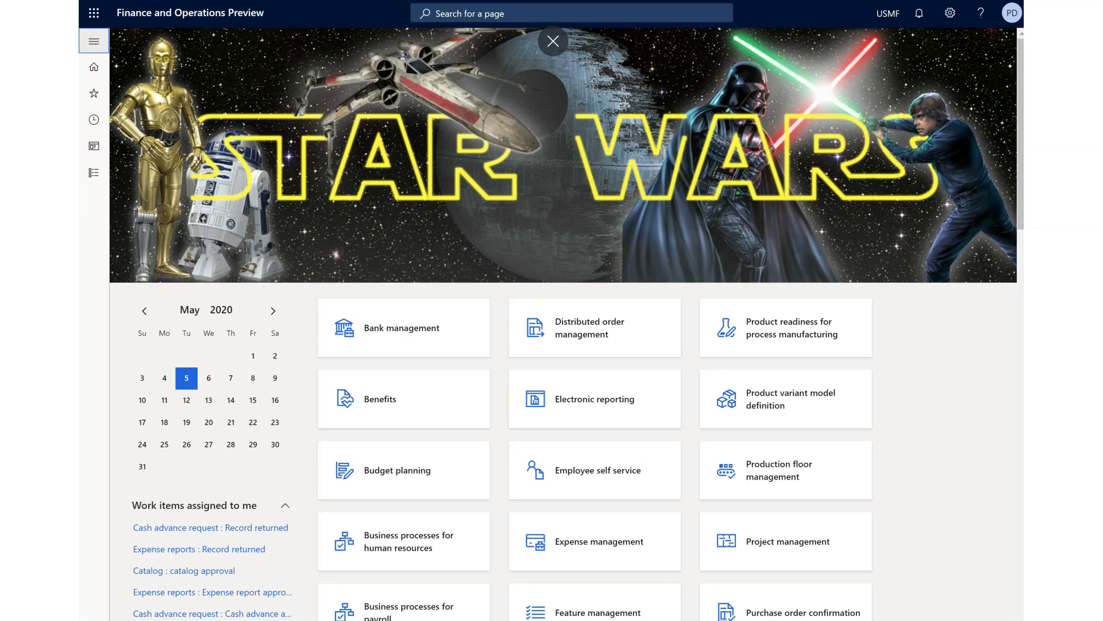
{"action": "left_click", "coordinate": [301, 250]}
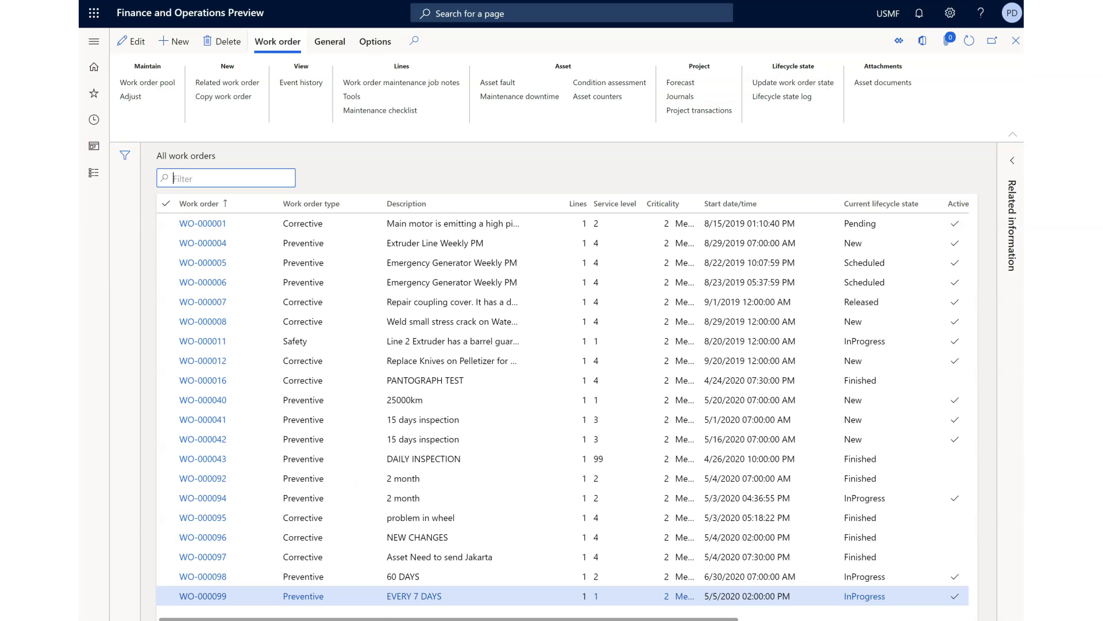
{"action": "left_click", "coordinate": [793, 82]}
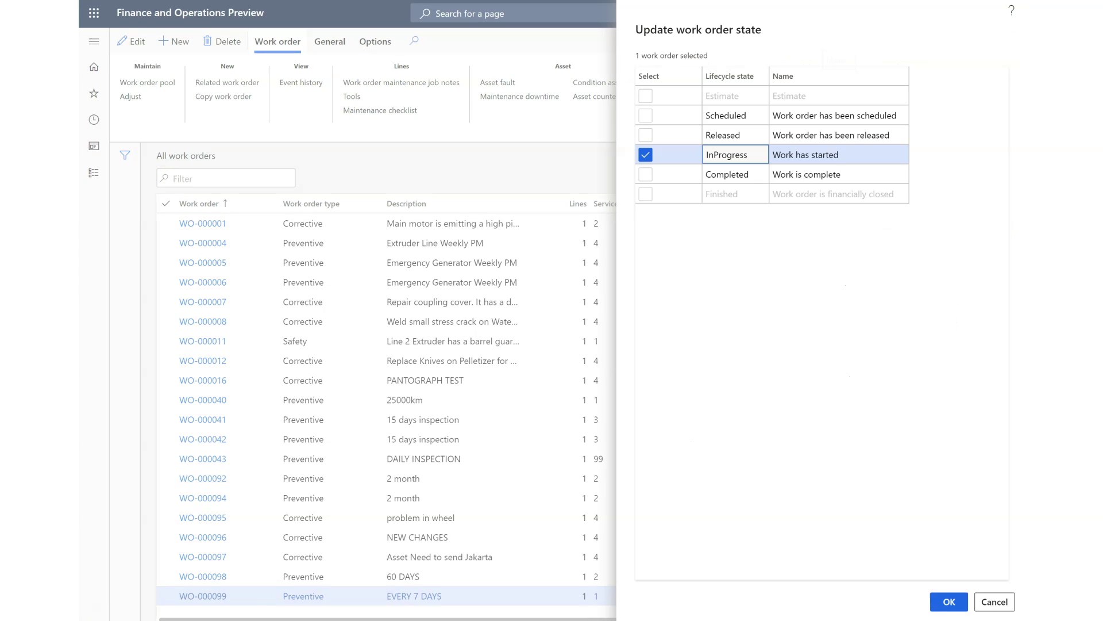
{"action": "left_click", "coordinate": [645, 175]}
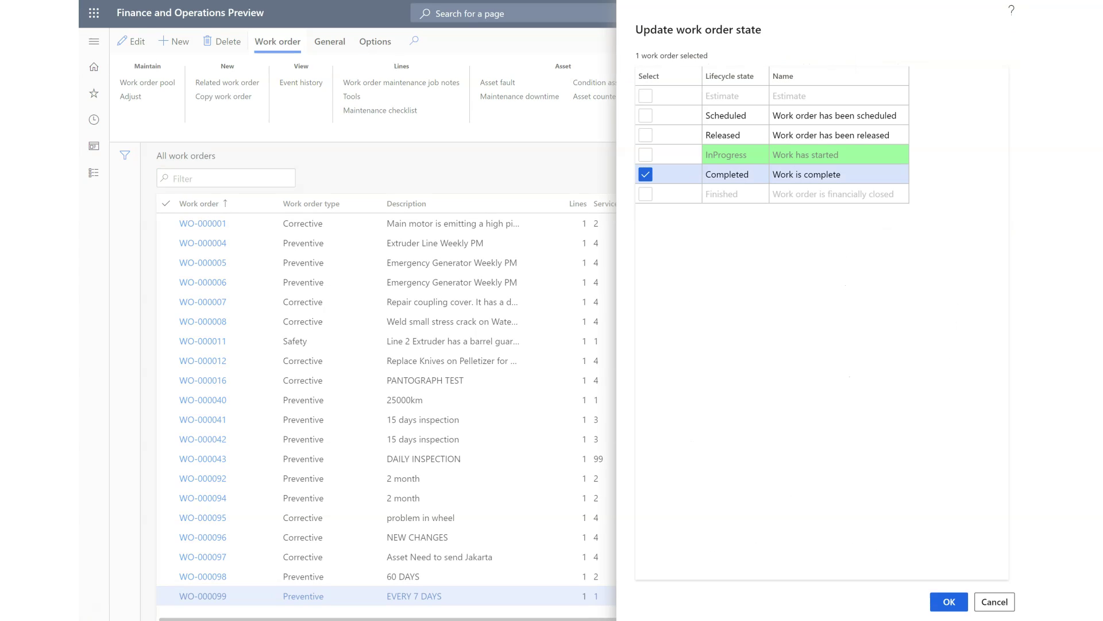
{"action": "left_click", "coordinate": [949, 602]}
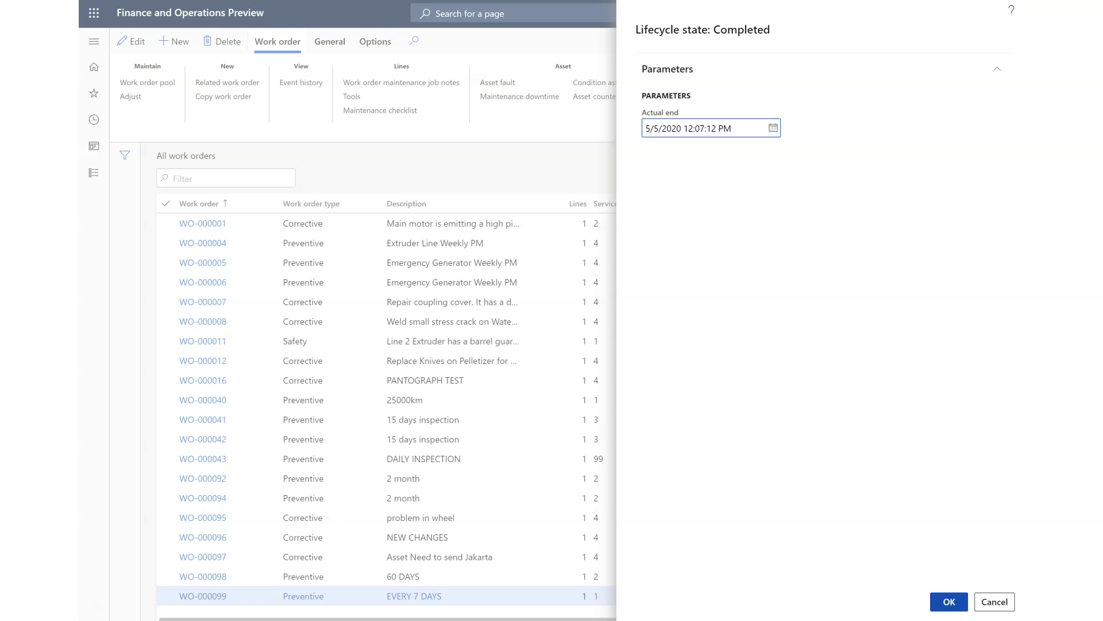
{"action": "left_click", "coordinate": [773, 128]}
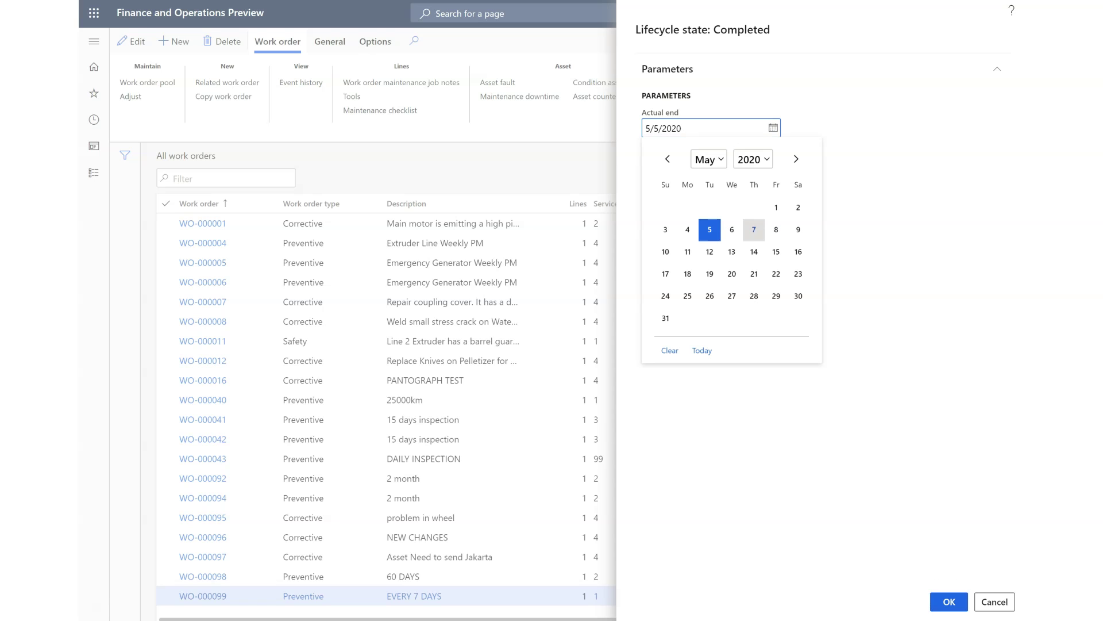
{"action": "left_click", "coordinate": [776, 229]}
{"action": "left_click", "coordinate": [948, 602]}
{"action": "key", "text": "Return"}
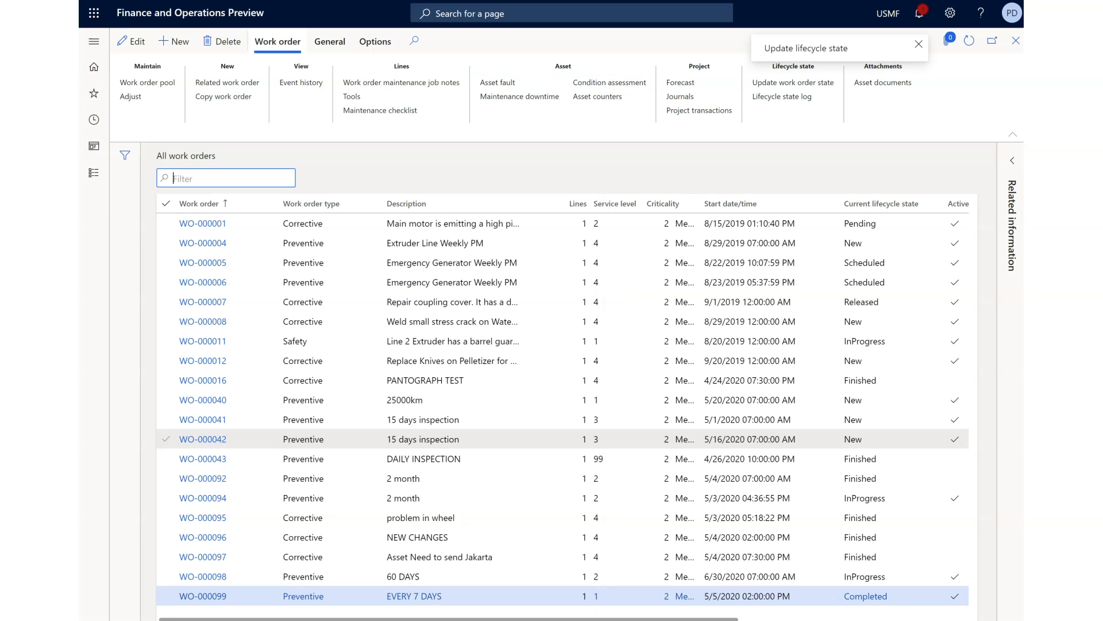
Review the message details of the lifecycle state update for the journal postings of WO-000099
{"action": "left_click", "coordinate": [919, 12]}
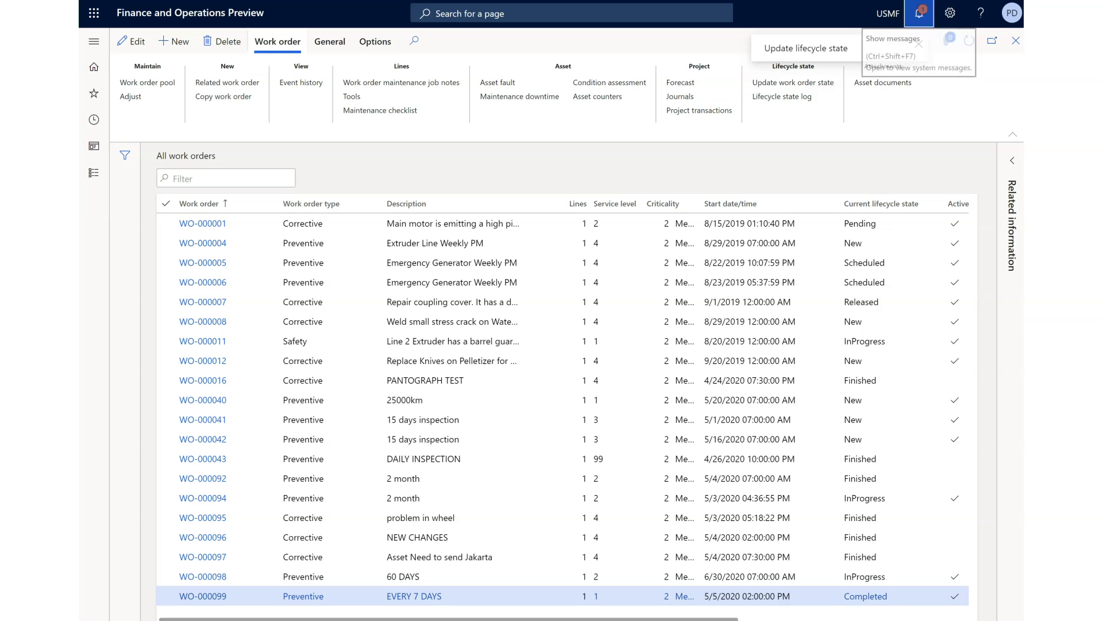
{"action": "left_click", "coordinate": [816, 118]}
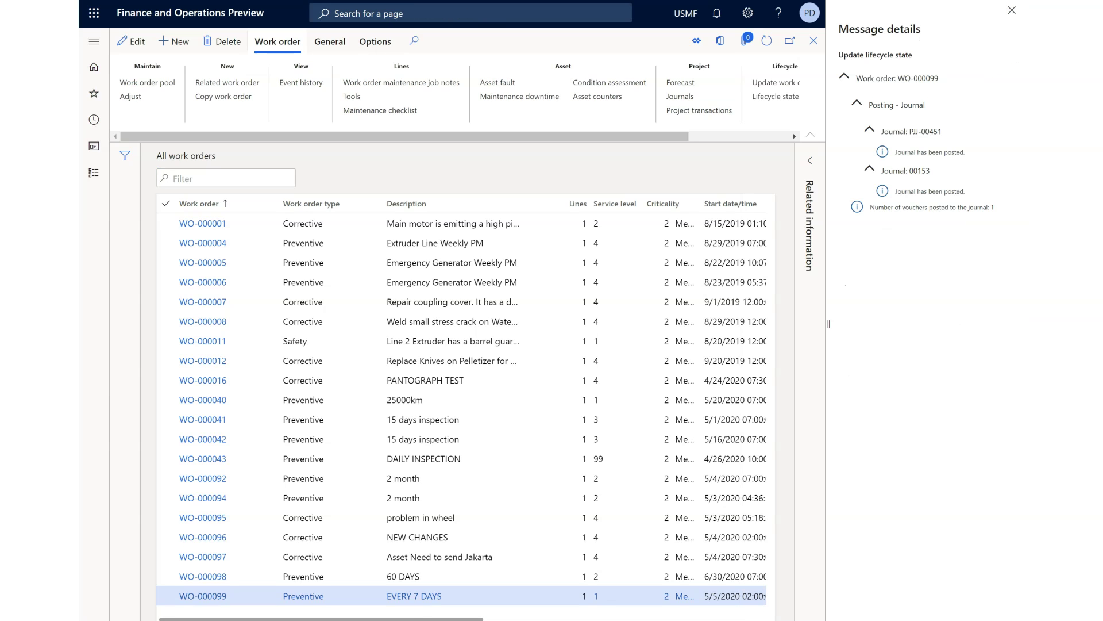
{"action": "left_click", "coordinate": [1012, 11]}
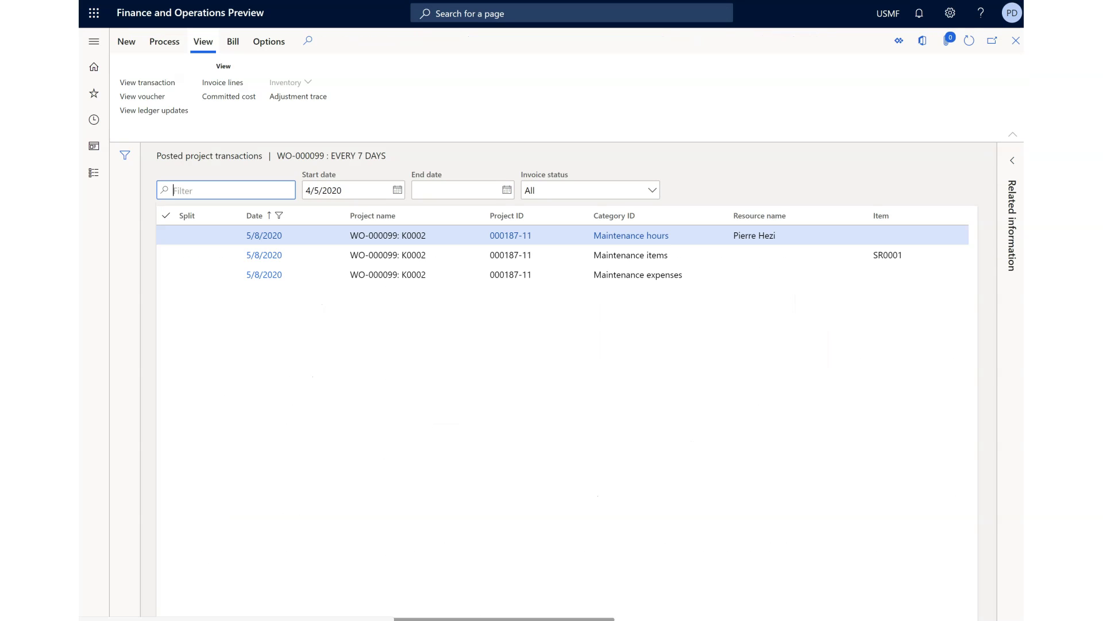
Examine the amounts, invoice statuses and transaction types of the posted project transactions for WO-000099, then return to the work order list
{"action": "left_click_drag", "start_coordinate": [386, 619], "coordinate": [739, 619]}
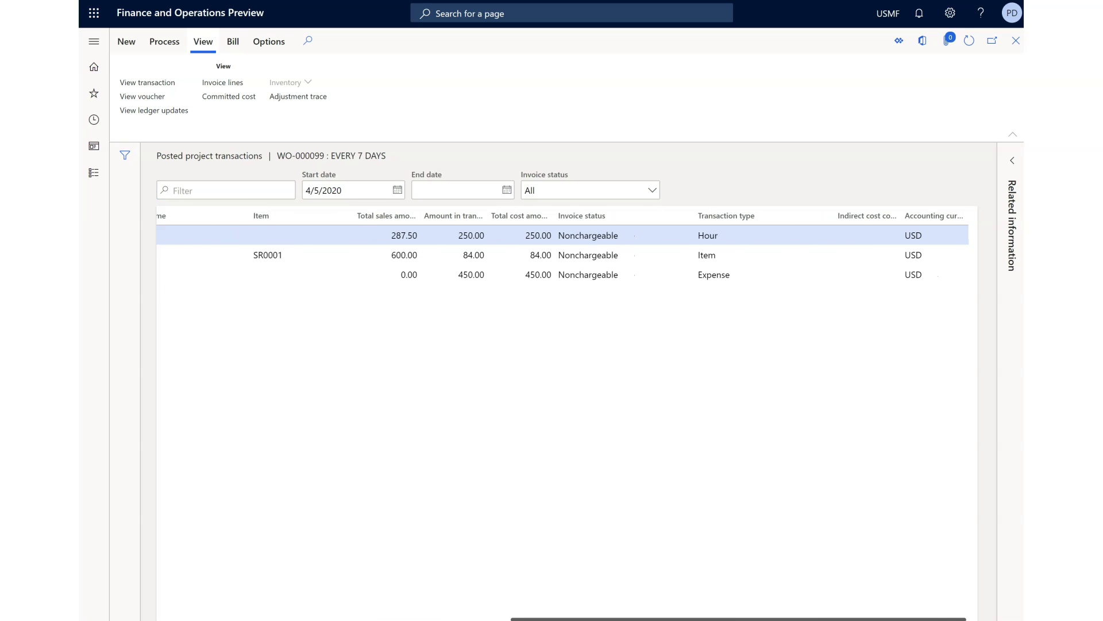
{"action": "scroll", "coordinate": [567, 253], "scroll_direction": "left", "scroll_amount": 6}
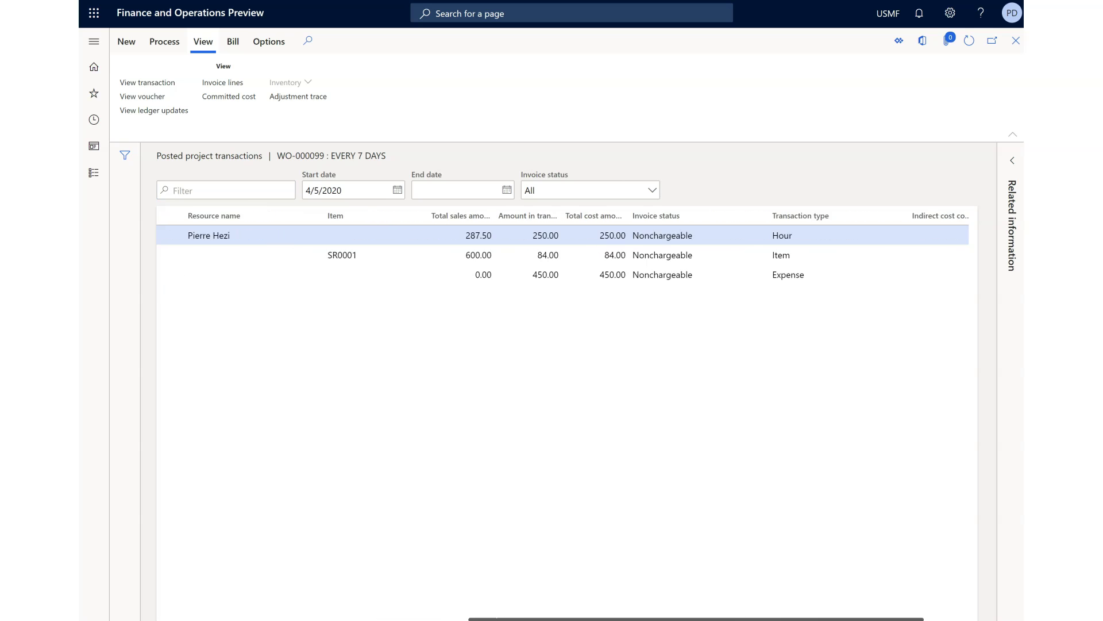
{"action": "scroll", "coordinate": [566, 253], "scroll_direction": "left", "scroll_amount": 5}
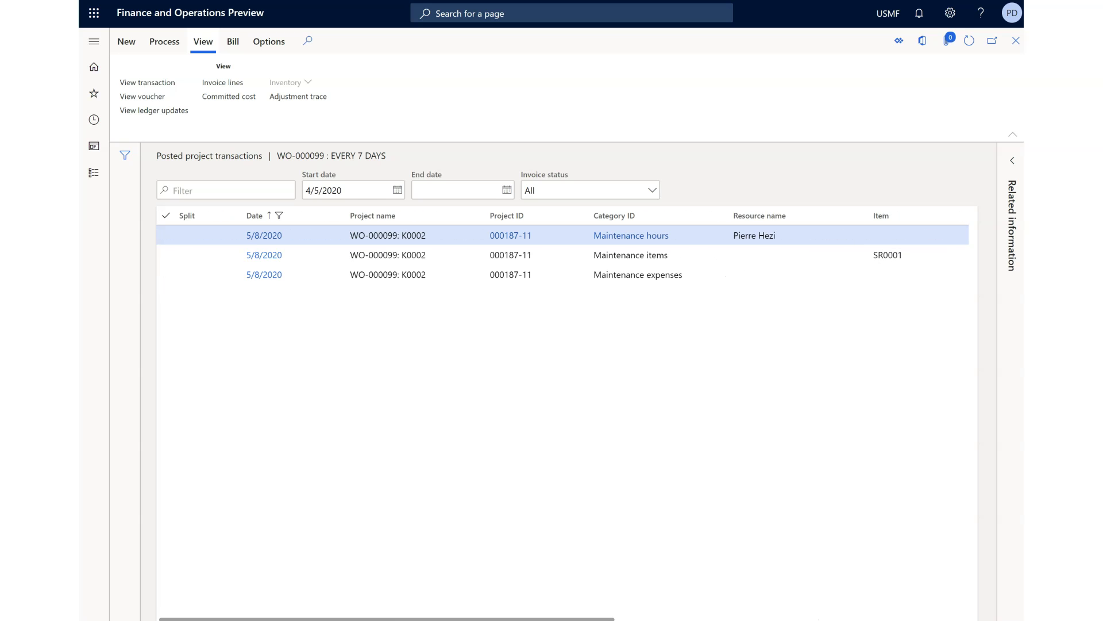
{"action": "key", "text": "Escape"}
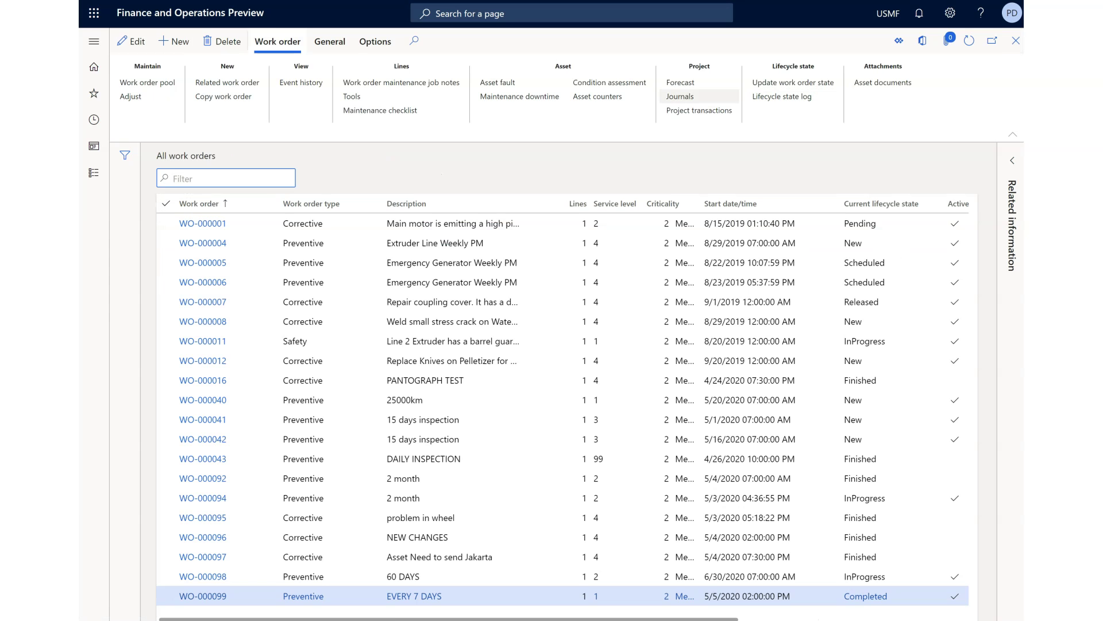
Update the lifecycle state of work order WO-000099 to Finished and refresh the work order list
{"action": "left_click", "coordinate": [794, 82]}
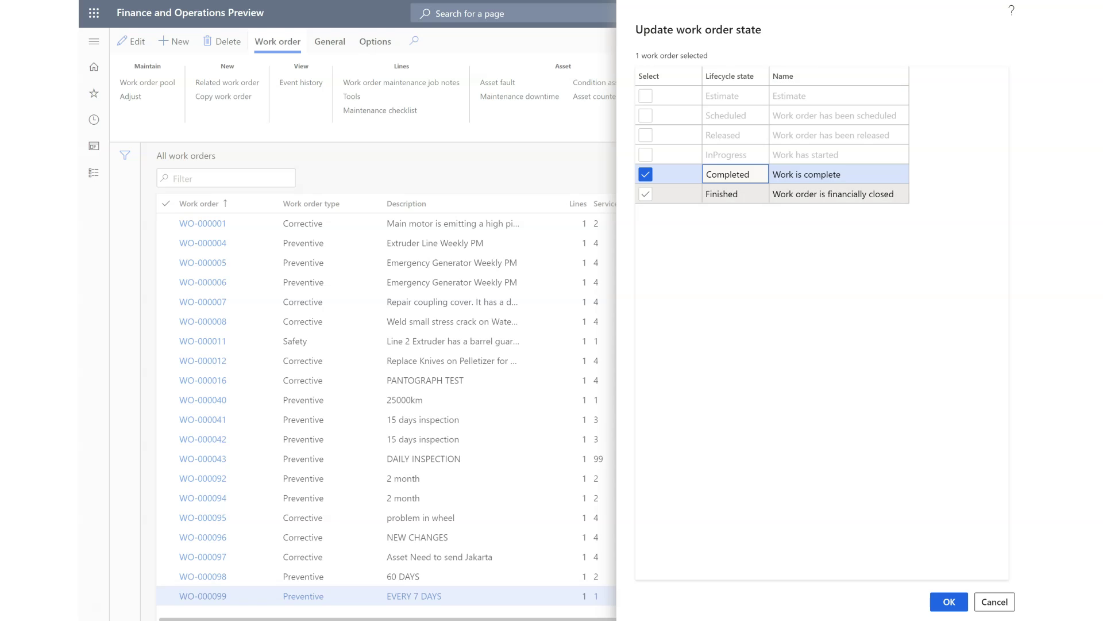
{"action": "left_click", "coordinate": [645, 194]}
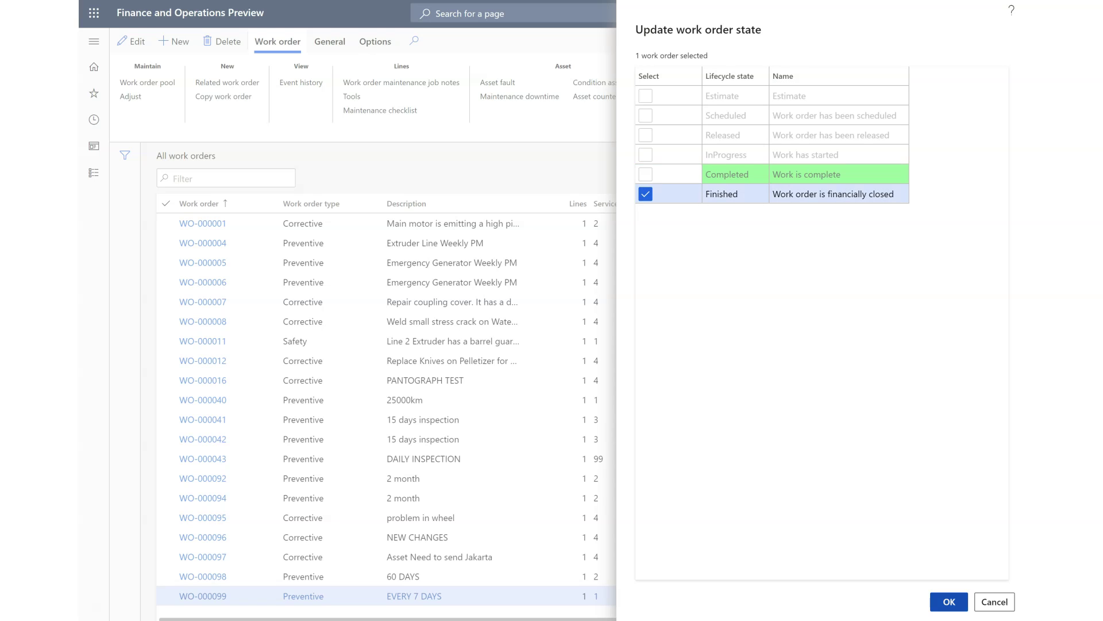
{"action": "left_click", "coordinate": [949, 601]}
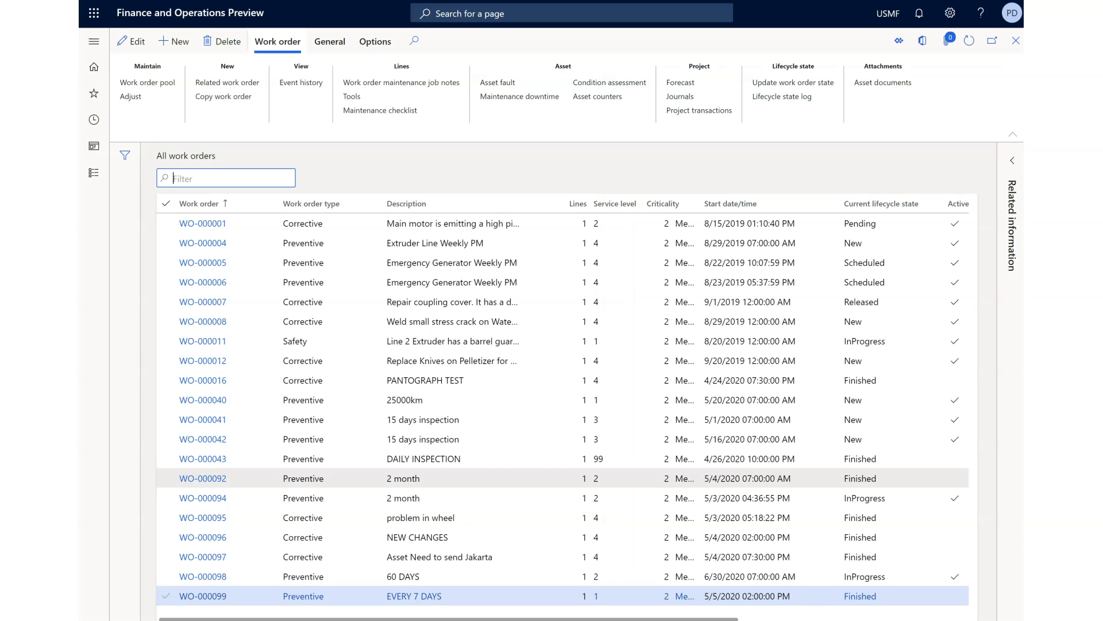
{"action": "left_click", "coordinate": [969, 41]}
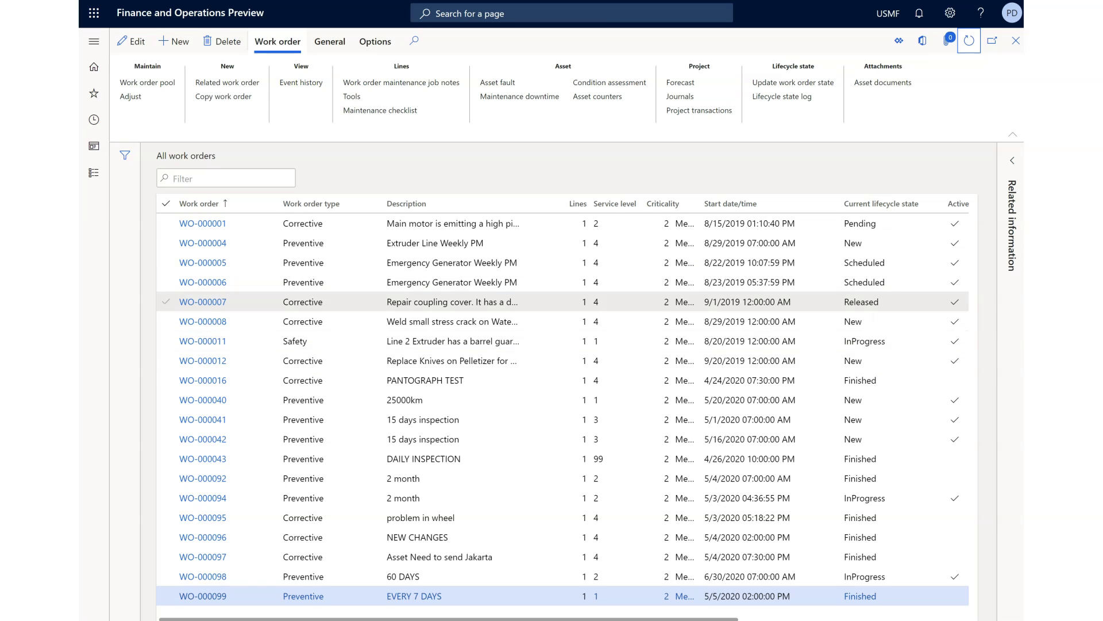
Switch to the PowerPoint slide show and advance to the closing slide
{"action": "key", "text": "alt+Tab"}
{"action": "key", "text": "alt+Tab"}
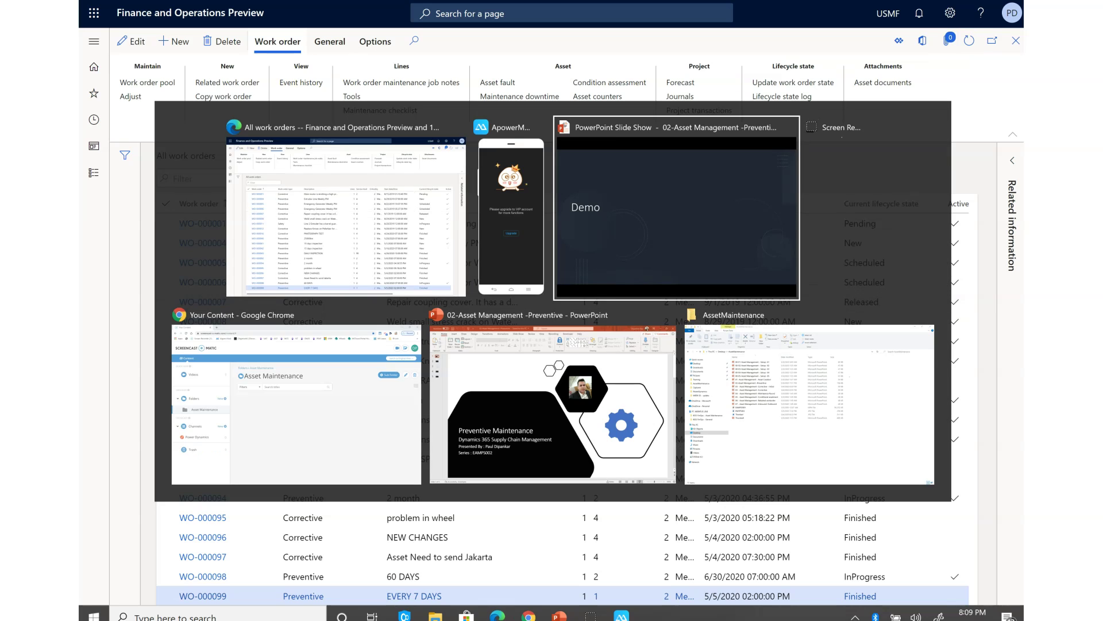
{"action": "key", "text": "Right"}
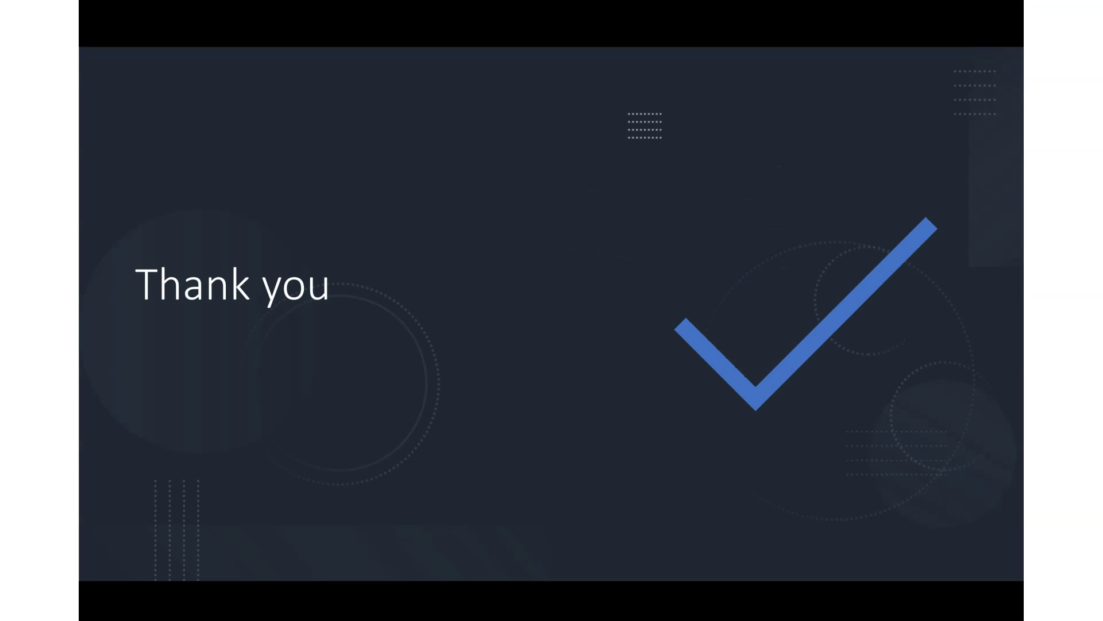